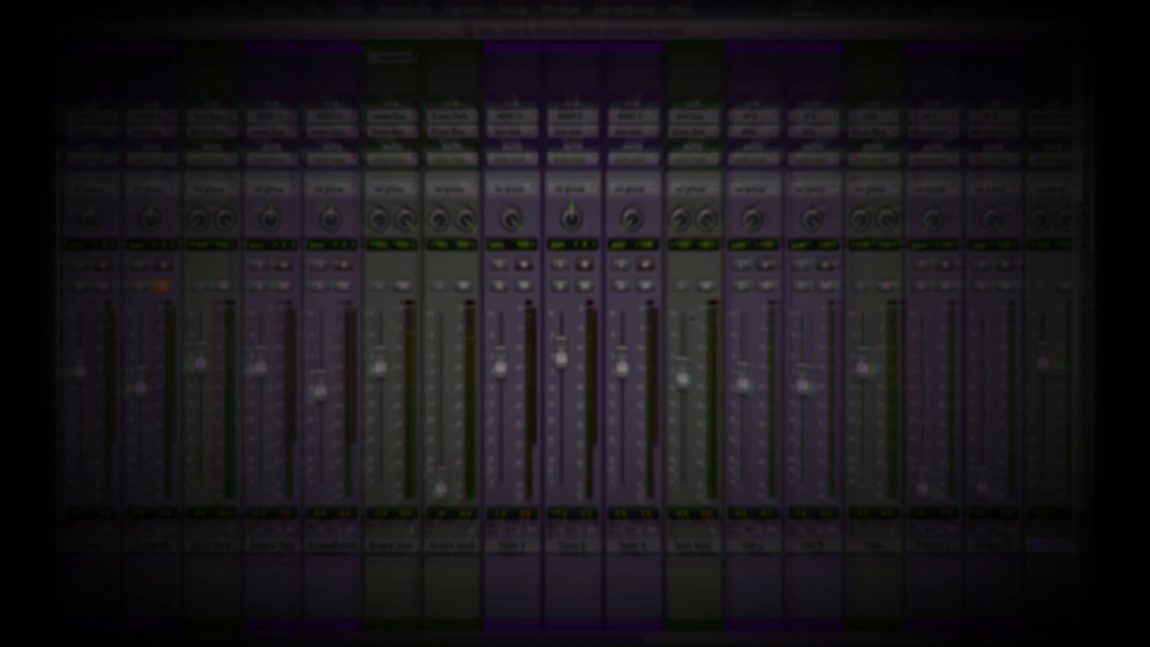
{"action": "scroll", "coordinate": [462, 312], "scroll_direction": "up", "scroll_amount": 3}
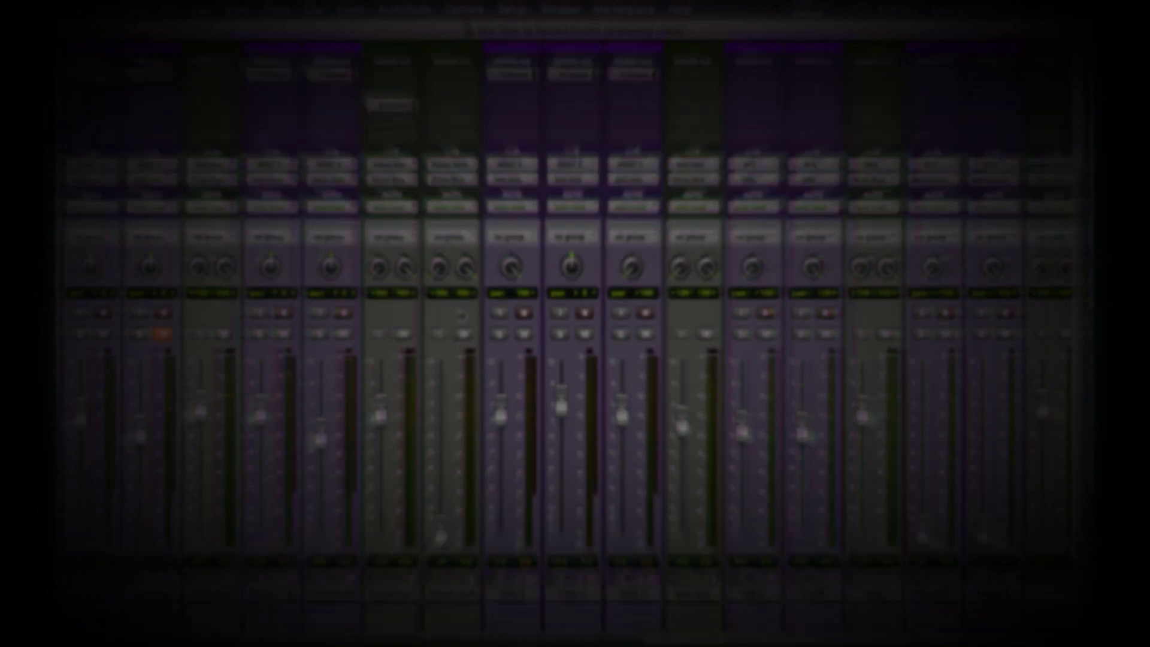
{"action": "scroll", "coordinate": [463, 330], "scroll_direction": "up", "scroll_amount": 2}
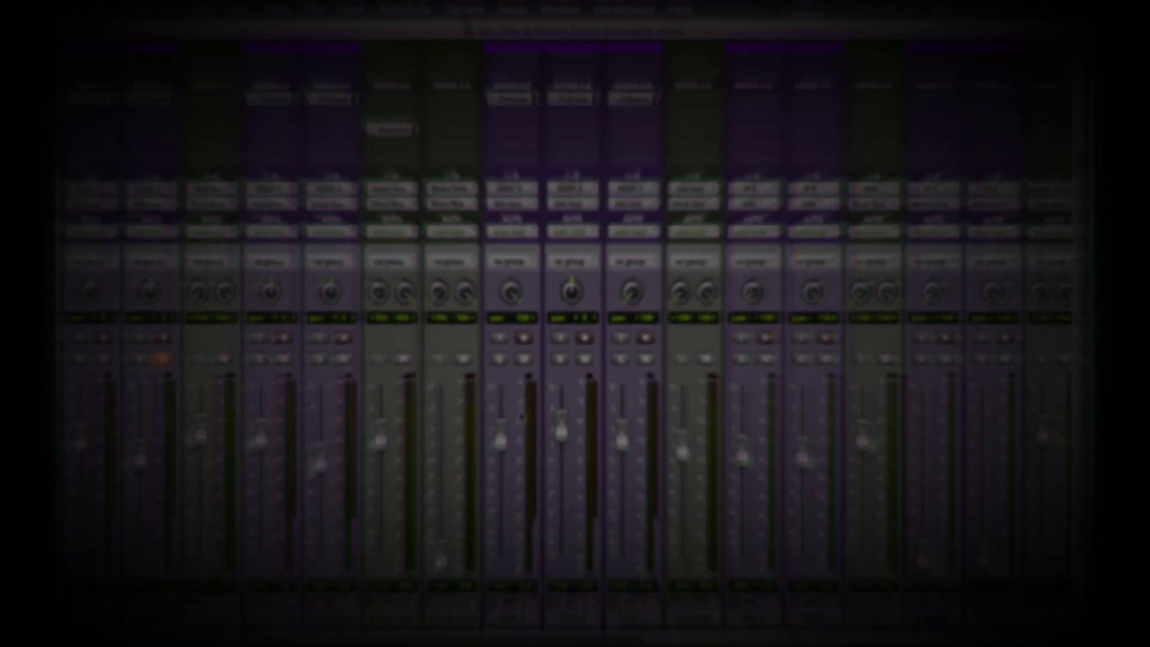
{"action": "scroll", "coordinate": [523, 417], "scroll_direction": "down", "scroll_amount": 5}
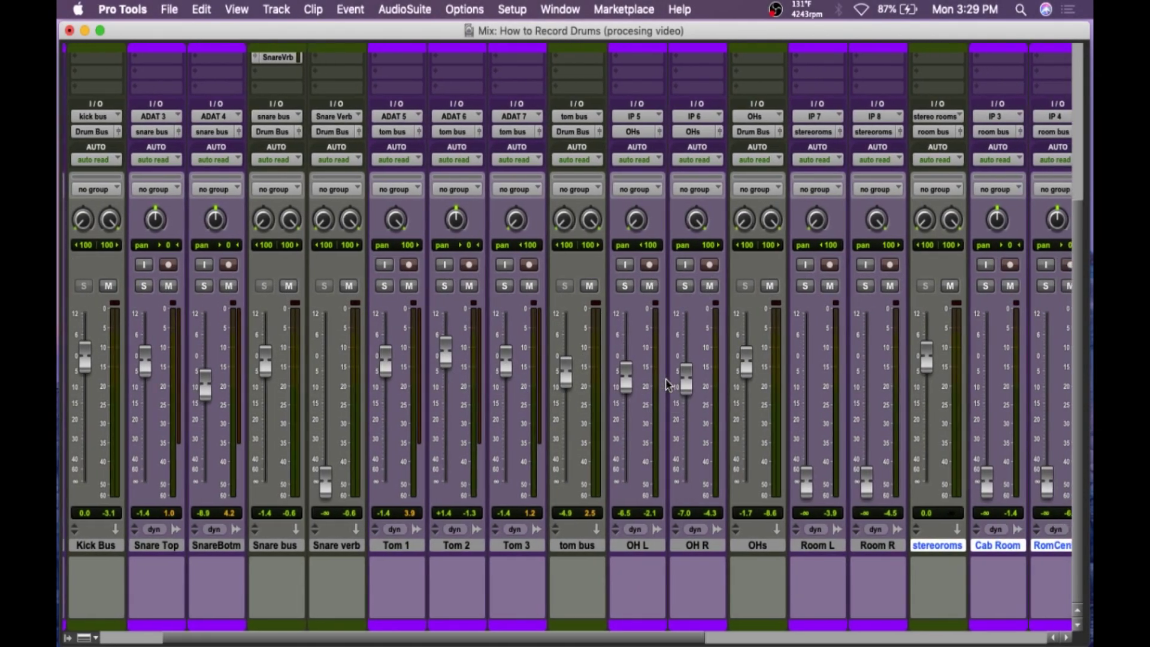
Step: Raise the Room L fader to -8.6 dB and the Room R fader to -9.7 dB
{"action": "scroll", "coordinate": [666, 379], "scroll_direction": "right", "scroll_amount": 10}
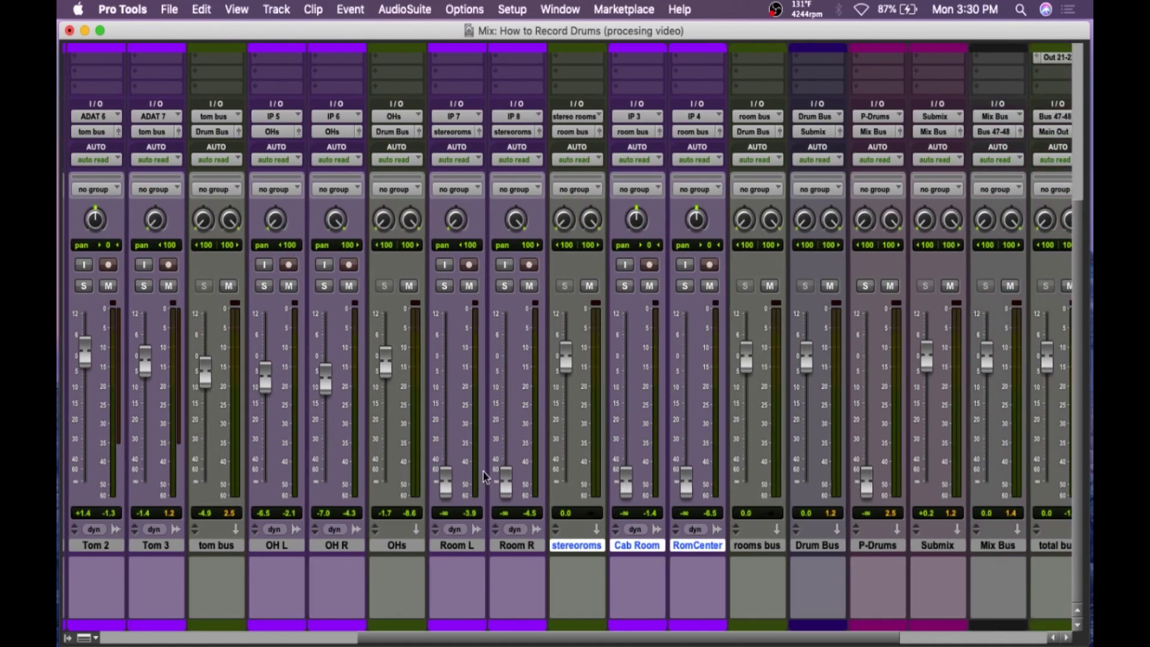
{"action": "scroll", "coordinate": [480, 458], "scroll_direction": "up", "scroll_amount": 5}
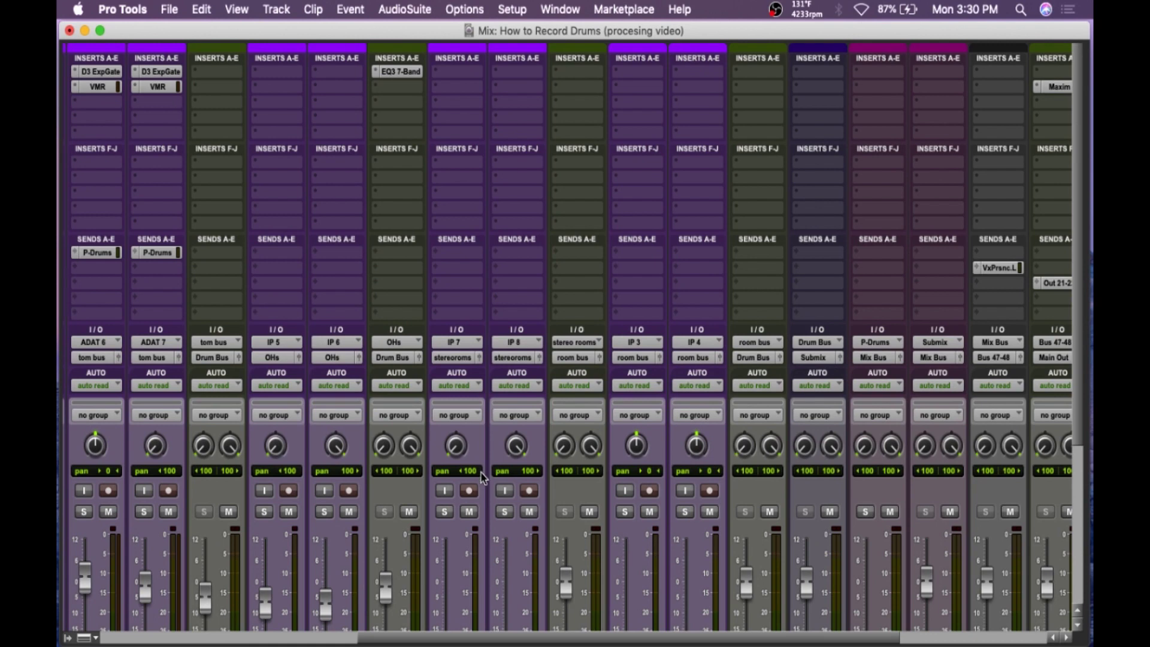
{"action": "scroll", "coordinate": [481, 476], "scroll_direction": "down", "scroll_amount": 5}
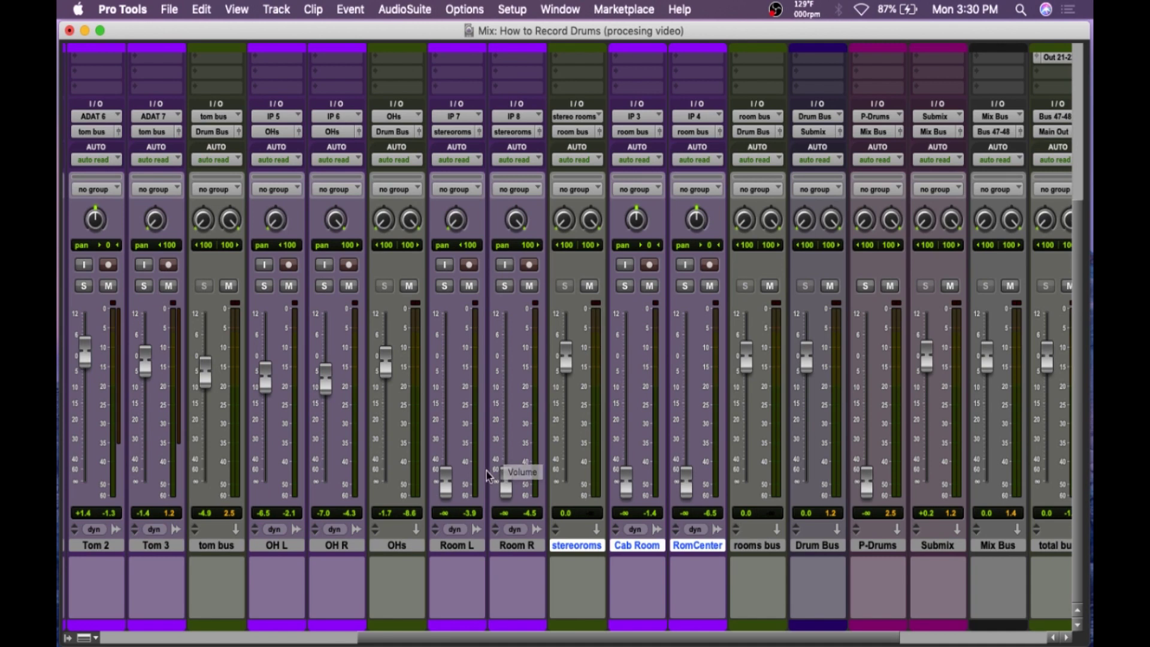
{"action": "left_click_drag", "start_coordinate": [448, 475], "coordinate": [446, 387]}
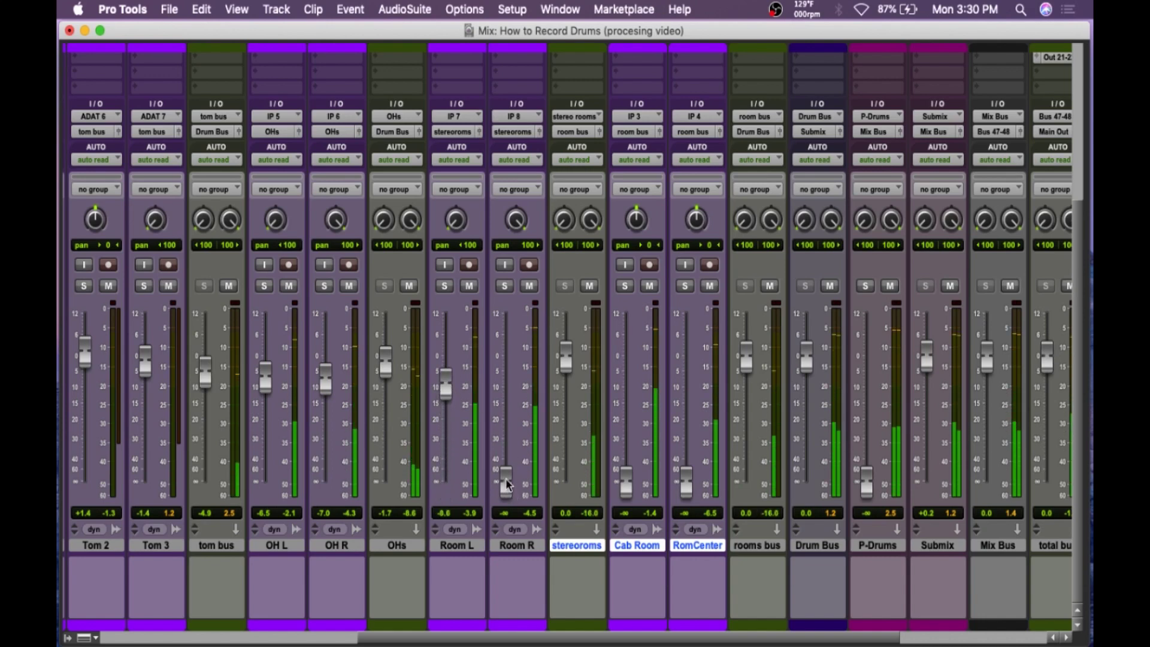
{"action": "left_click_drag", "start_coordinate": [506, 482], "coordinate": [506, 410]}
Step: Insert the stereo Virtual Mix Rack plug-in on the stereoroms bus and load its p-drums preset
{"action": "scroll", "coordinate": [555, 353], "scroll_direction": "up", "scroll_amount": 5}
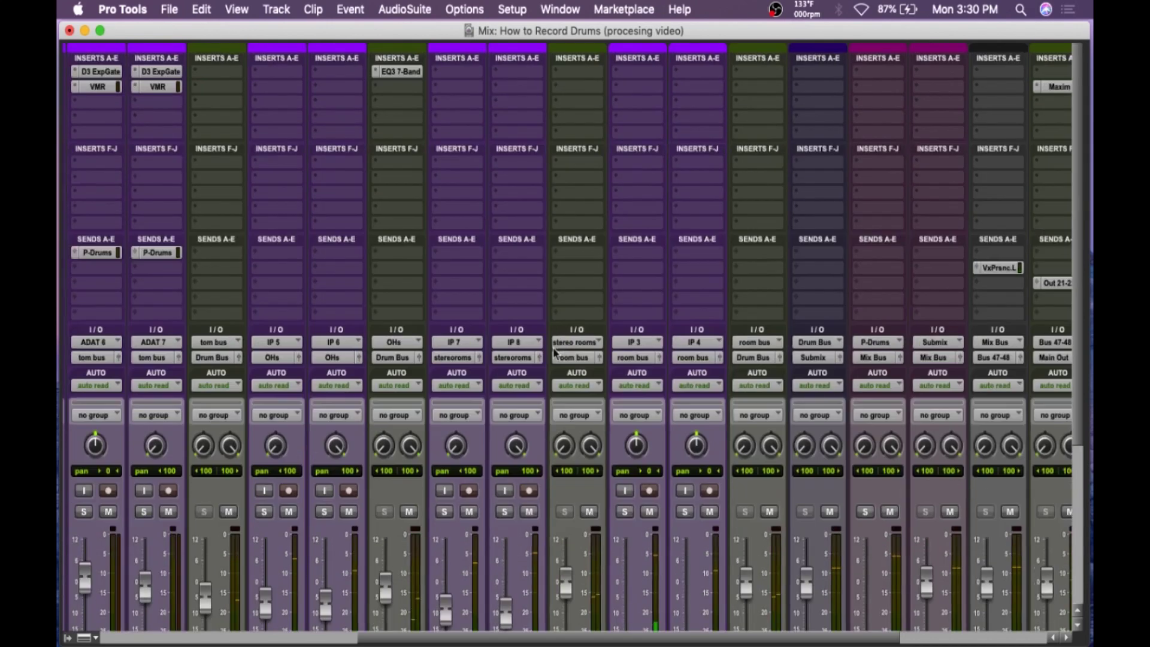
{"action": "left_click", "coordinate": [573, 90]}
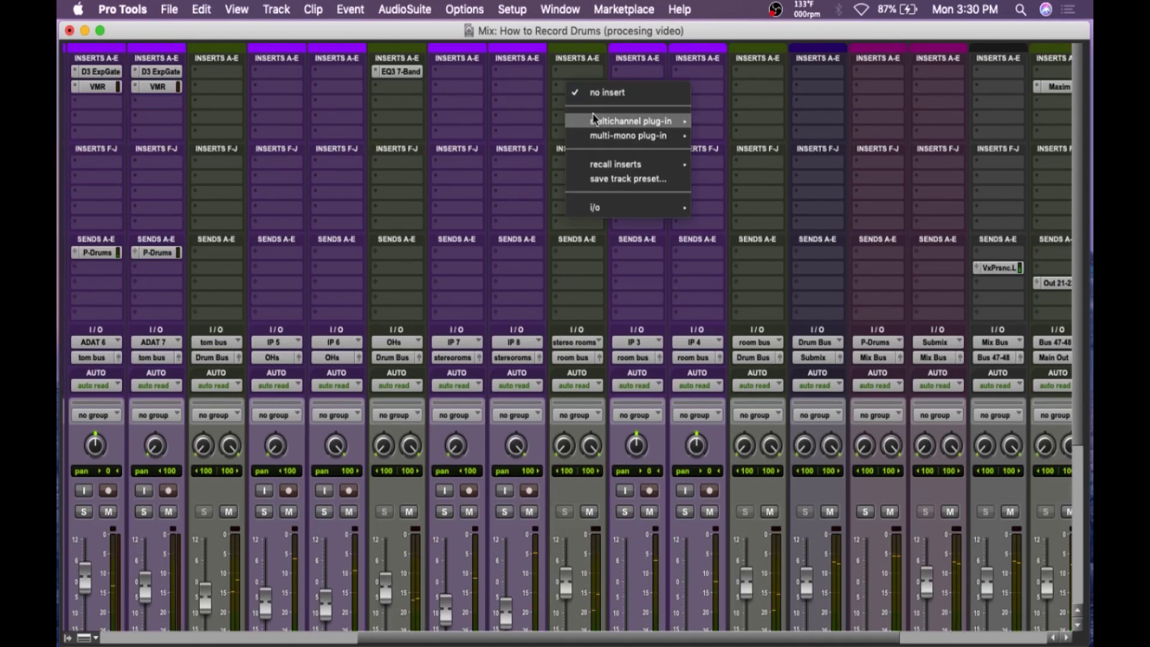
{"action": "mouse_move", "coordinate": [629, 121]}
{"action": "mouse_move", "coordinate": [743, 127]}
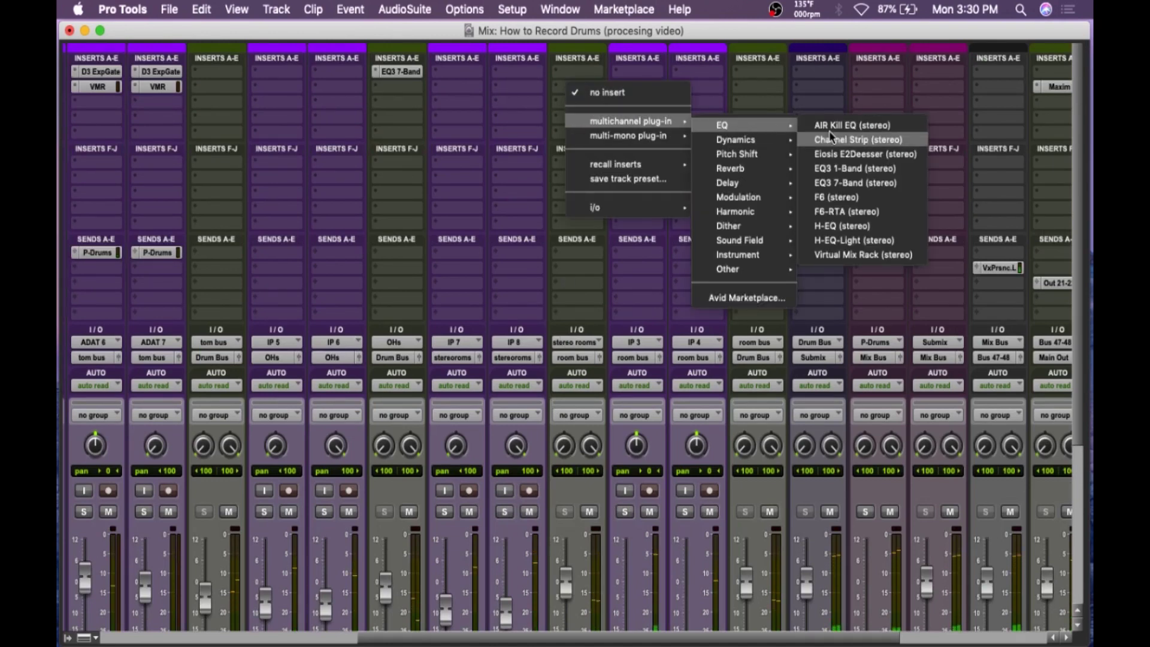
{"action": "left_click", "coordinate": [892, 255]}
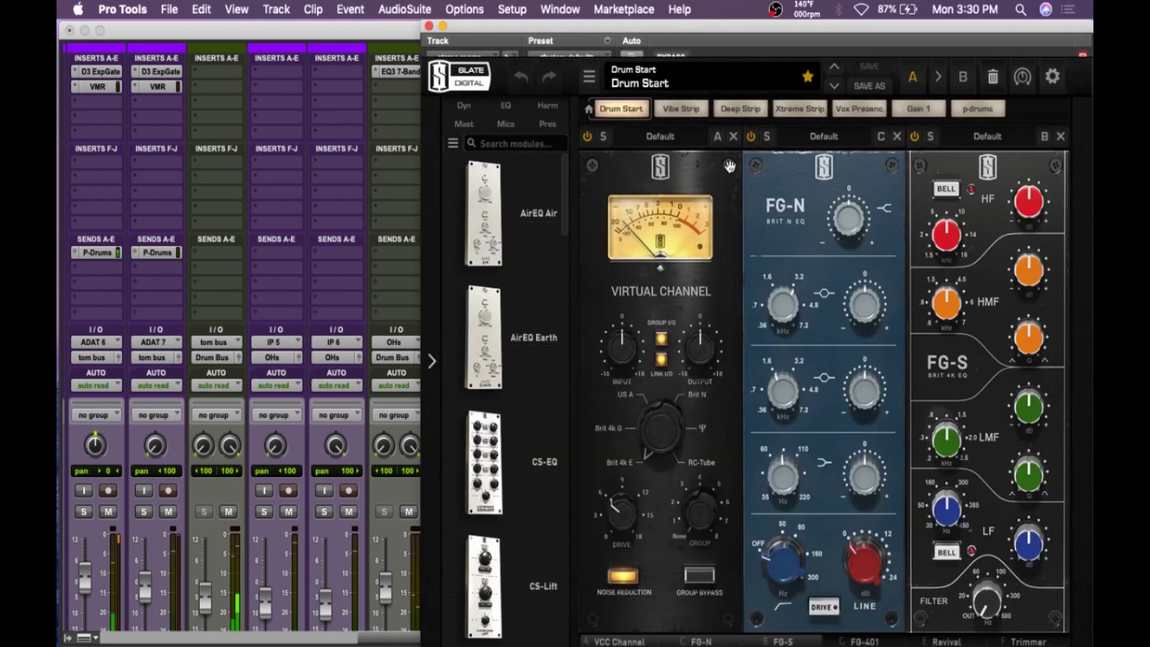
{"action": "left_click", "coordinate": [967, 113]}
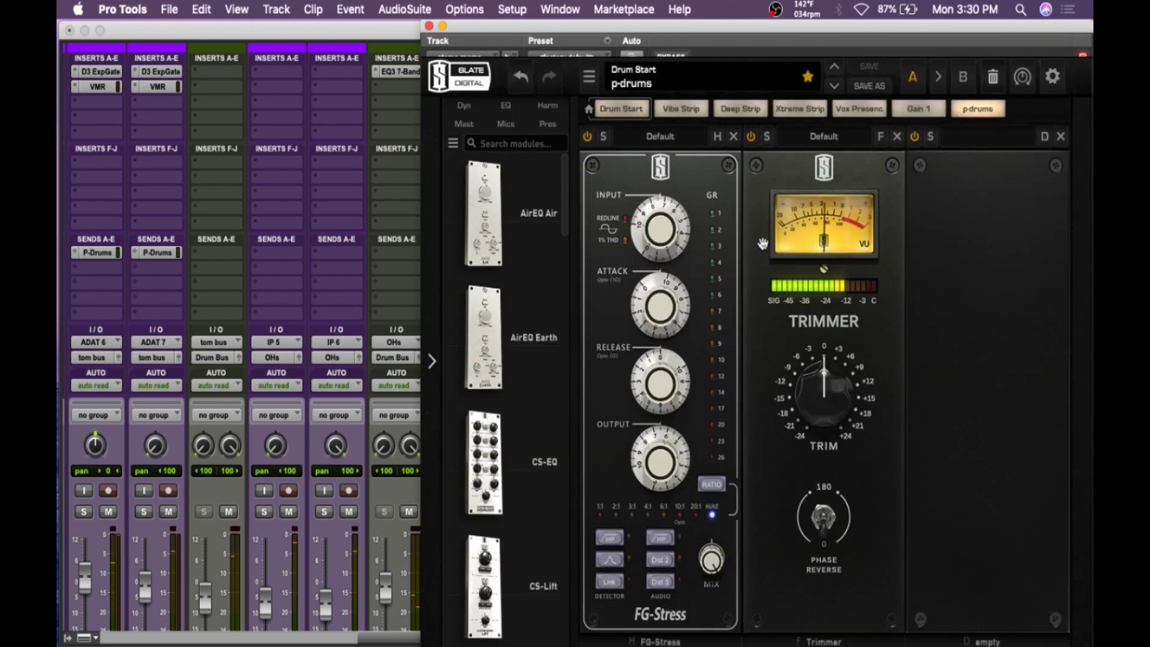
Step: Set the FG-Stress input to 4.60, attack to 7.80 and release to 3.20, and adjust its output
{"action": "mouse_move", "coordinate": [672, 229]}
{"action": "left_mouse_down"}
{"action": "mouse_move", "coordinate": [659, 259]}
{"action": "mouse_move", "coordinate": [661, 249]}
{"action": "left_mouse_up"}
{"action": "left_click_drag", "start_coordinate": [659, 297], "coordinate": [659, 314]}
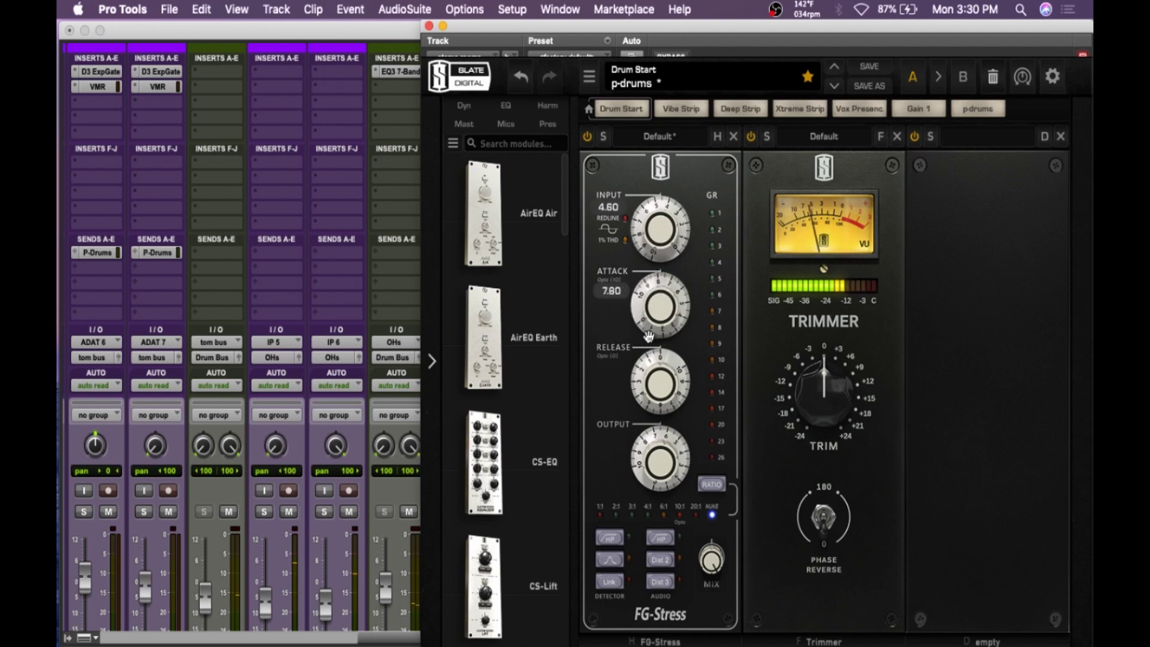
{"action": "left_click_drag", "start_coordinate": [665, 365], "coordinate": [676, 343]}
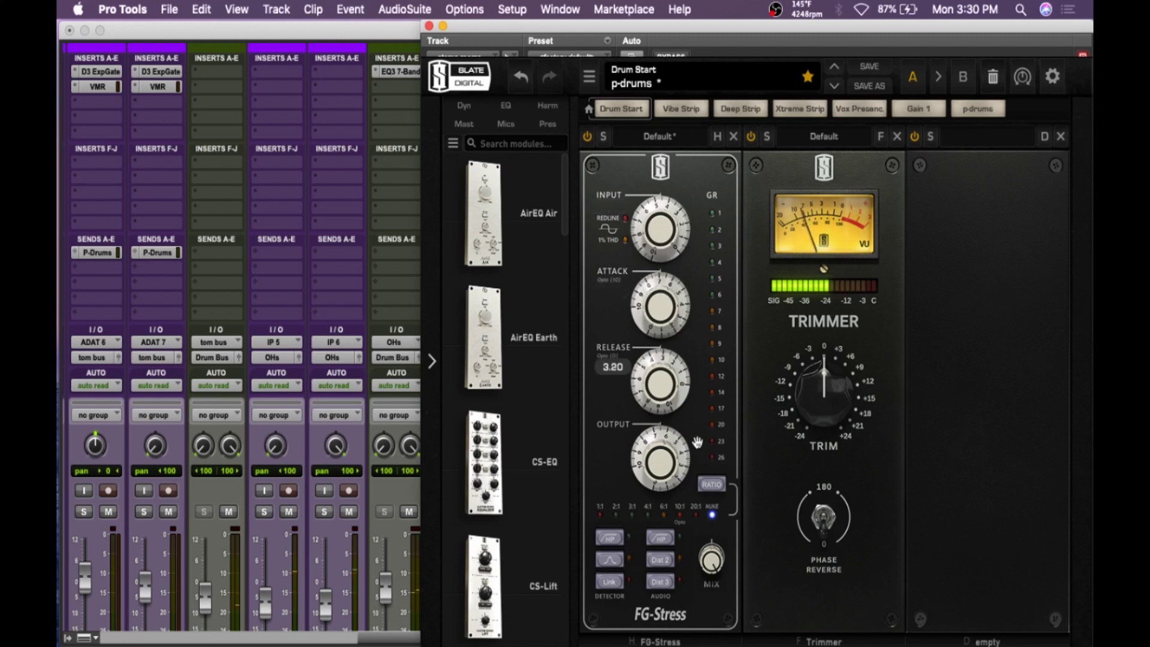
{"action": "left_click_drag", "start_coordinate": [656, 461], "coordinate": [659, 456]}
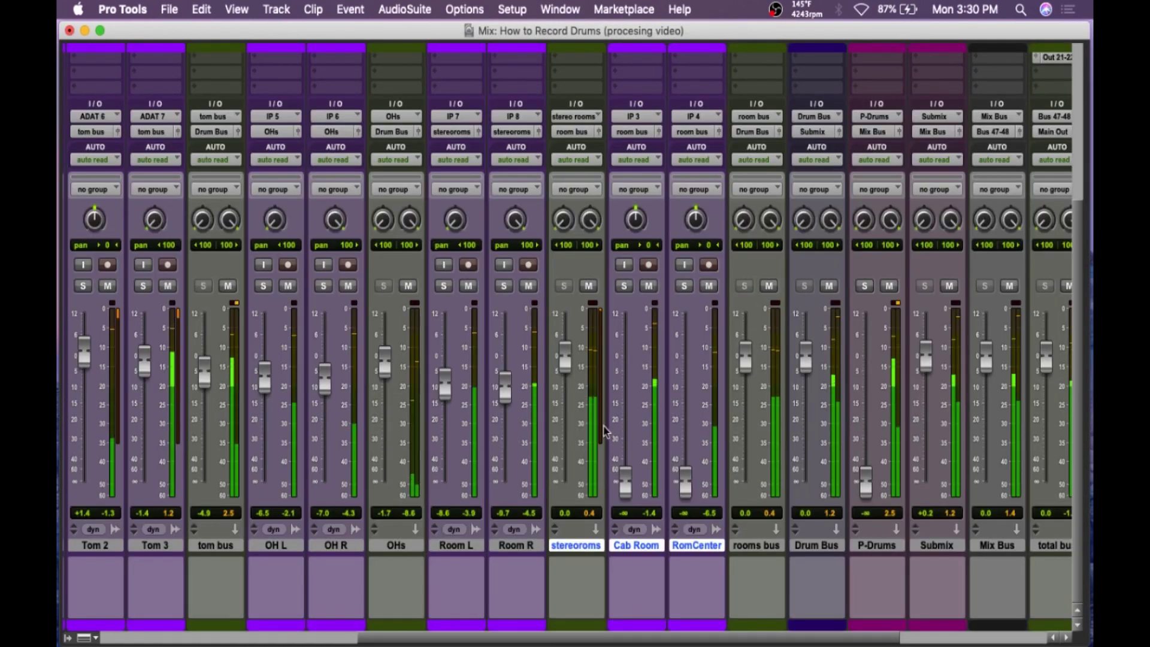
Step: Lower the stereoroms bus fader to -21.4 dB
{"action": "left_click_drag", "start_coordinate": [564, 355], "coordinate": [567, 402]}
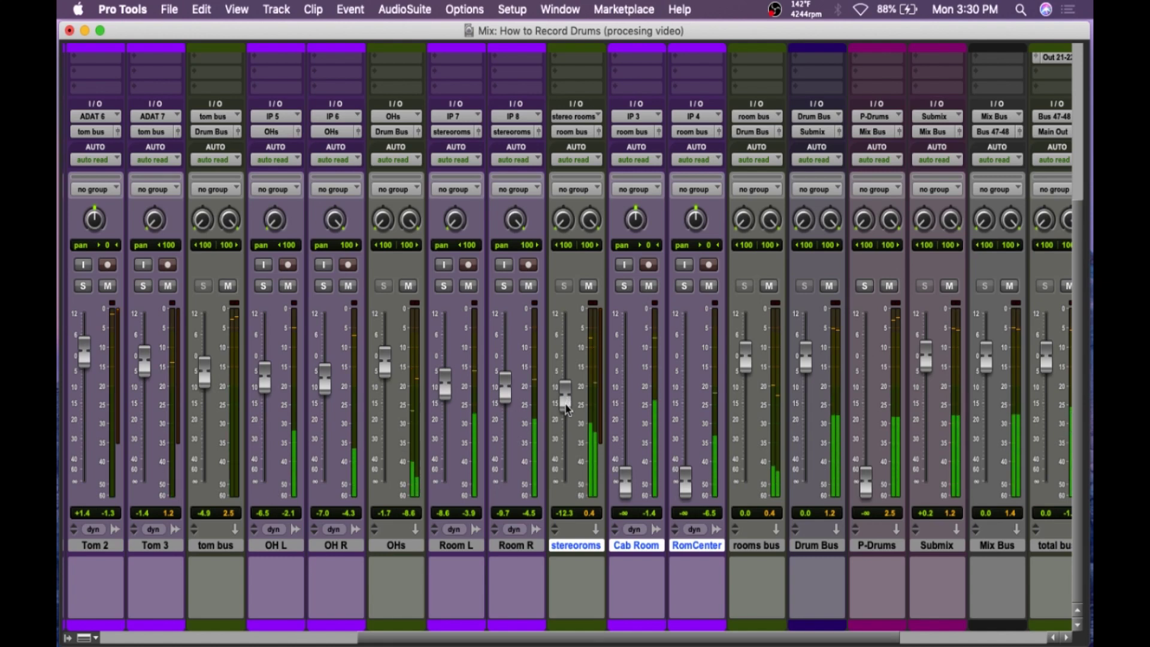
{"action": "mouse_move", "coordinate": [567, 409]}
{"action": "left_mouse_down"}
{"action": "mouse_move", "coordinate": [566, 484]}
{"action": "mouse_move", "coordinate": [566, 431]}
{"action": "left_mouse_up"}
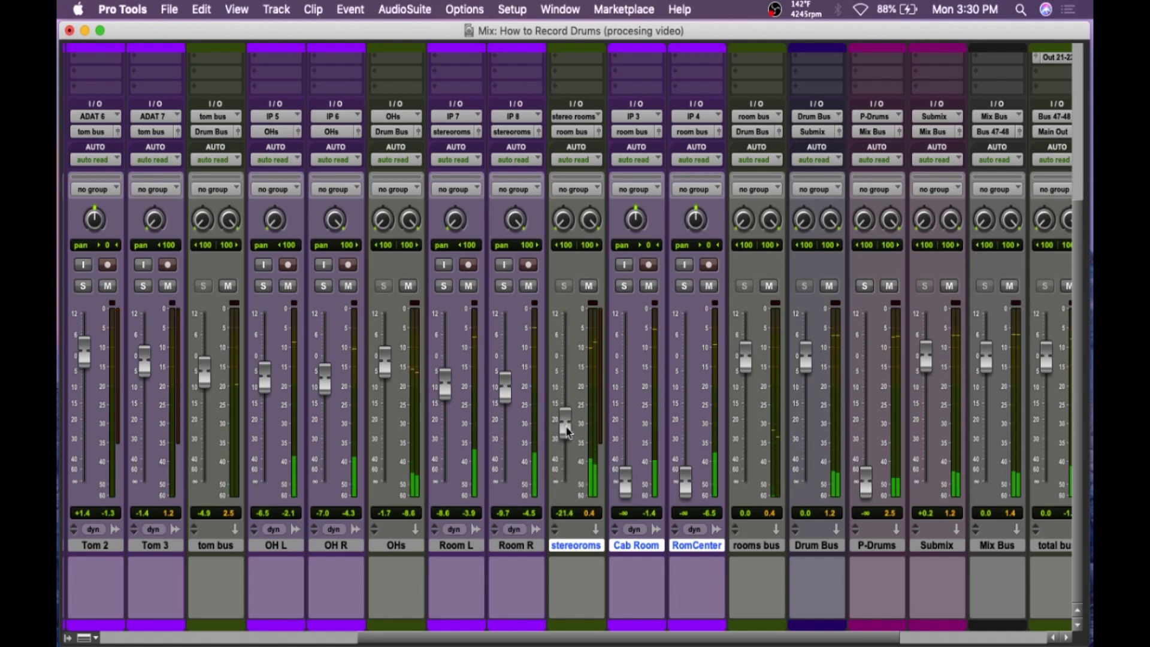
Step: Mute and unmute the stereoroms bus to compare the drum mix with and without it
{"action": "scroll", "coordinate": [568, 433], "scroll_direction": "up", "scroll_amount": 5}
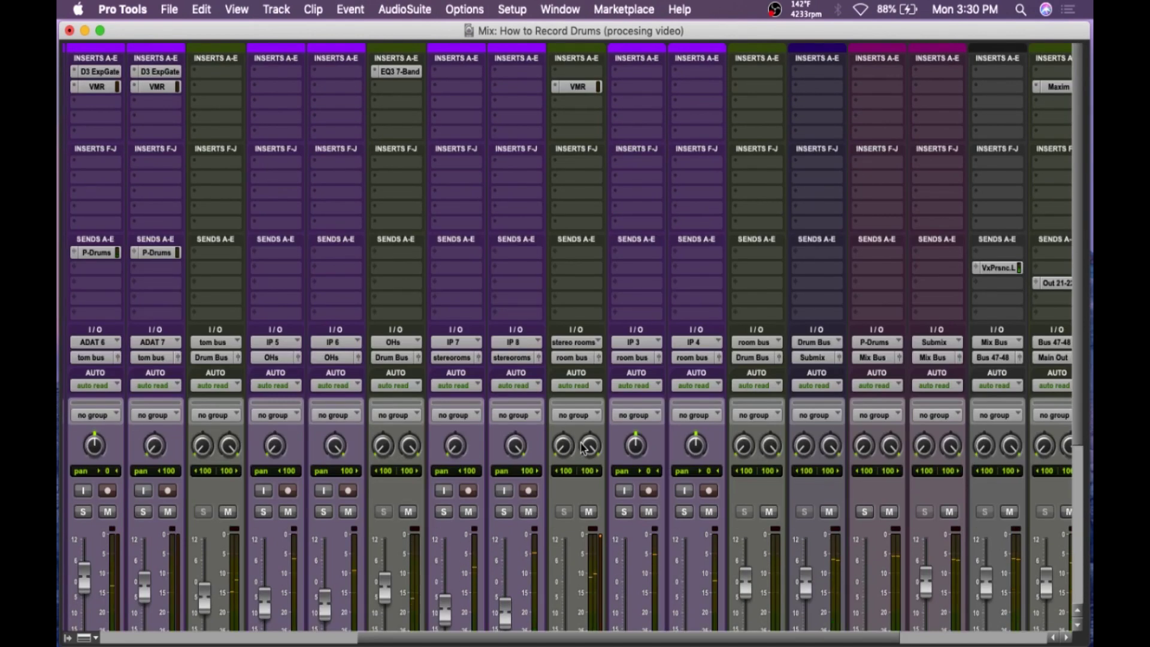
{"action": "scroll", "coordinate": [594, 478], "scroll_direction": "down", "scroll_amount": 5}
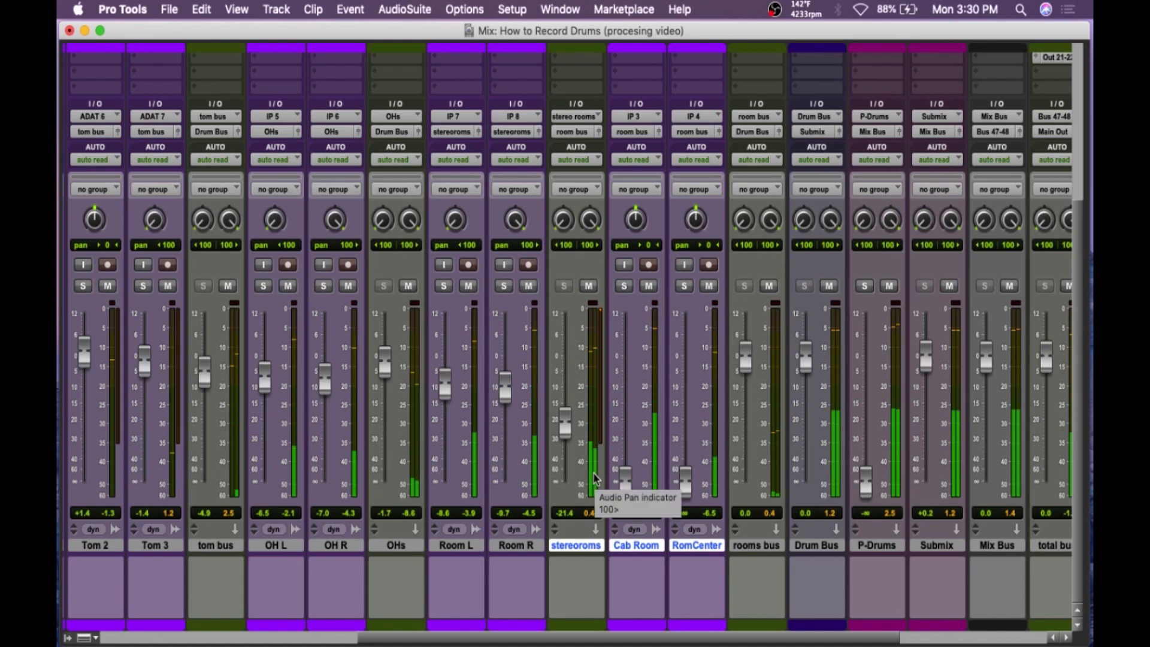
{"action": "left_click", "coordinate": [588, 285]}
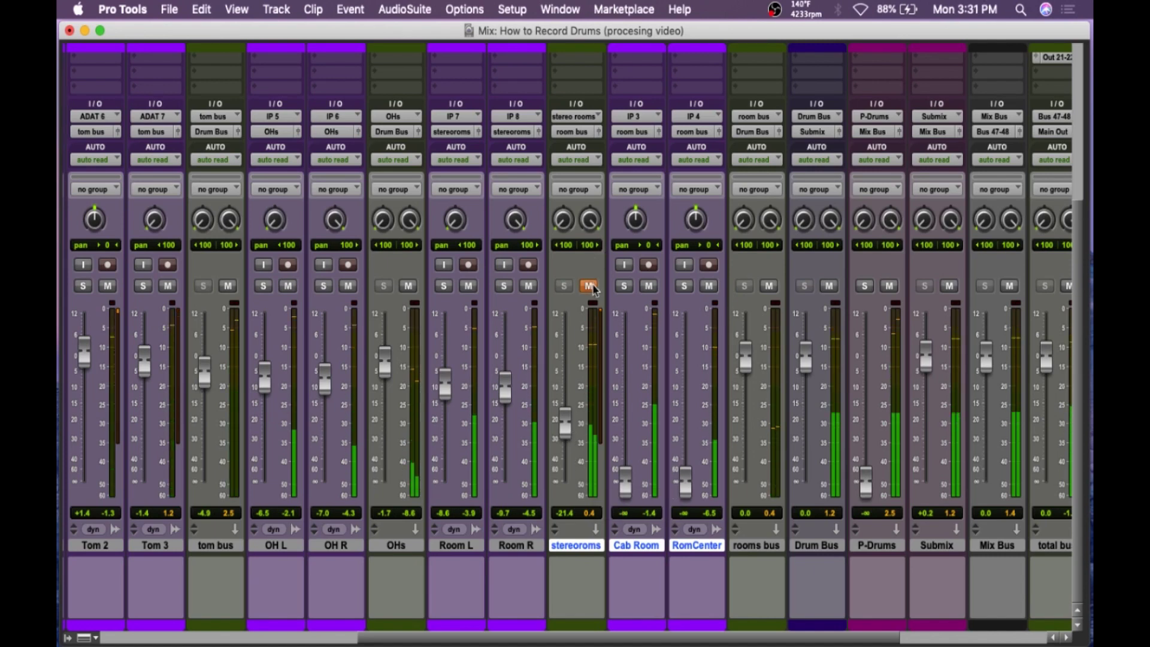
{"action": "left_click", "coordinate": [589, 285]}
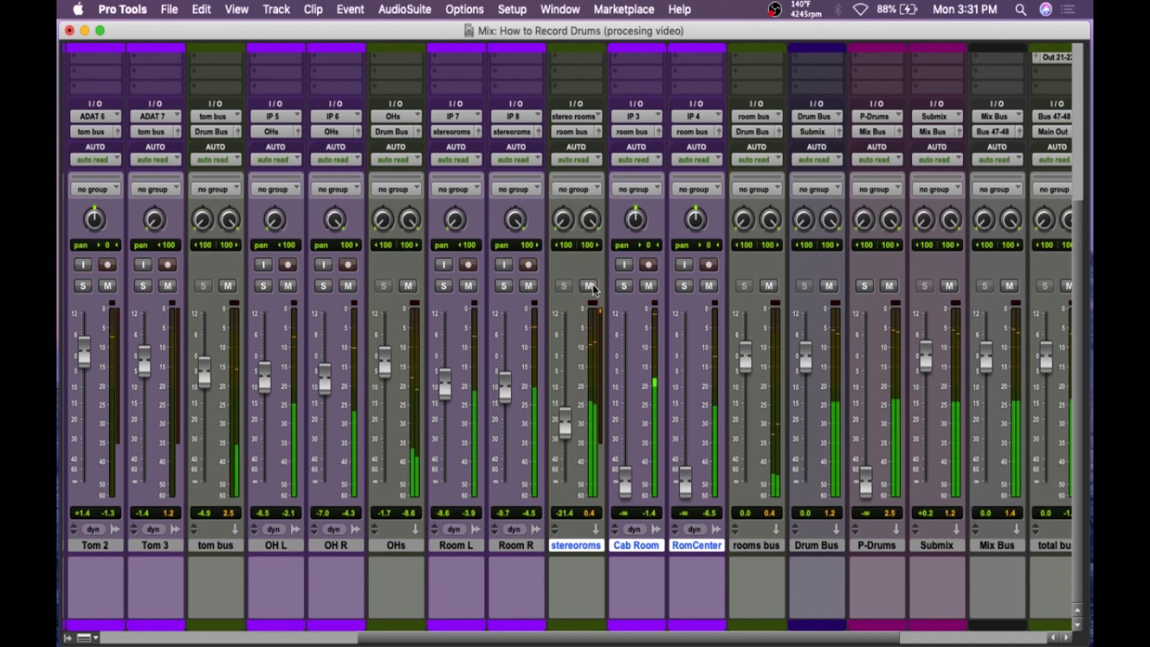
Step: Raise the Cab Room fader to about -0.9 dB and insert the mono CLA-2A compressor on that track
{"action": "scroll", "coordinate": [701, 389], "scroll_direction": "right", "scroll_amount": 2}
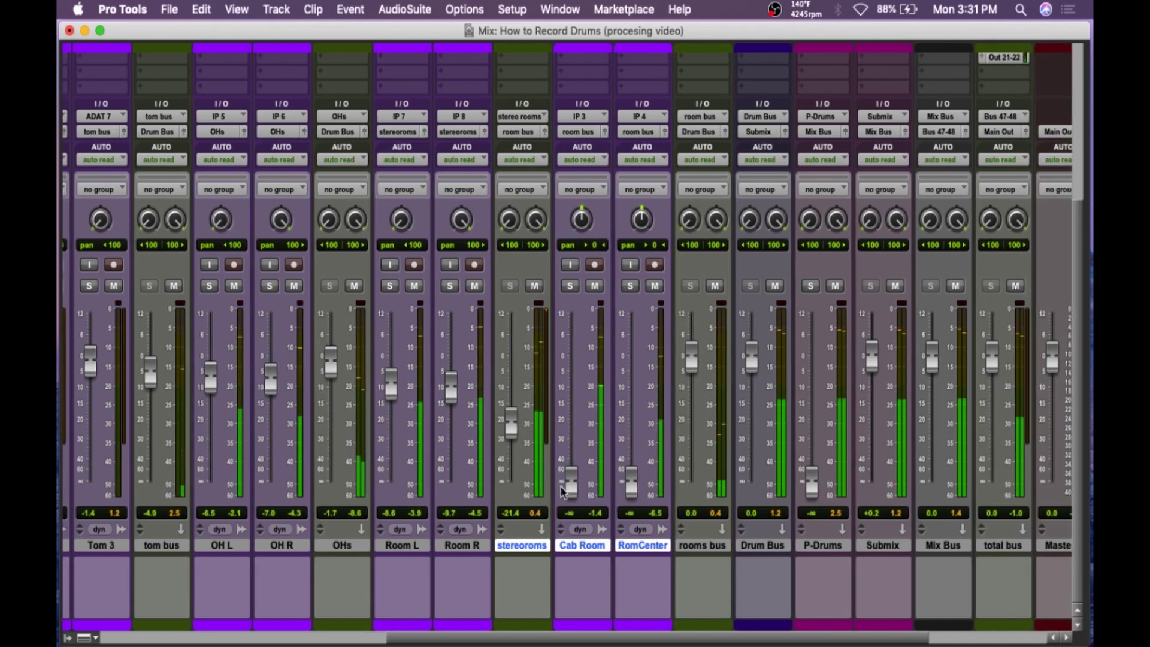
{"action": "left_click_drag", "start_coordinate": [570, 486], "coordinate": [573, 388]}
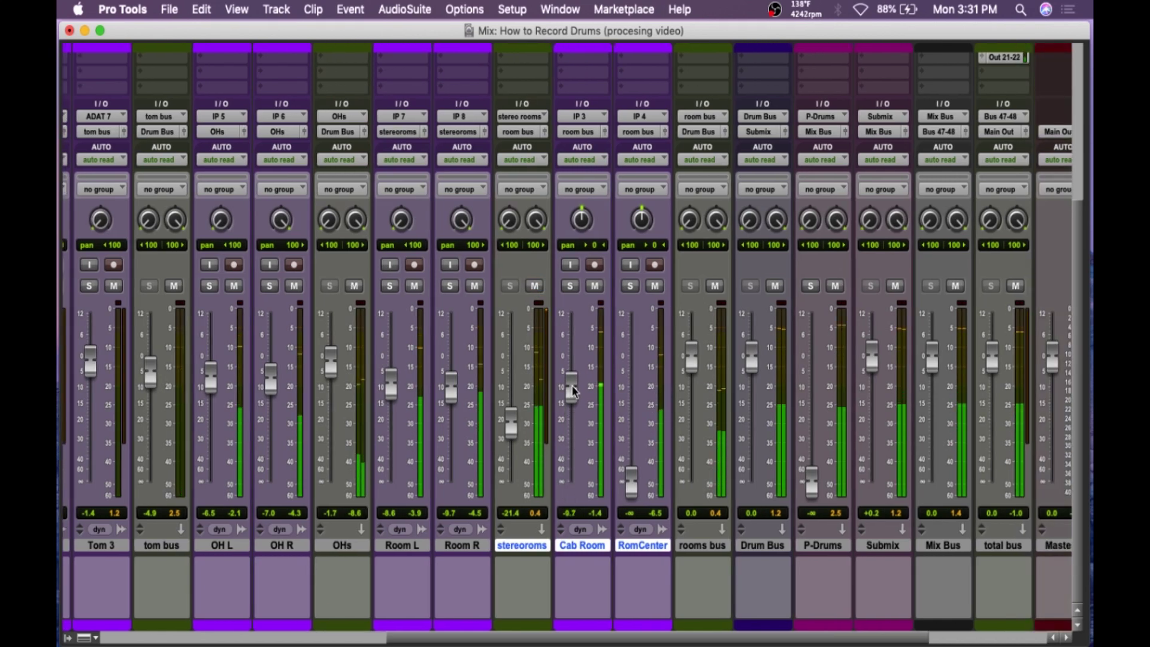
{"action": "scroll", "coordinate": [616, 176], "scroll_direction": "up", "scroll_amount": 5}
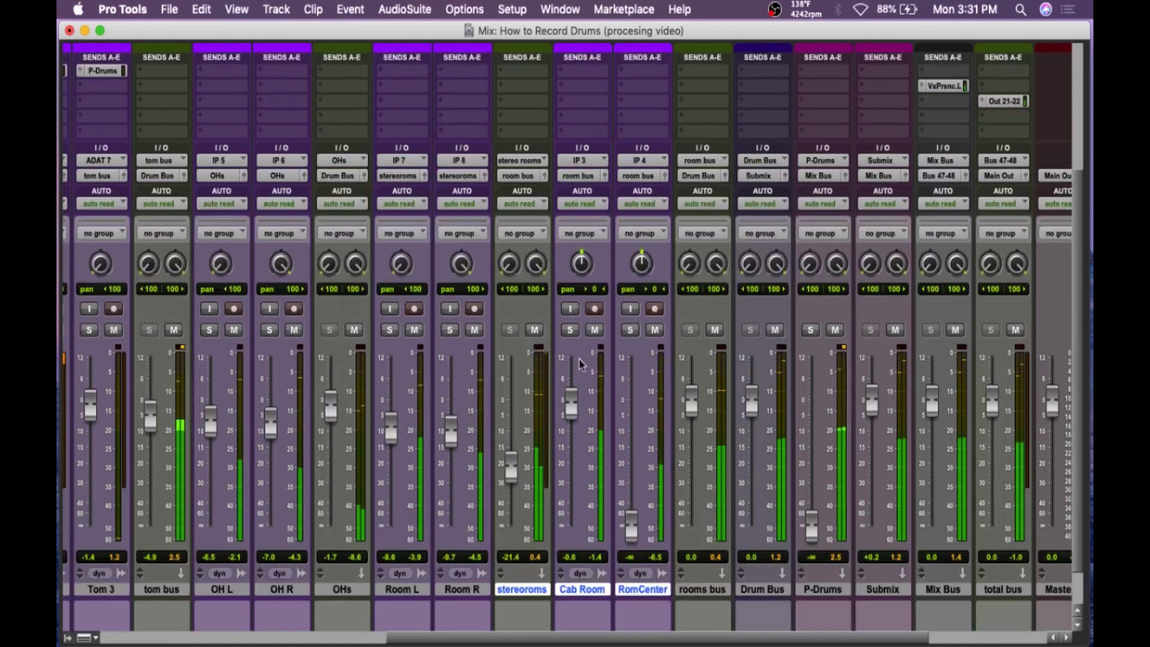
{"action": "left_click", "coordinate": [587, 90]}
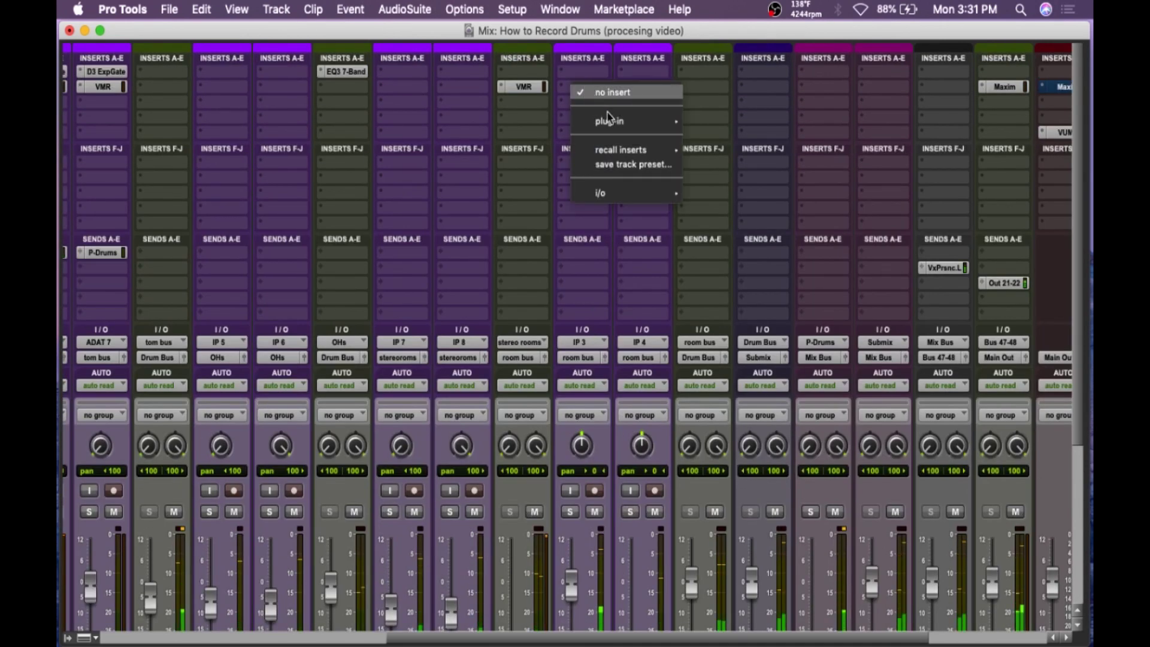
{"action": "mouse_move", "coordinate": [623, 120]}
{"action": "mouse_move", "coordinate": [748, 139]}
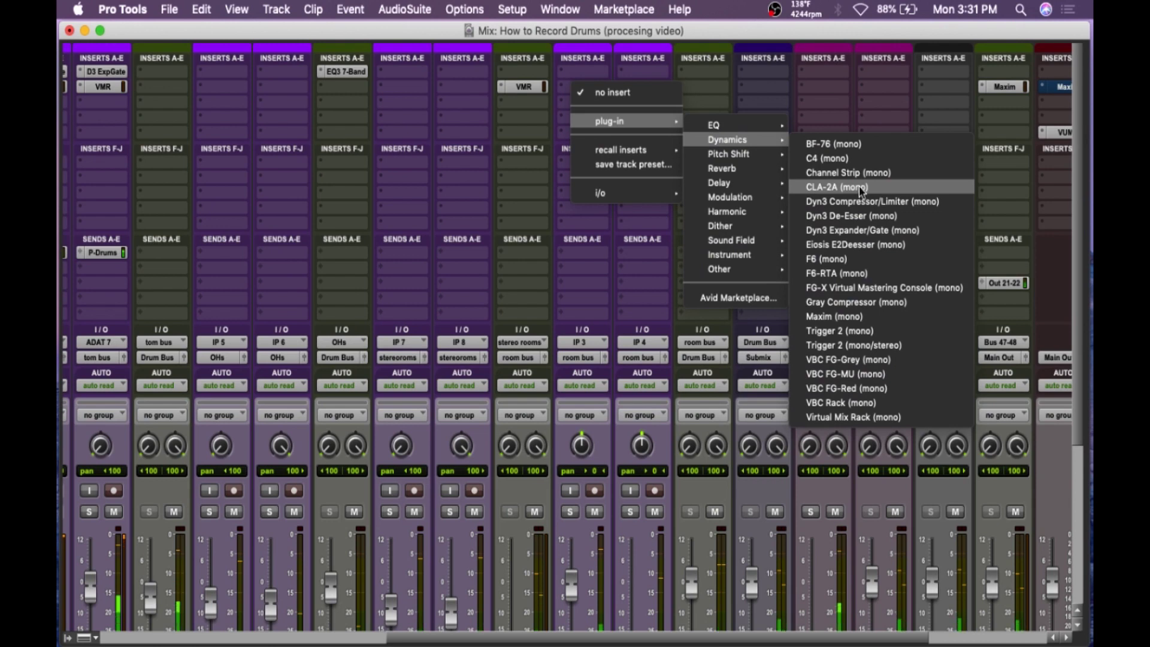
{"action": "left_click", "coordinate": [838, 189]}
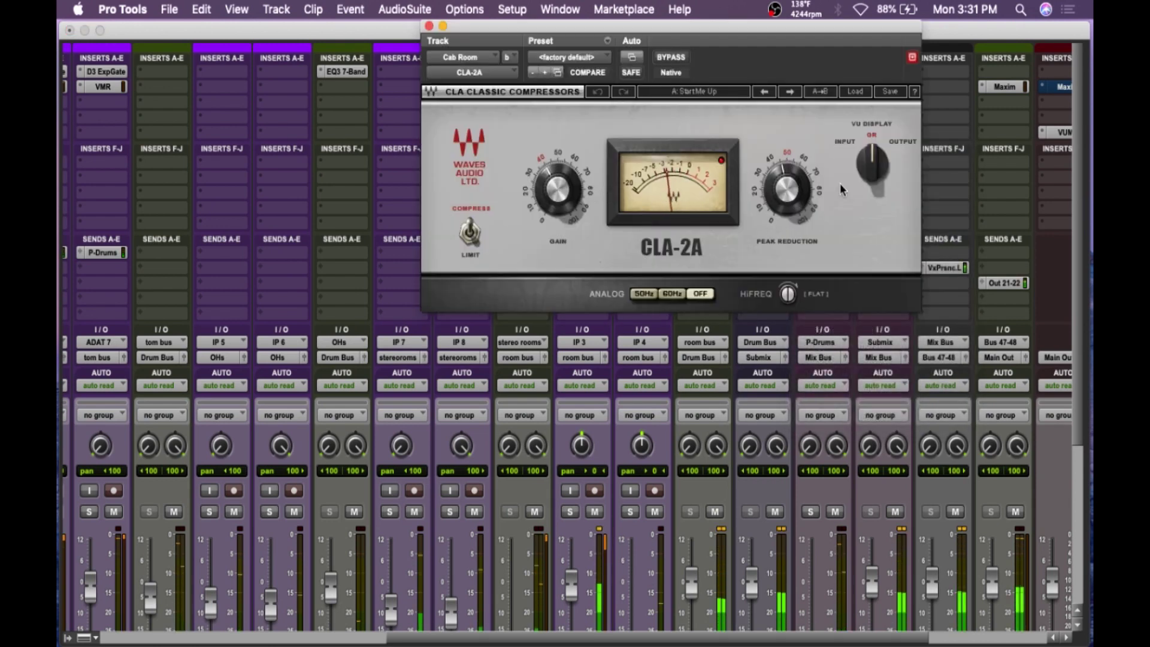
Step: Adjust the peak reduction of the CLA-2A on Cab Room and close the plug-in window
{"action": "left_click_drag", "start_coordinate": [789, 190], "coordinate": [789, 182]}
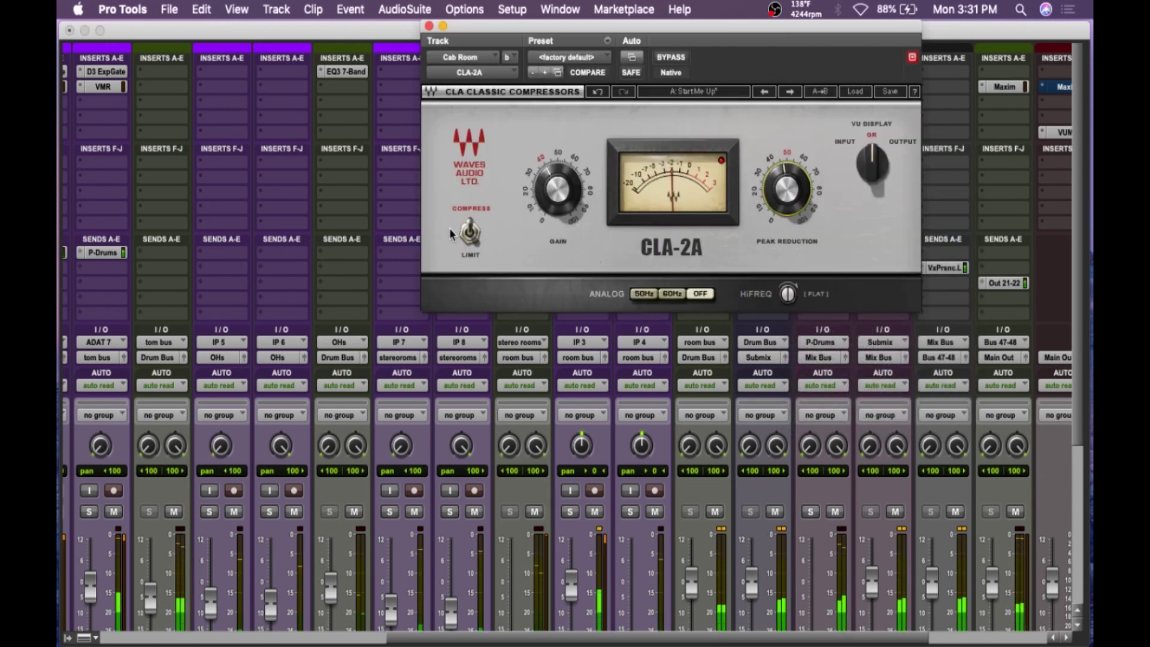
{"action": "left_click", "coordinate": [429, 26]}
{"action": "scroll", "coordinate": [550, 381], "scroll_direction": "down", "scroll_amount": 5}
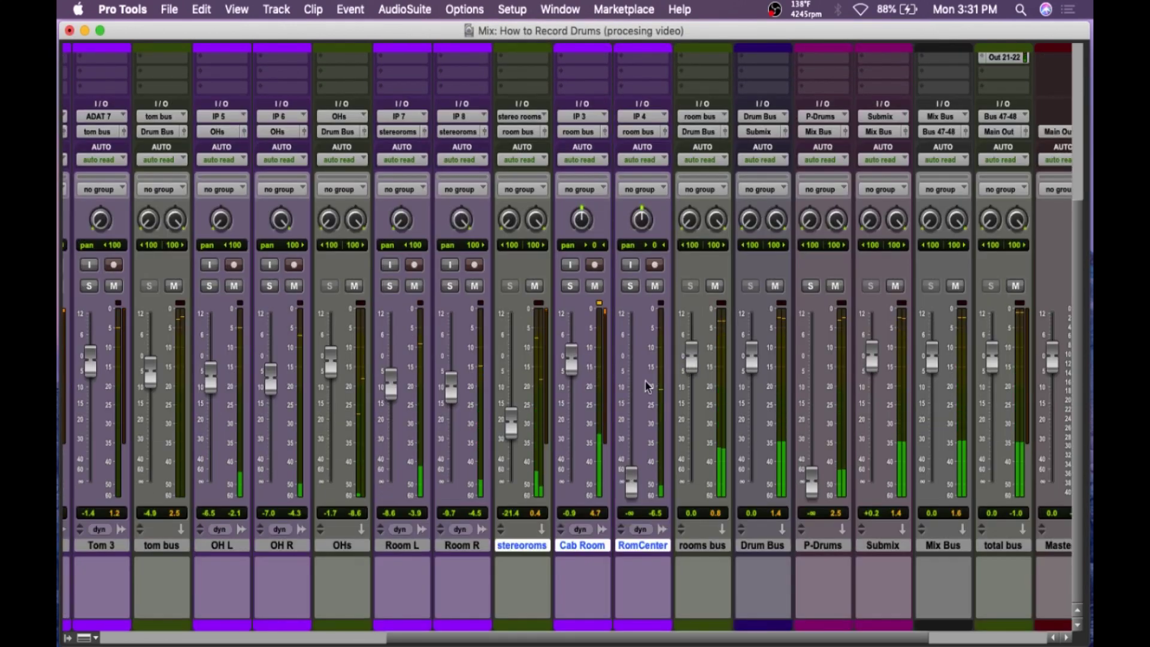
Step: Lower the Cab Room fader to -15.0 dB and raise the RomCenter fader to about 0 dB
{"action": "left_click_drag", "start_coordinate": [571, 358], "coordinate": [573, 401]}
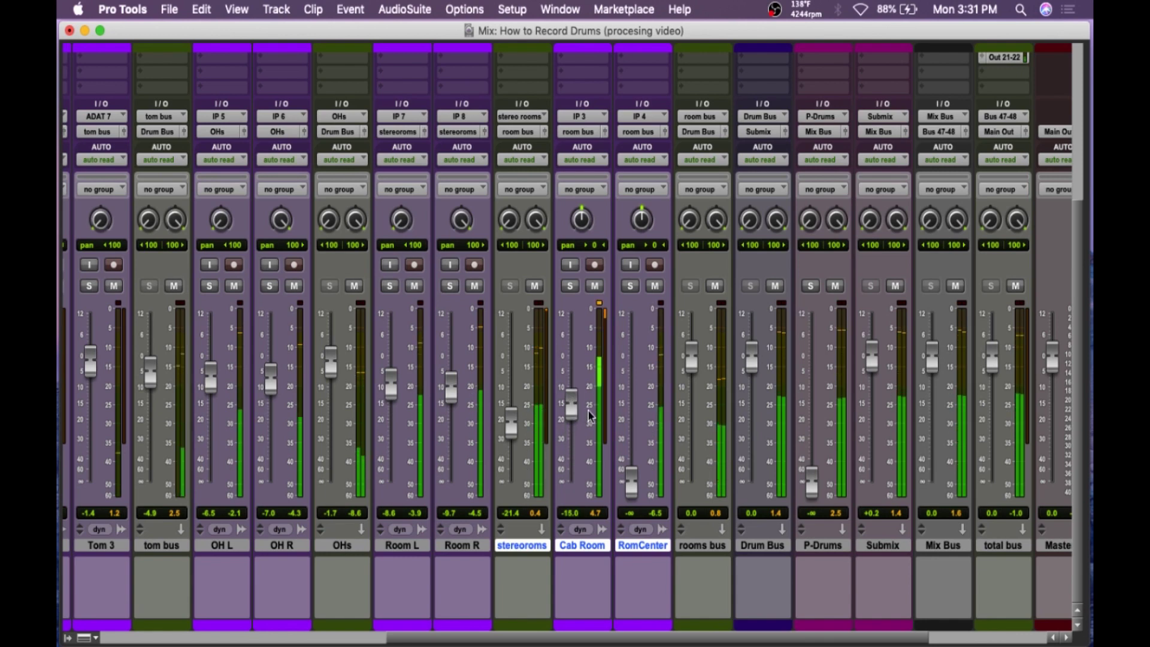
{"action": "left_click_drag", "start_coordinate": [624, 470], "coordinate": [634, 350]}
Step: Insert the mono CLA-2A compressor on the RomCenter track and increase its peak reduction
{"action": "scroll", "coordinate": [633, 351], "scroll_direction": "up", "scroll_amount": 5}
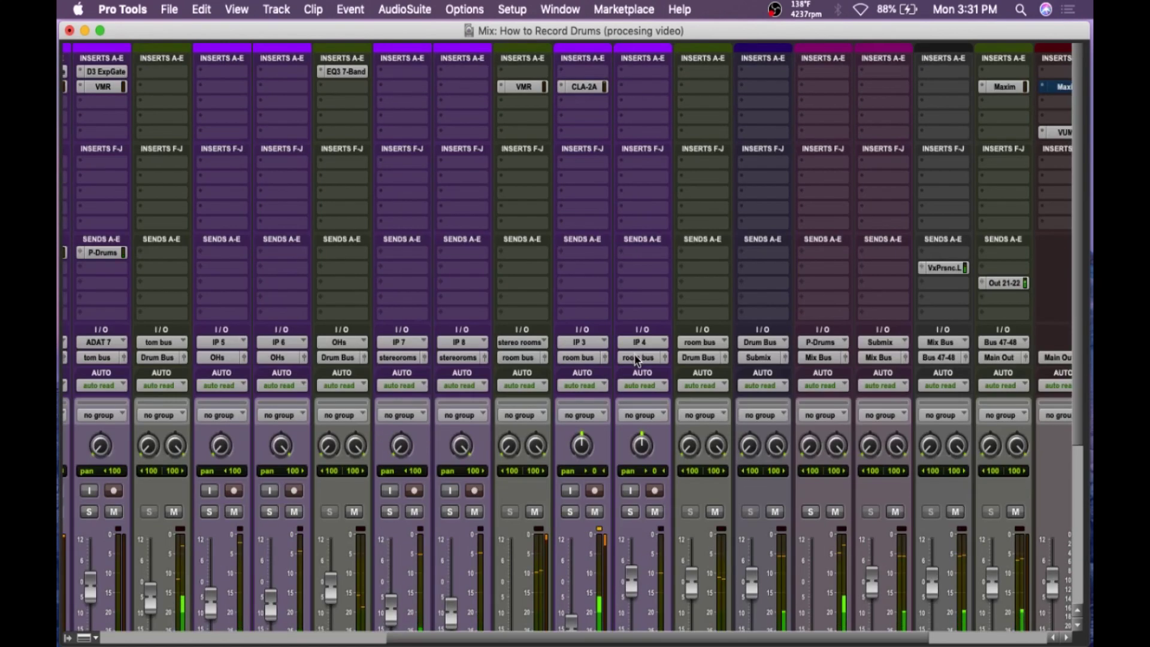
{"action": "left_click", "coordinate": [648, 91]}
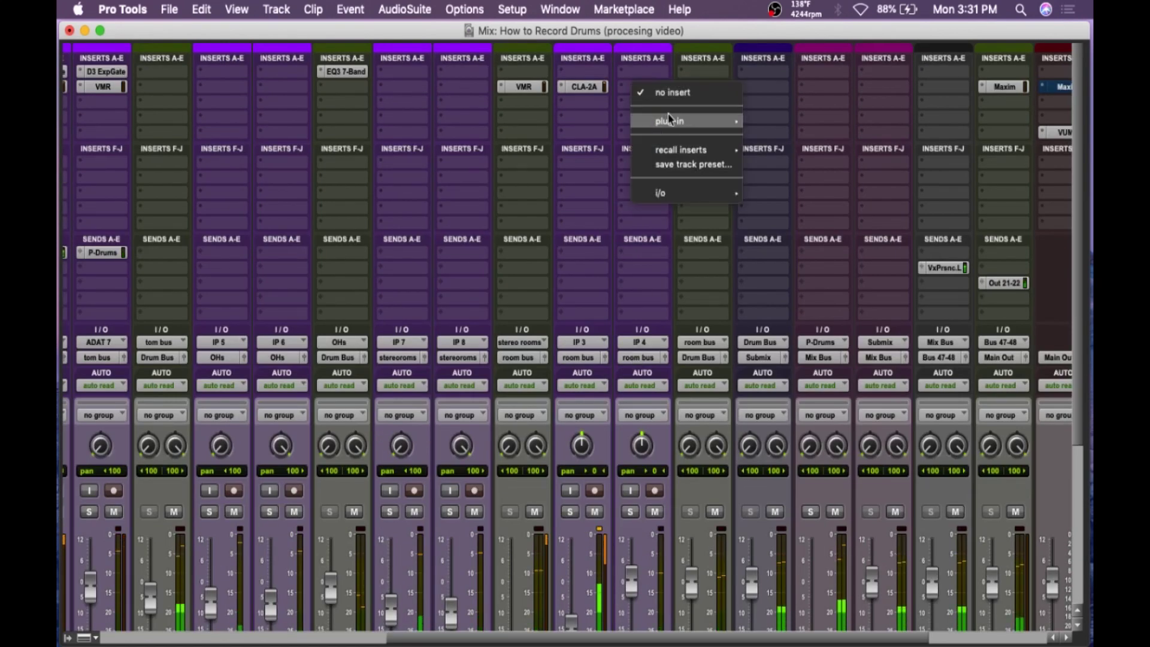
{"action": "mouse_move", "coordinate": [695, 121]}
{"action": "mouse_move", "coordinate": [788, 140]}
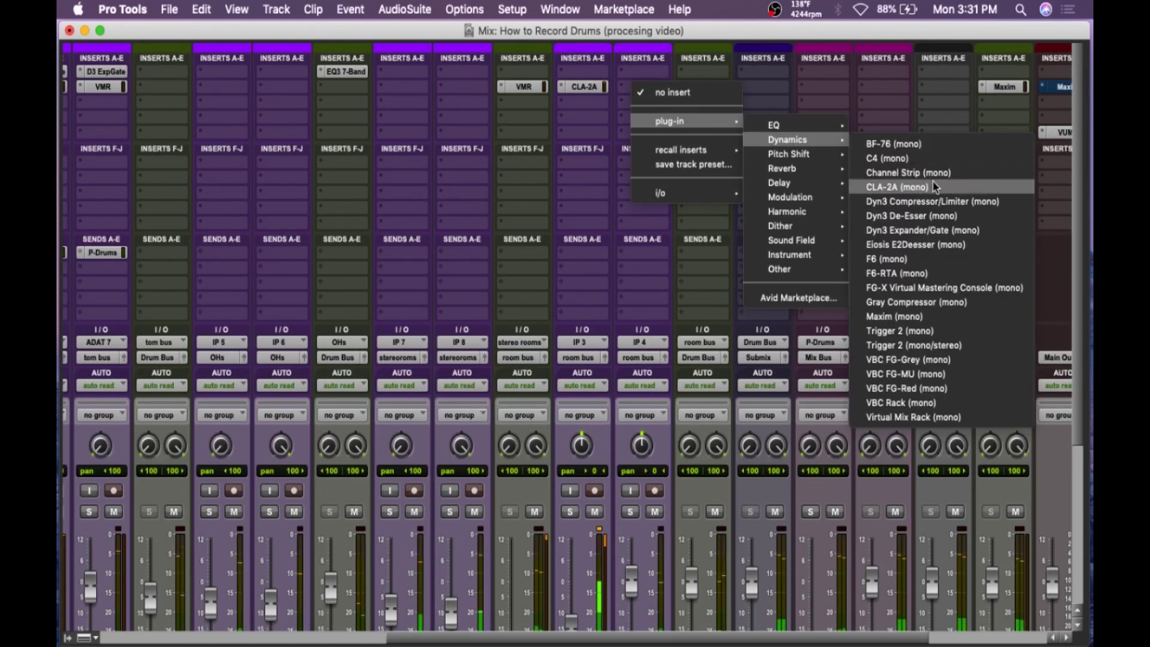
{"action": "left_click", "coordinate": [936, 185]}
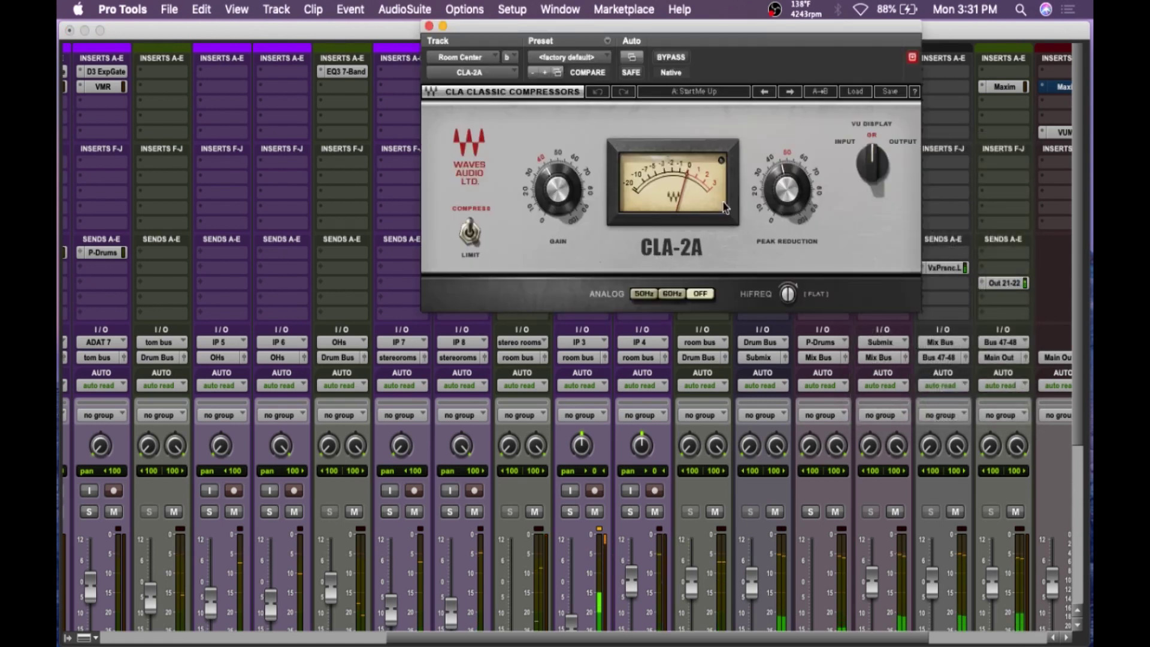
{"action": "left_click_drag", "start_coordinate": [792, 209], "coordinate": [783, 205]}
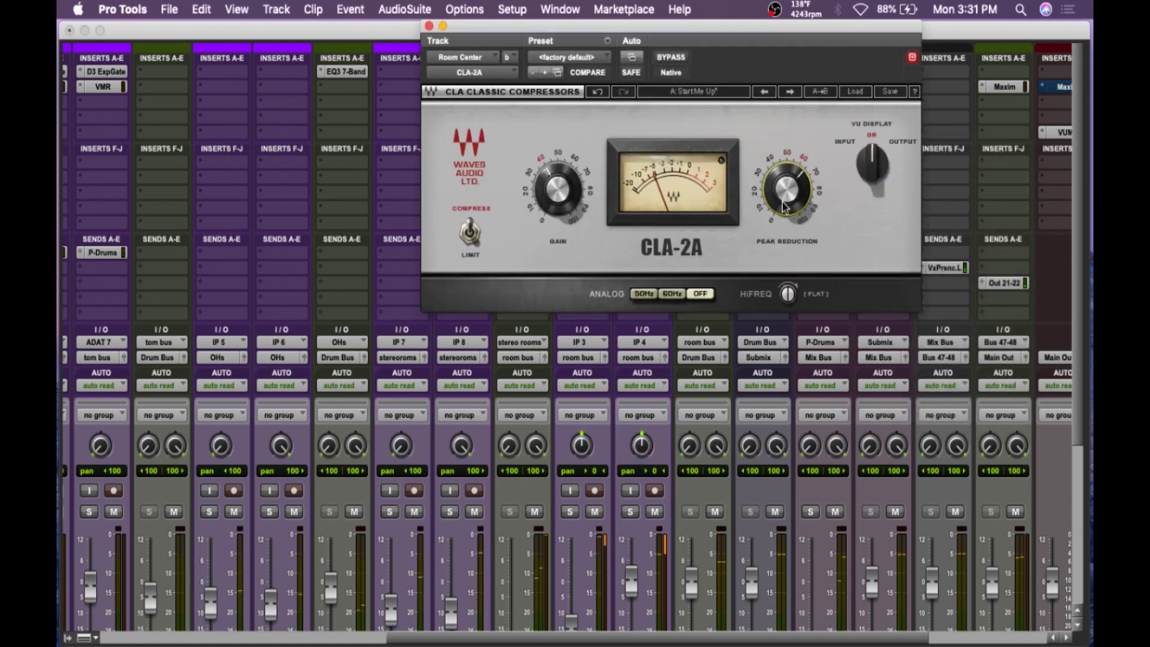
Step: Switch the RomCenter CLA-2A to Limit mode, close the plug-in, and lower the RomCenter fader to -11.3 dB
{"action": "left_click", "coordinate": [471, 232]}
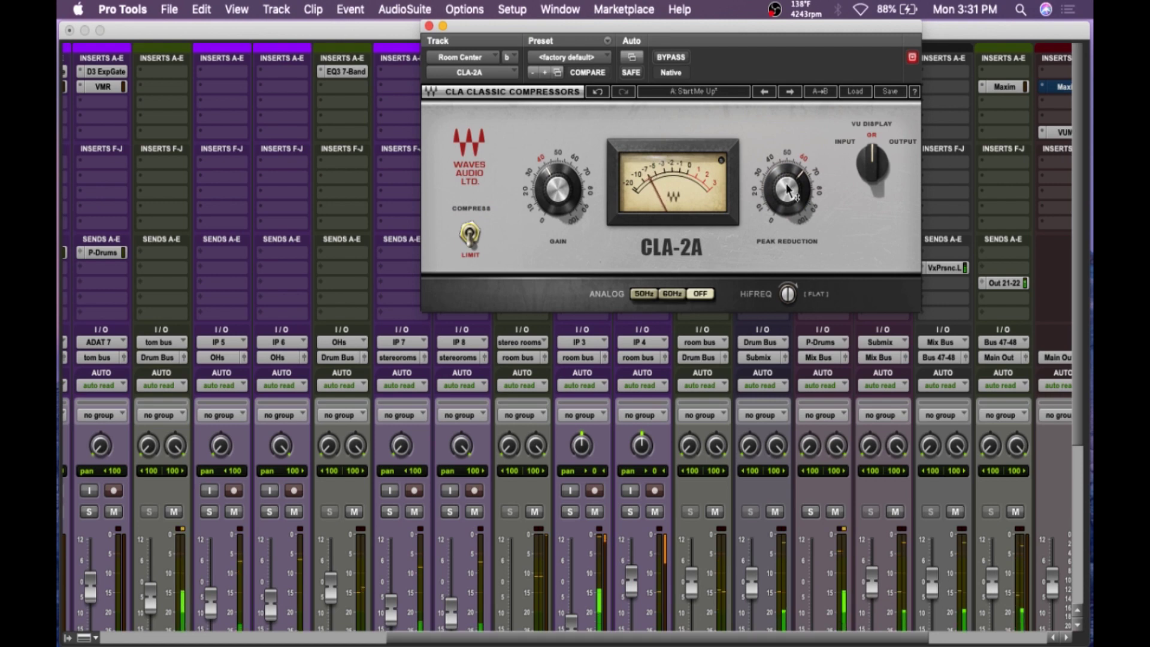
{"action": "left_click", "coordinate": [429, 27]}
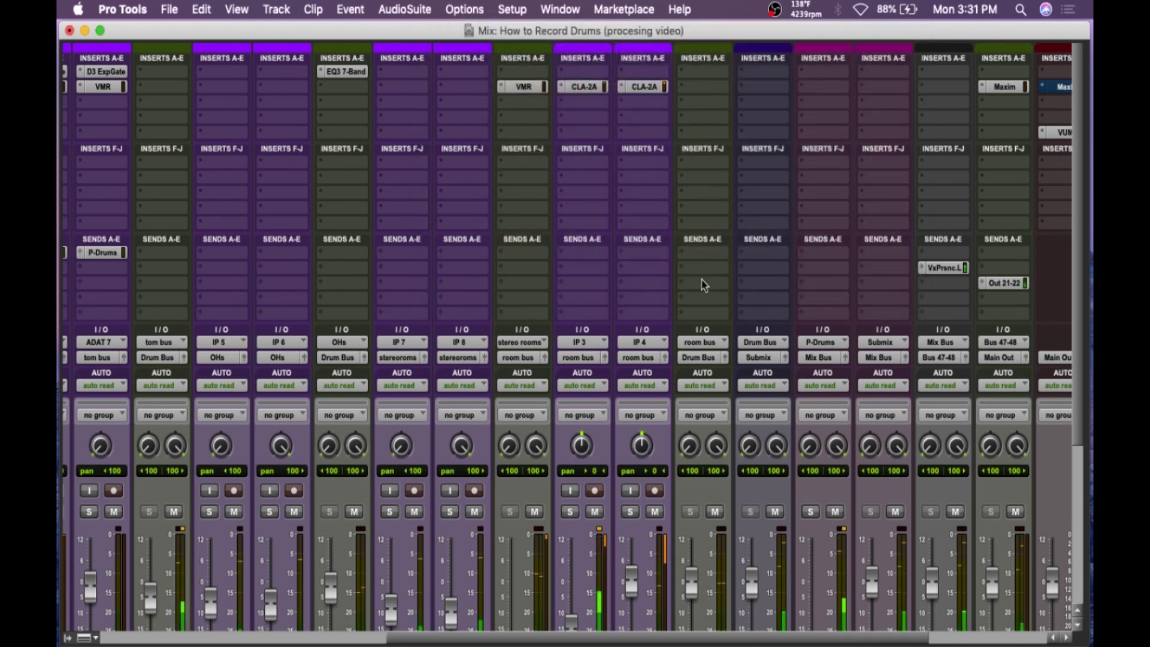
{"action": "scroll", "coordinate": [701, 282], "scroll_direction": "down", "scroll_amount": 5}
{"action": "left_click_drag", "start_coordinate": [633, 357], "coordinate": [638, 429]}
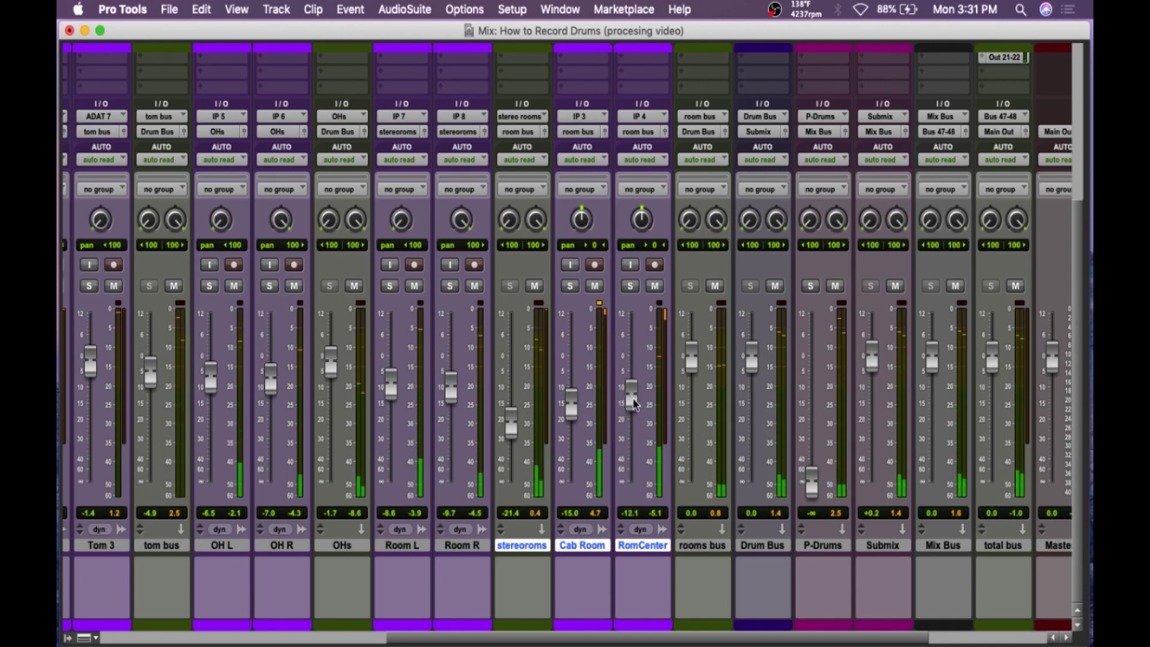
{"action": "left_click_drag", "start_coordinate": [634, 410], "coordinate": [631, 404]}
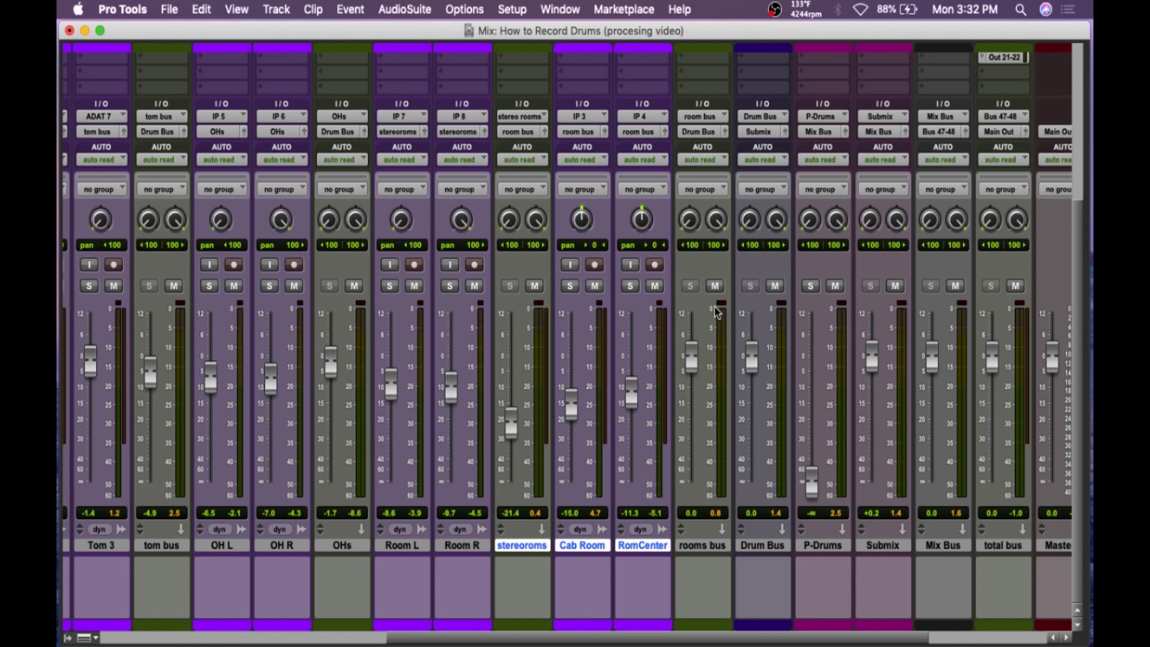
Step: Play the mix, toggle the rooms bus mute to compare, and lower the rooms bus fader to -6.2 dB
{"action": "key", "text": "space"}
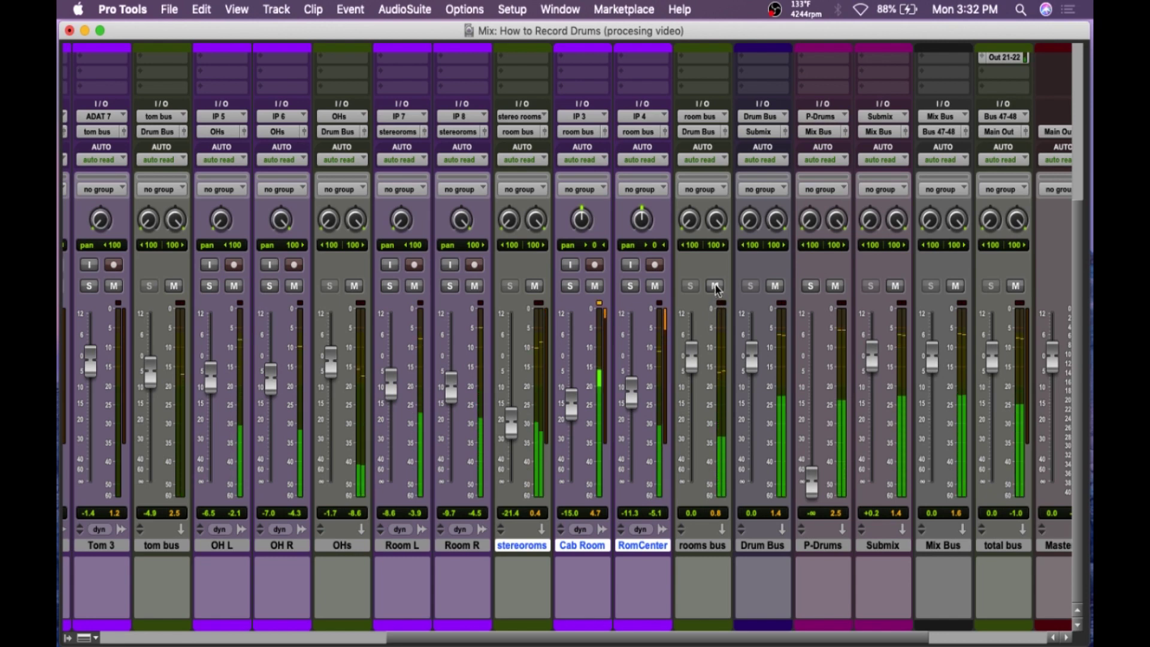
{"action": "left_click", "coordinate": [714, 287]}
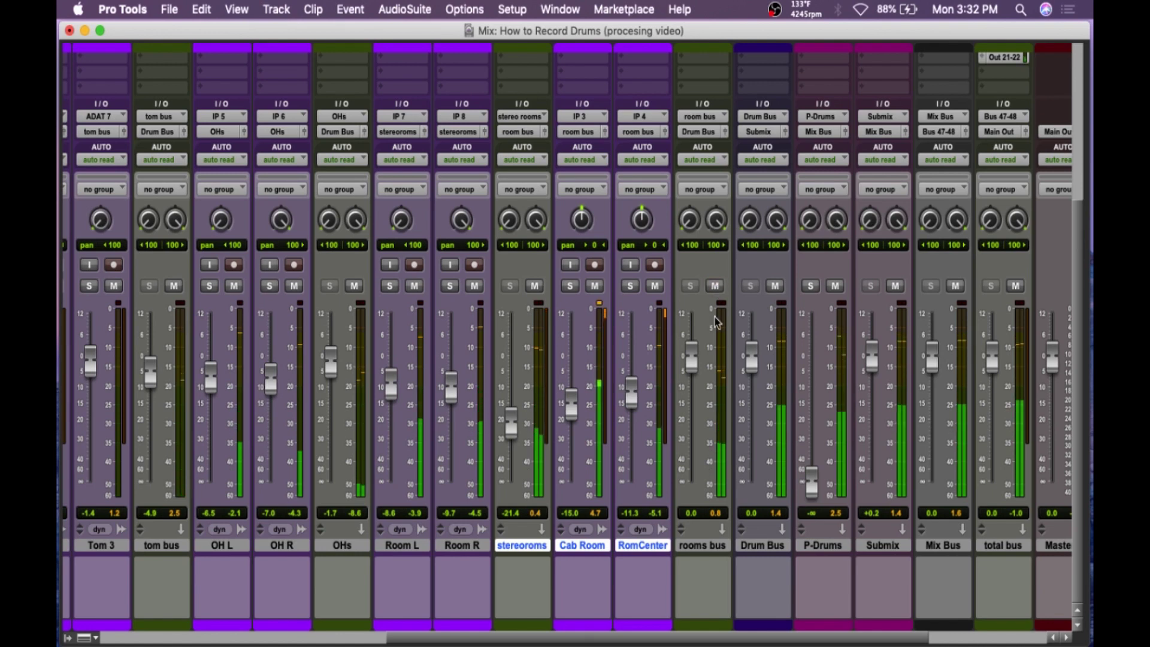
{"action": "left_click", "coordinate": [714, 286]}
{"action": "mouse_move", "coordinate": [694, 362]}
{"action": "left_mouse_down"}
{"action": "mouse_move", "coordinate": [703, 490]}
{"action": "mouse_move", "coordinate": [689, 443]}
{"action": "mouse_move", "coordinate": [691, 379]}
{"action": "left_mouse_up"}
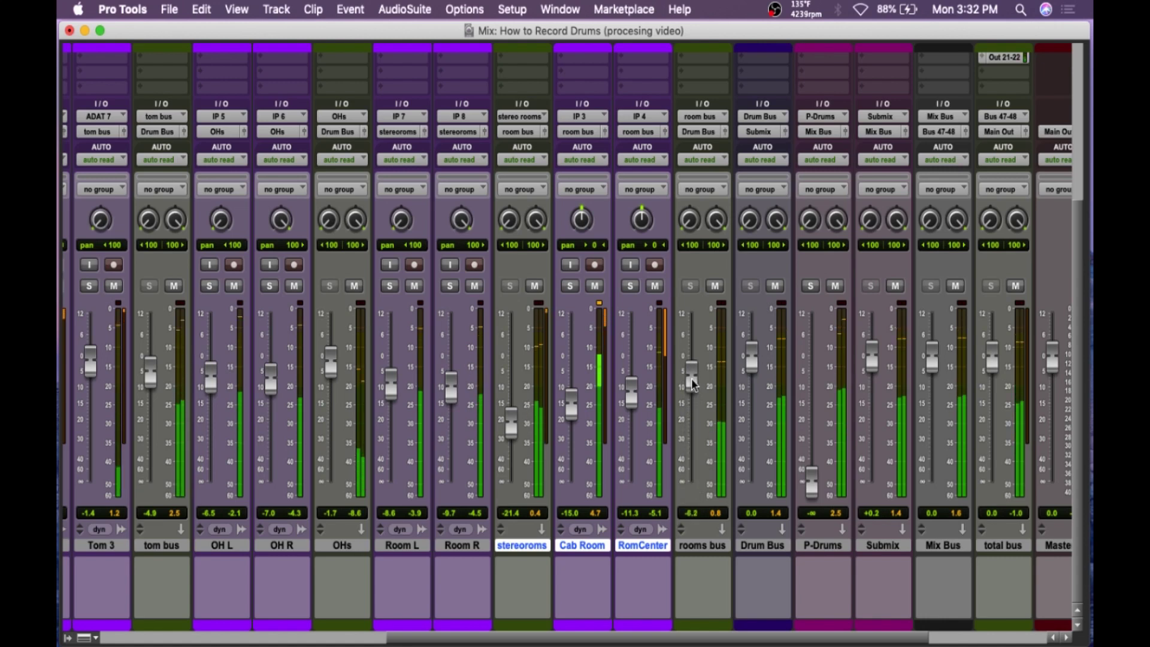
Step: Mute and unmute the rooms bus during playback to compare the drum mix with and without the room microphones
{"action": "left_click", "coordinate": [714, 286]}
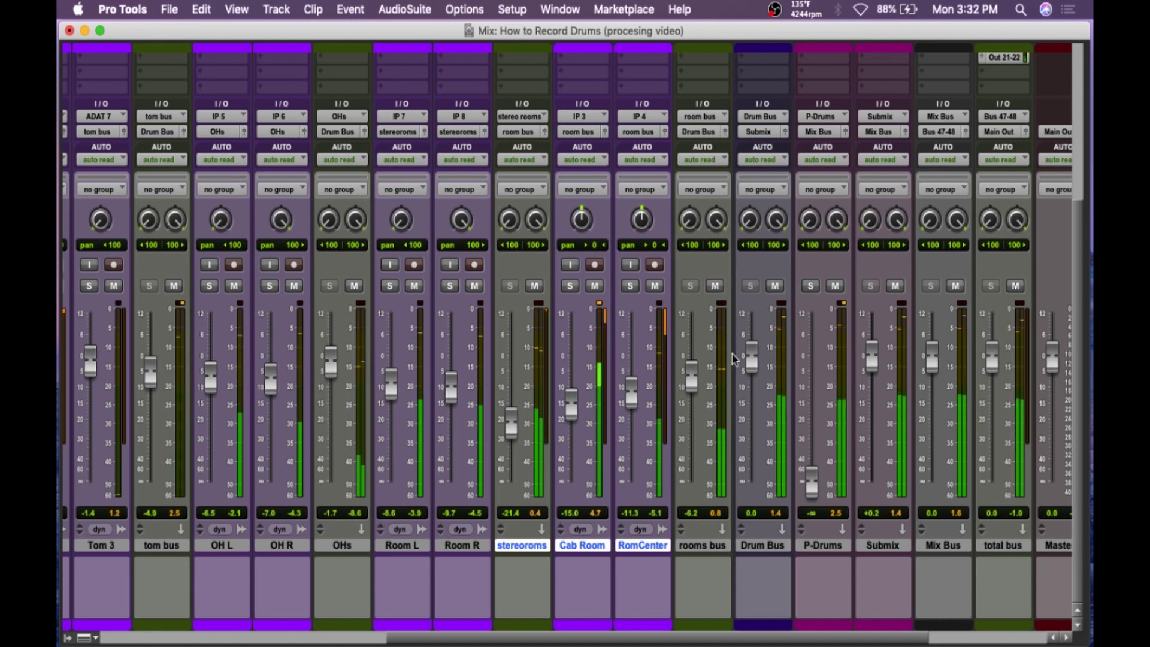
{"action": "left_click", "coordinate": [714, 286]}
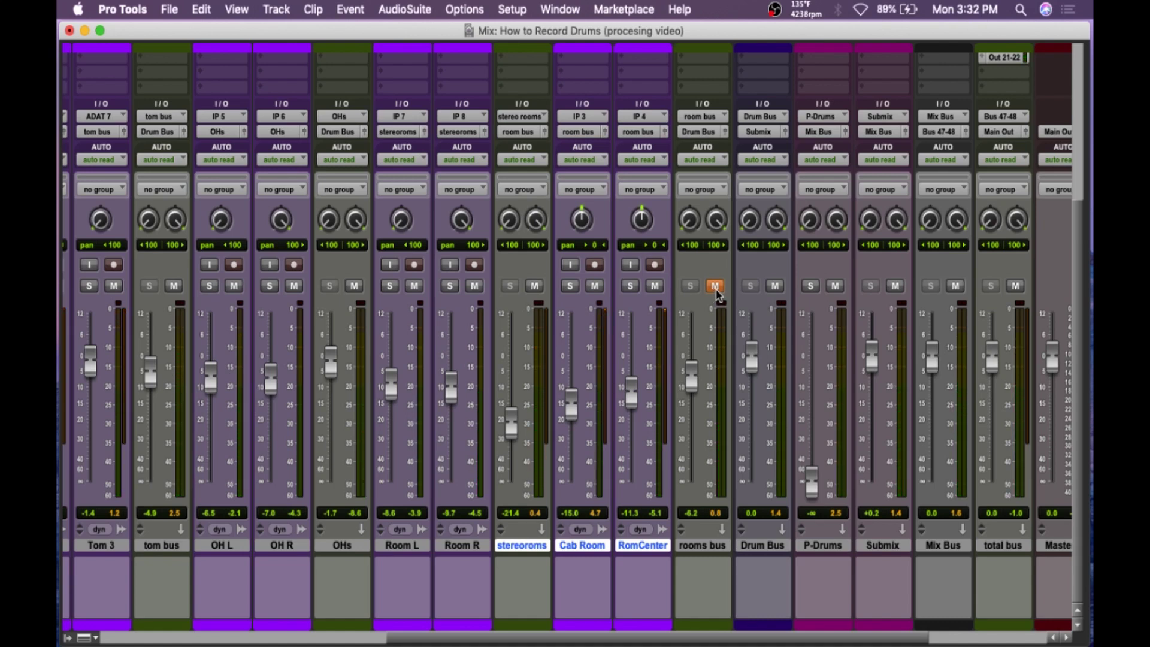
{"action": "left_click", "coordinate": [715, 287]}
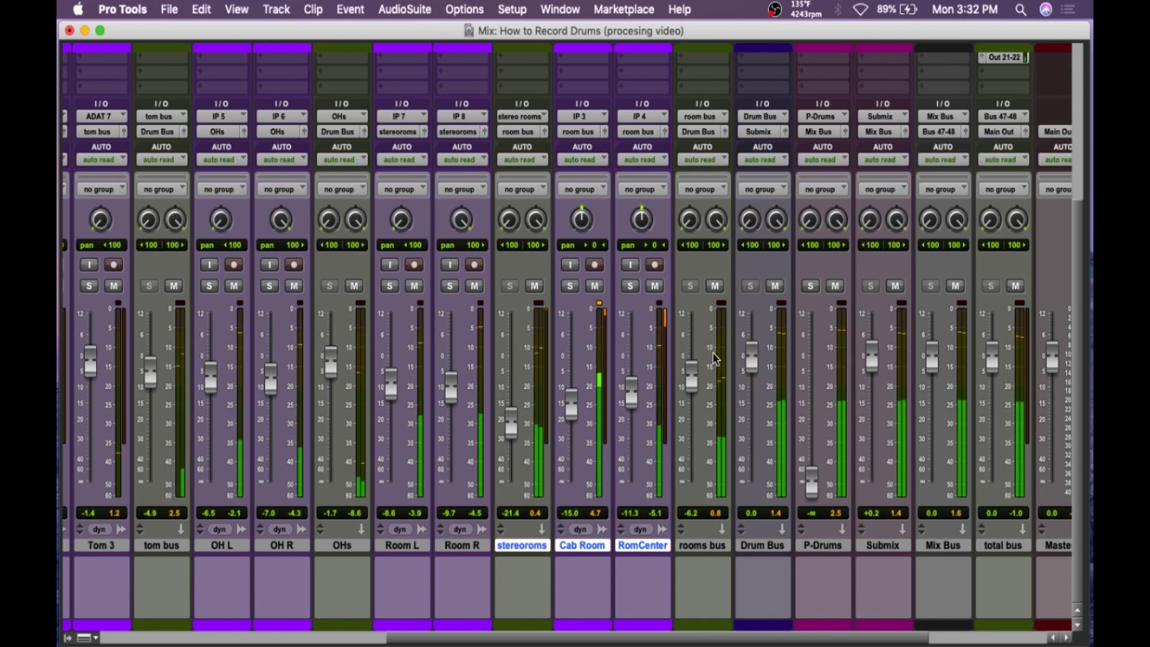
Step: Insert the stereo VerbSuite Classics reverb as a multichannel plug-in in the fifth insert slot of the Snare verb track
{"action": "scroll", "coordinate": [713, 356], "scroll_direction": "left", "scroll_amount": 5}
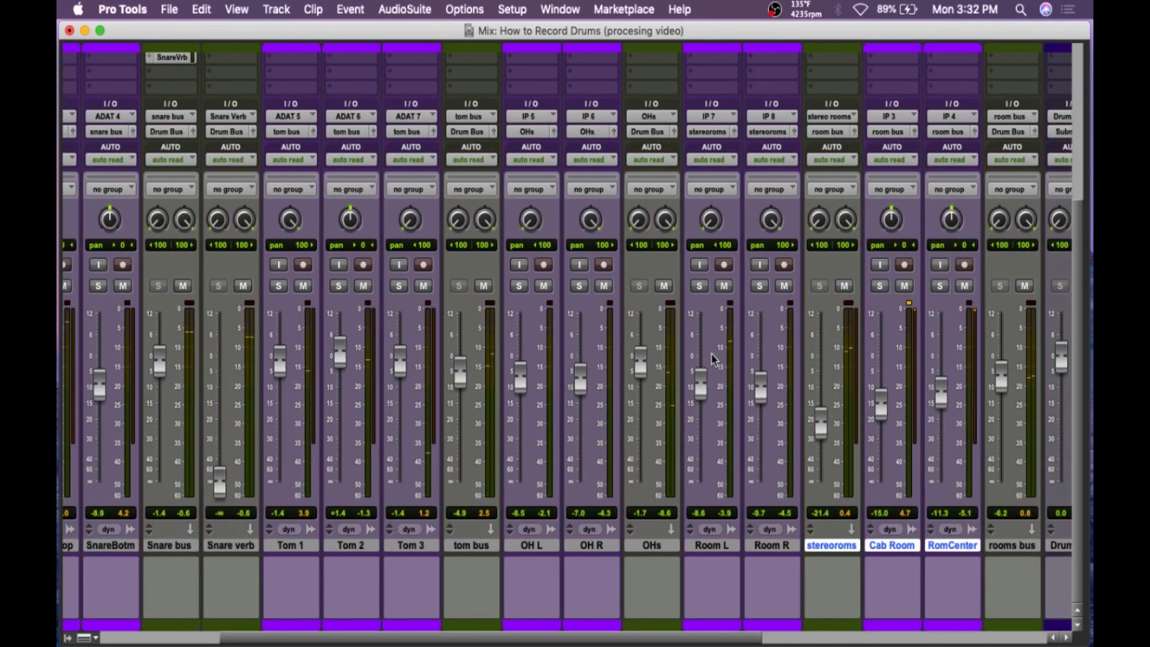
{"action": "scroll", "coordinate": [711, 355], "scroll_direction": "left", "scroll_amount": 3}
{"action": "scroll", "coordinate": [395, 285], "scroll_direction": "up", "scroll_amount": 5}
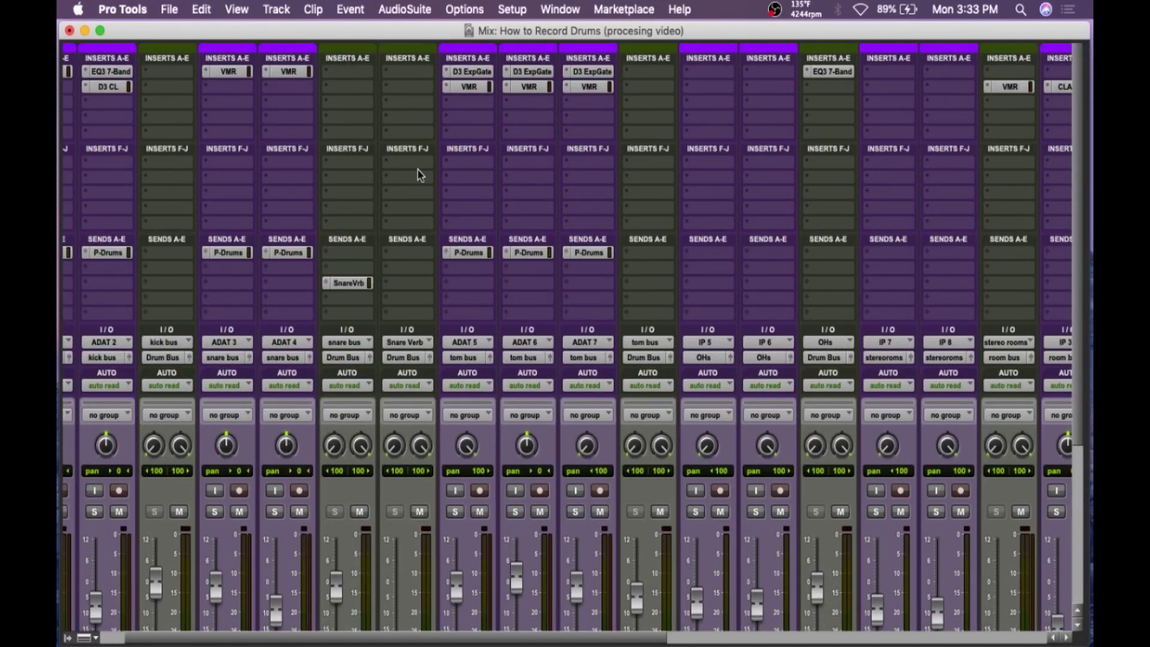
{"action": "left_click", "coordinate": [406, 136]}
{"action": "mouse_move", "coordinate": [461, 167]}
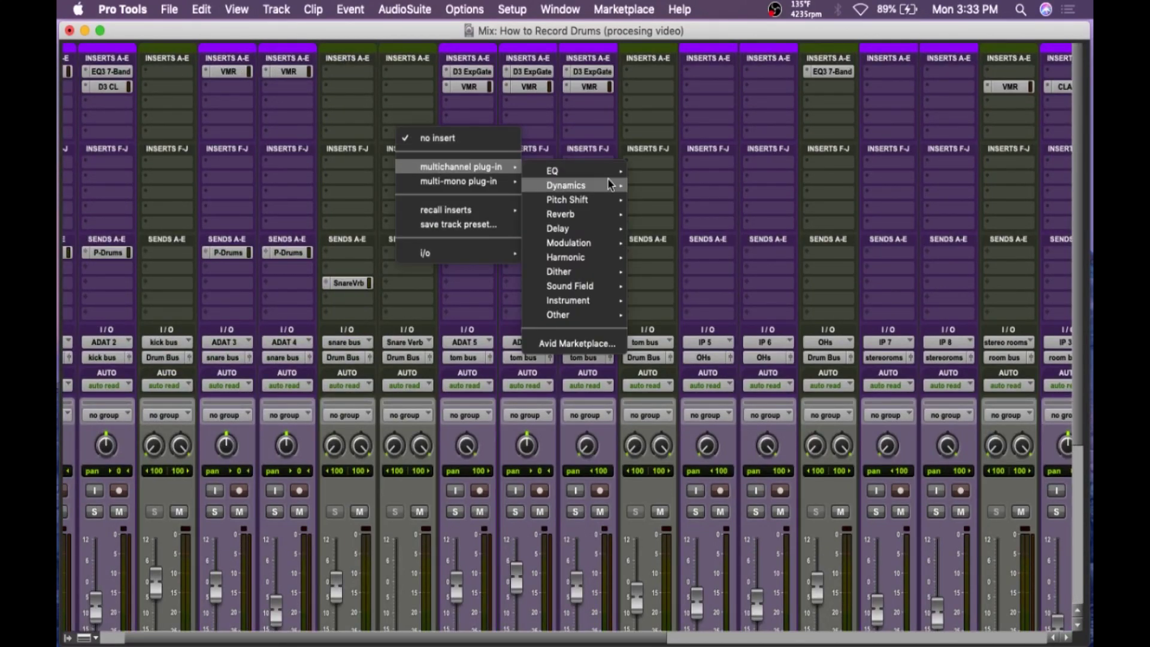
{"action": "mouse_move", "coordinate": [605, 215]}
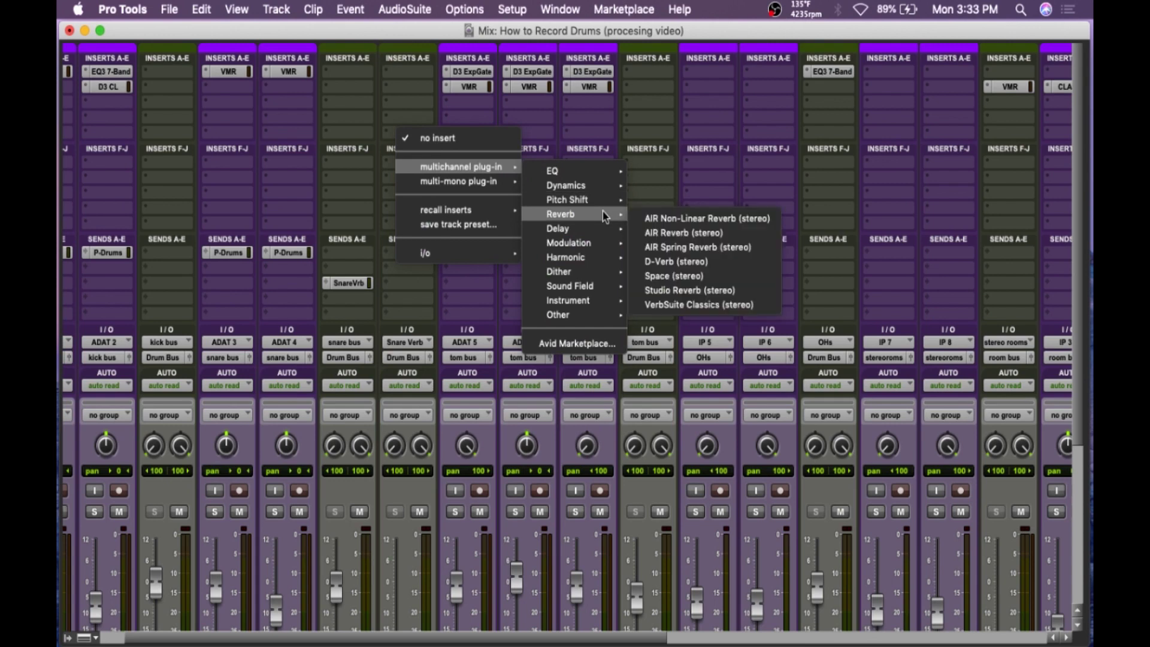
{"action": "left_click", "coordinate": [750, 305]}
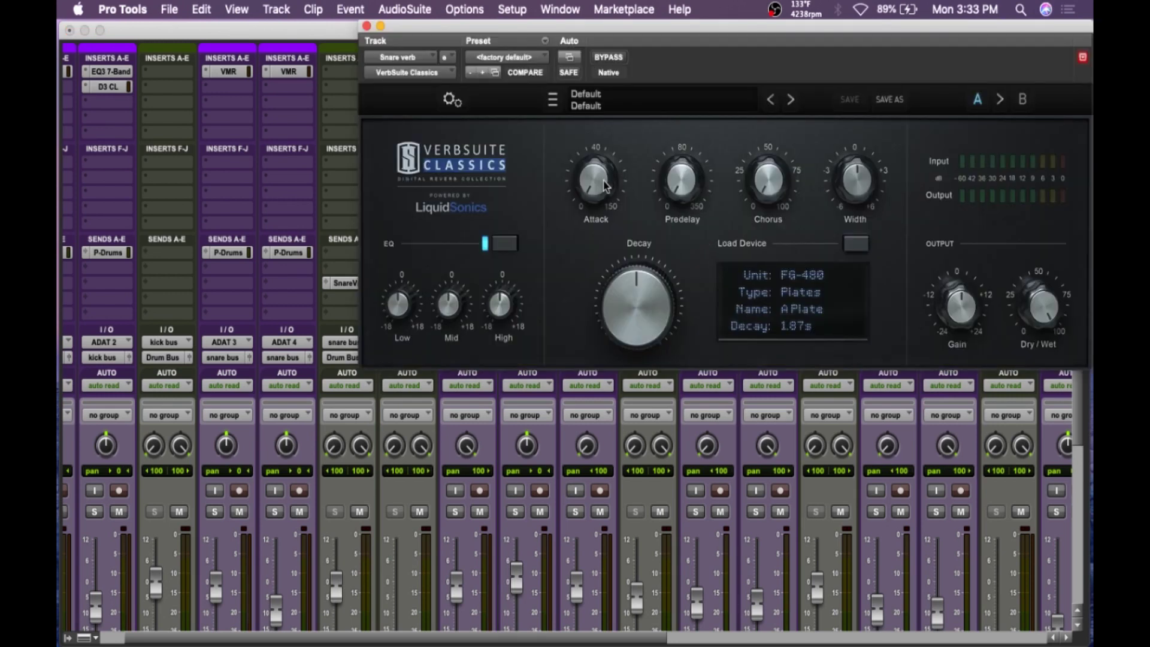
Step: Load the Drums preset Bright CLAish Snare in VerbSuite Classics and close the plug-in window
{"action": "left_click", "coordinate": [636, 103]}
{"action": "mouse_move", "coordinate": [651, 123]}
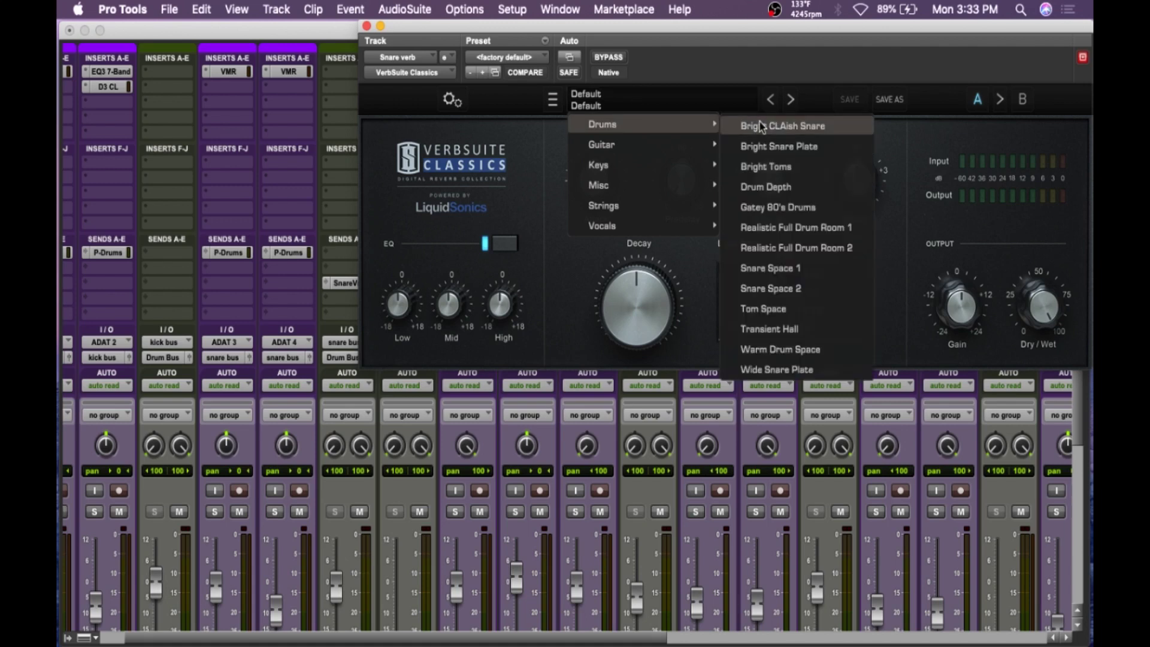
{"action": "left_click", "coordinate": [834, 132]}
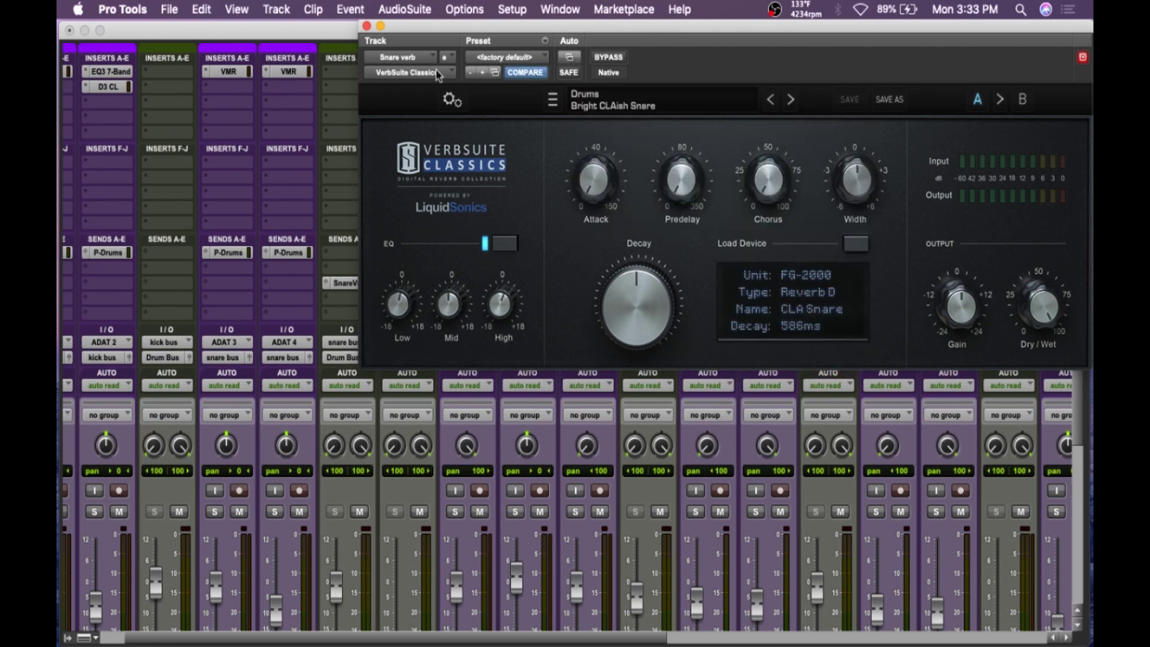
{"action": "left_click", "coordinate": [366, 27]}
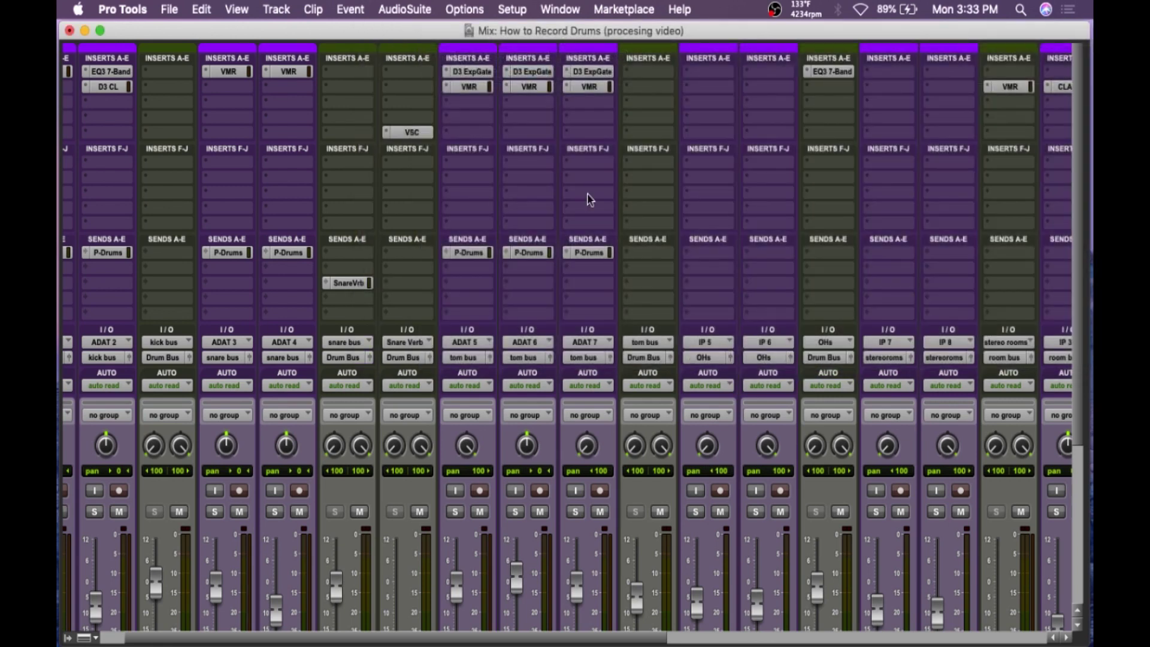
Step: Raise the Snare verb fader to -17.2 dB and toggle its mute during playback to compare the mix with and without reverb
{"action": "scroll", "coordinate": [681, 296], "scroll_direction": "down", "scroll_amount": 5}
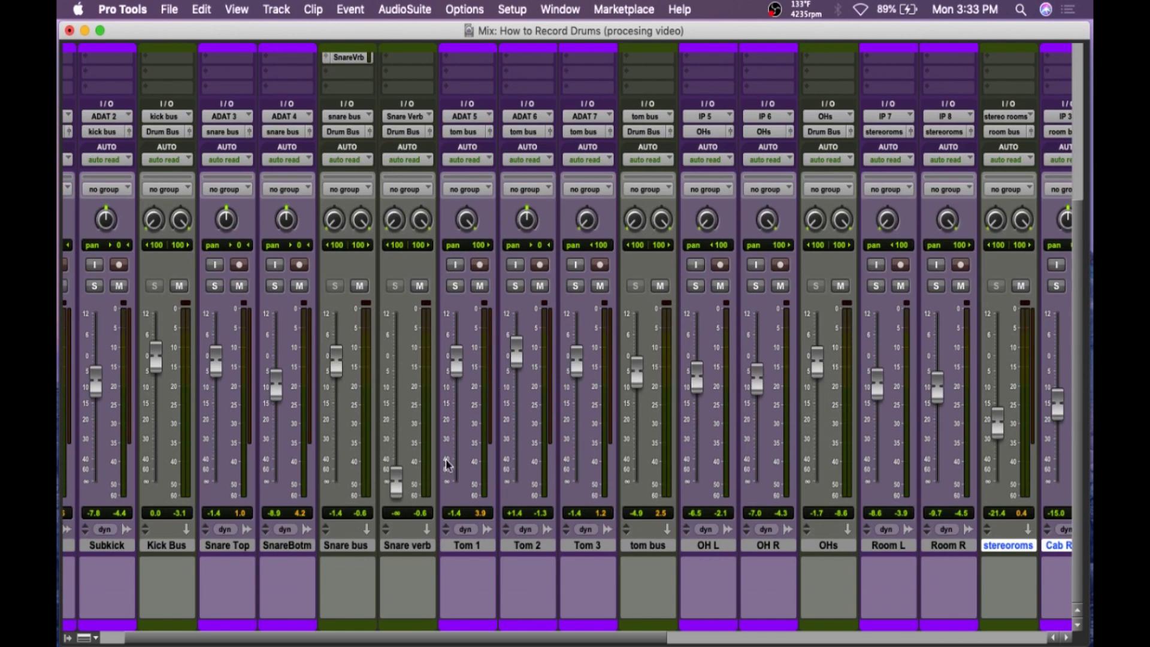
{"action": "left_click_drag", "start_coordinate": [398, 485], "coordinate": [397, 411]}
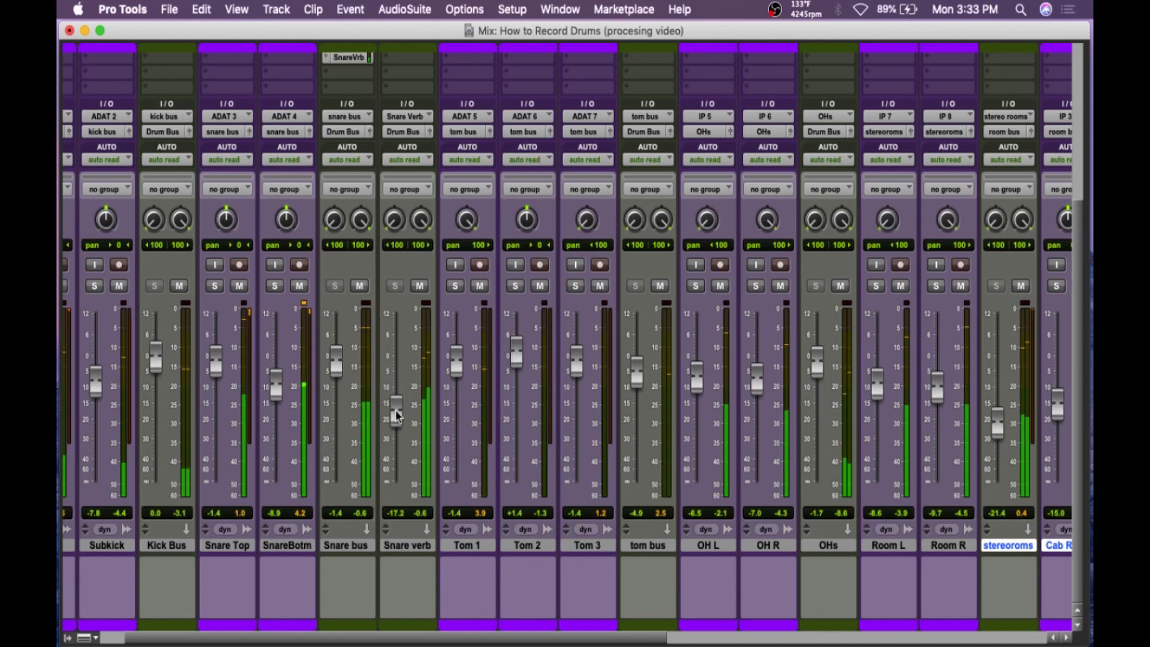
{"action": "left_click", "coordinate": [419, 286]}
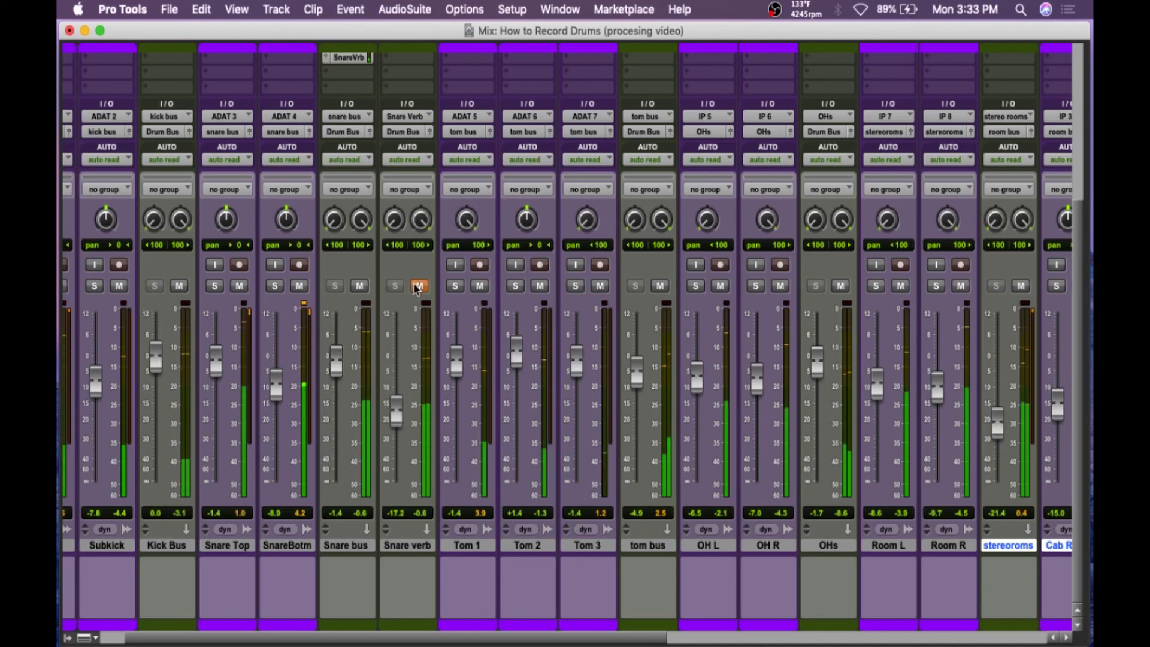
{"action": "left_click", "coordinate": [418, 286]}
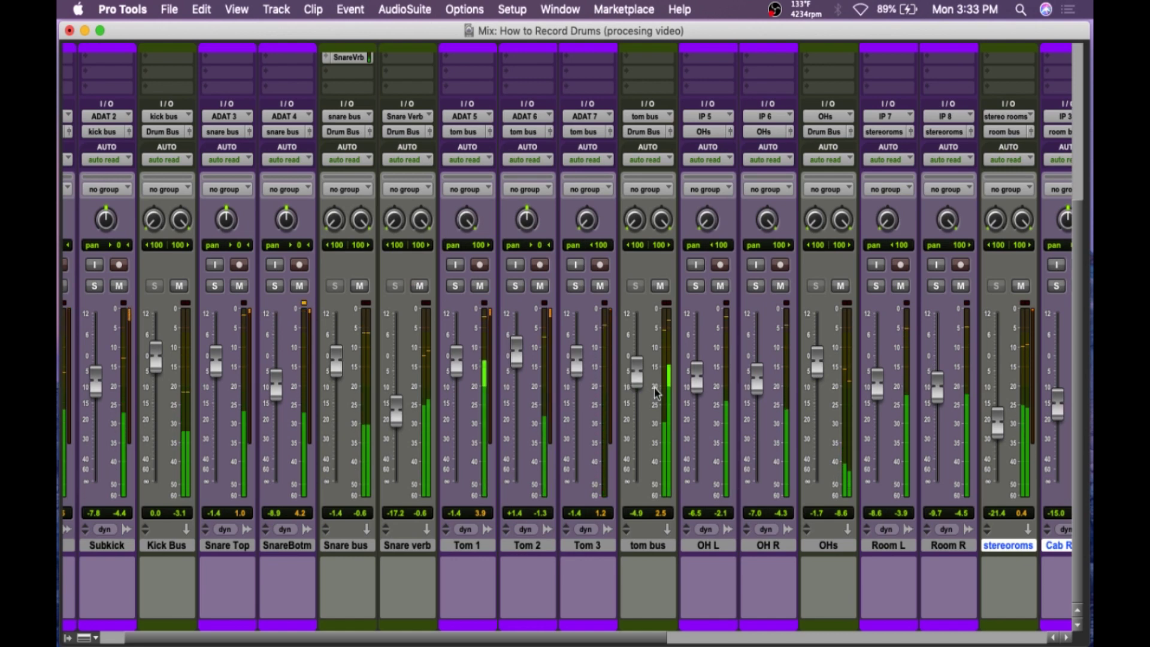
{"action": "left_click", "coordinate": [419, 287]}
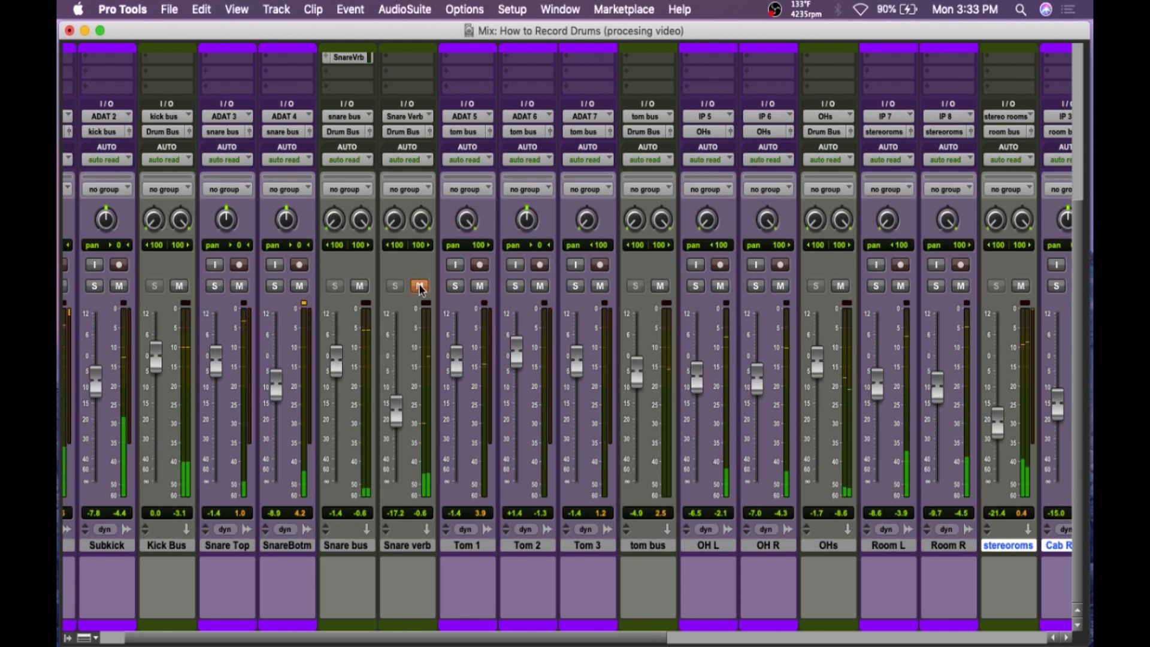
{"action": "left_click", "coordinate": [420, 287]}
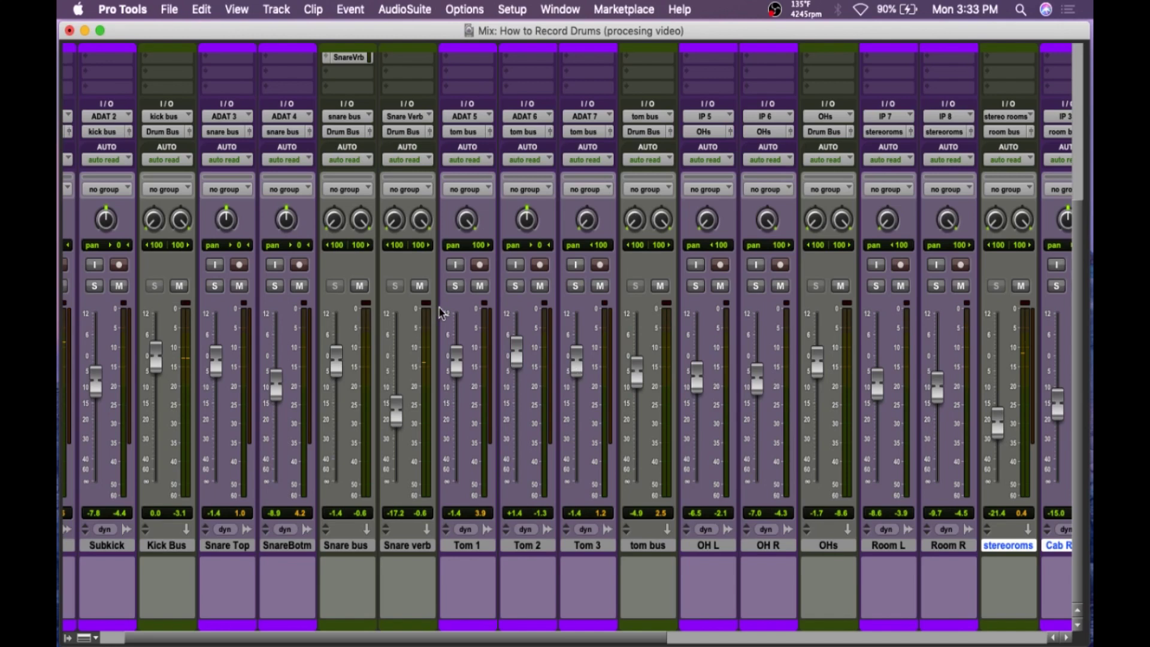
Step: Look over the drum tracks and buses across the mixer, examining their fader levels and routing from Kick to Master 1
{"action": "scroll", "coordinate": [755, 352], "scroll_direction": "right", "scroll_amount": 10}
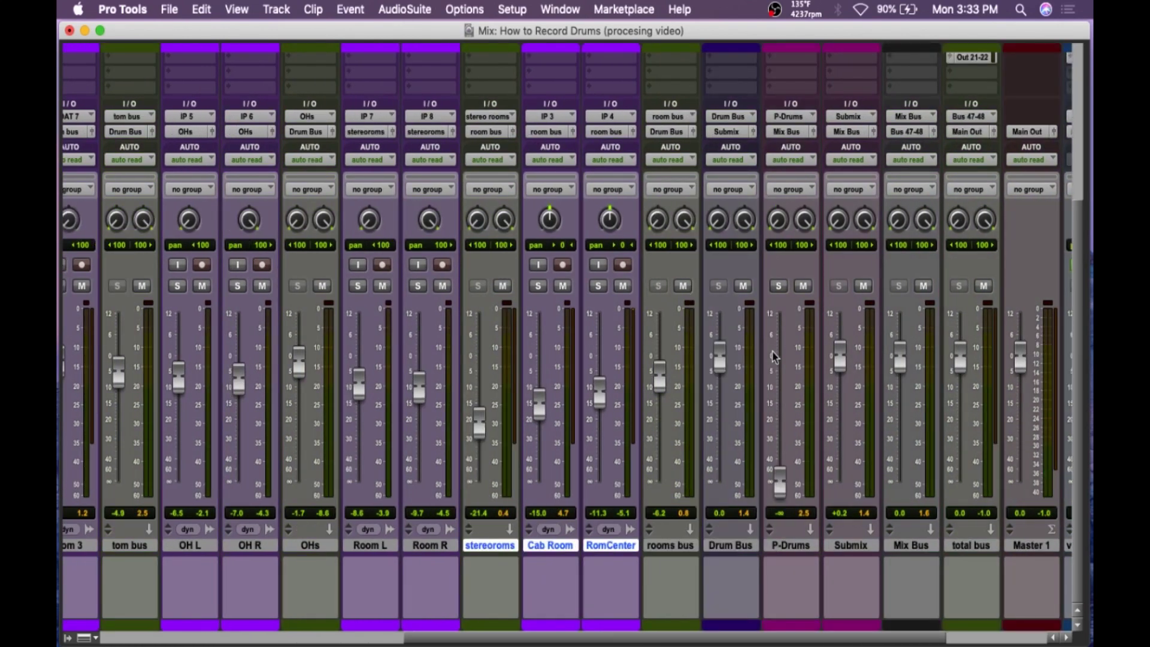
{"action": "scroll", "coordinate": [747, 358], "scroll_direction": "left", "scroll_amount": 2}
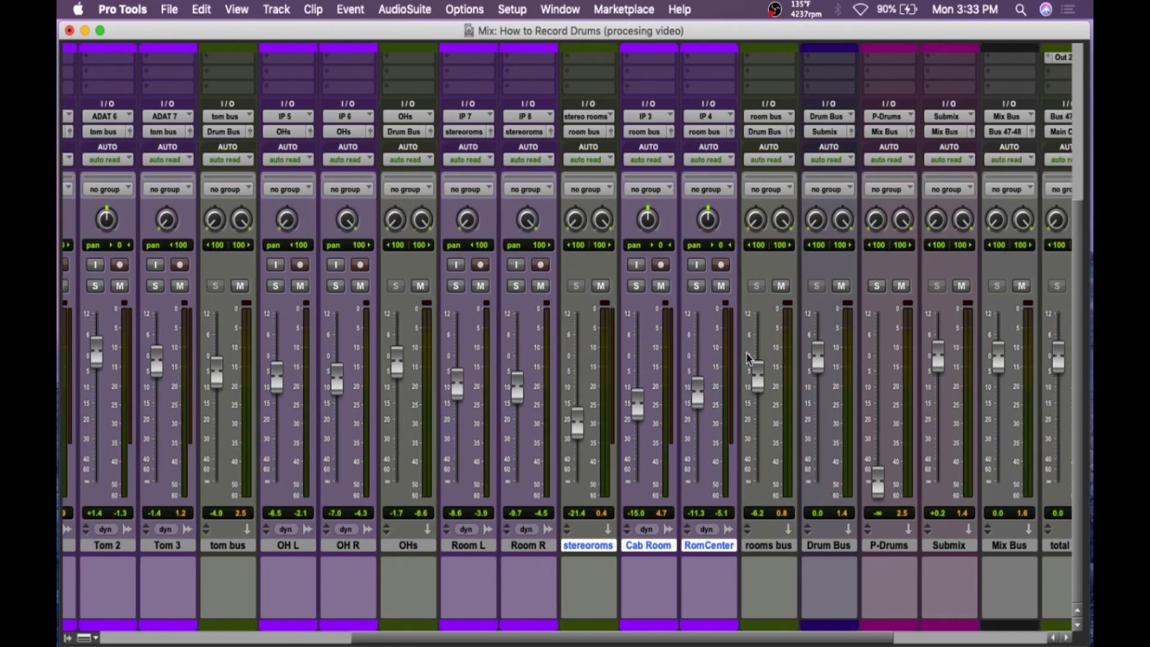
{"action": "scroll", "coordinate": [746, 357], "scroll_direction": "left", "scroll_amount": 5}
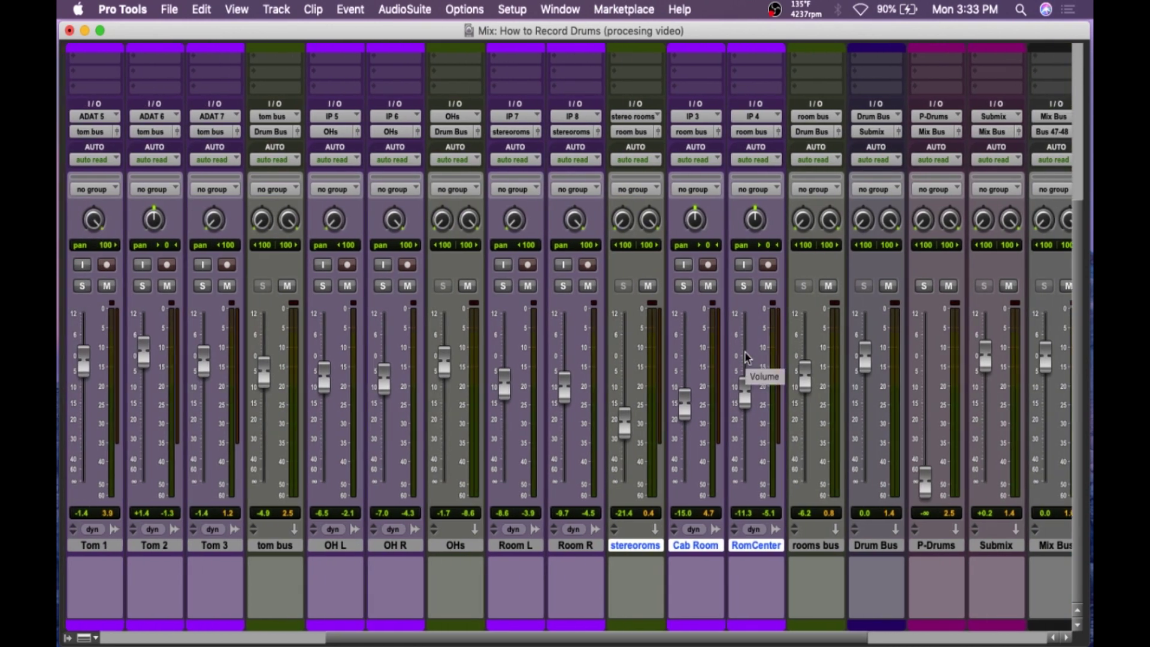
{"action": "scroll", "coordinate": [745, 357], "scroll_direction": "left", "scroll_amount": 3}
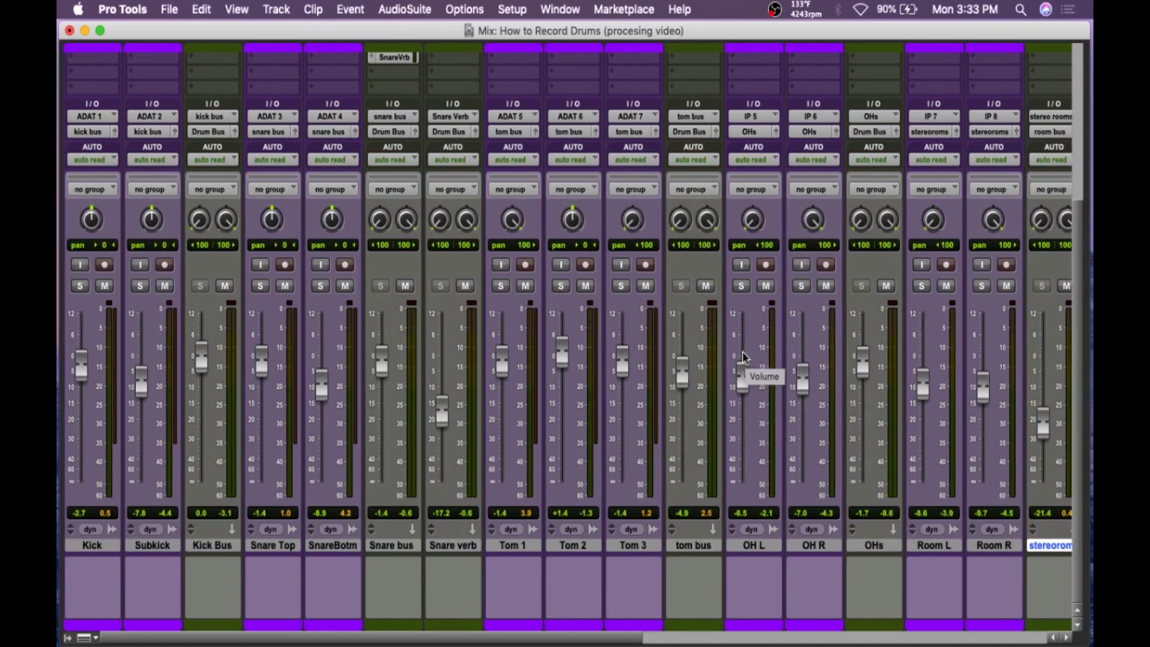
{"action": "scroll", "coordinate": [743, 357], "scroll_direction": "right", "scroll_amount": 3}
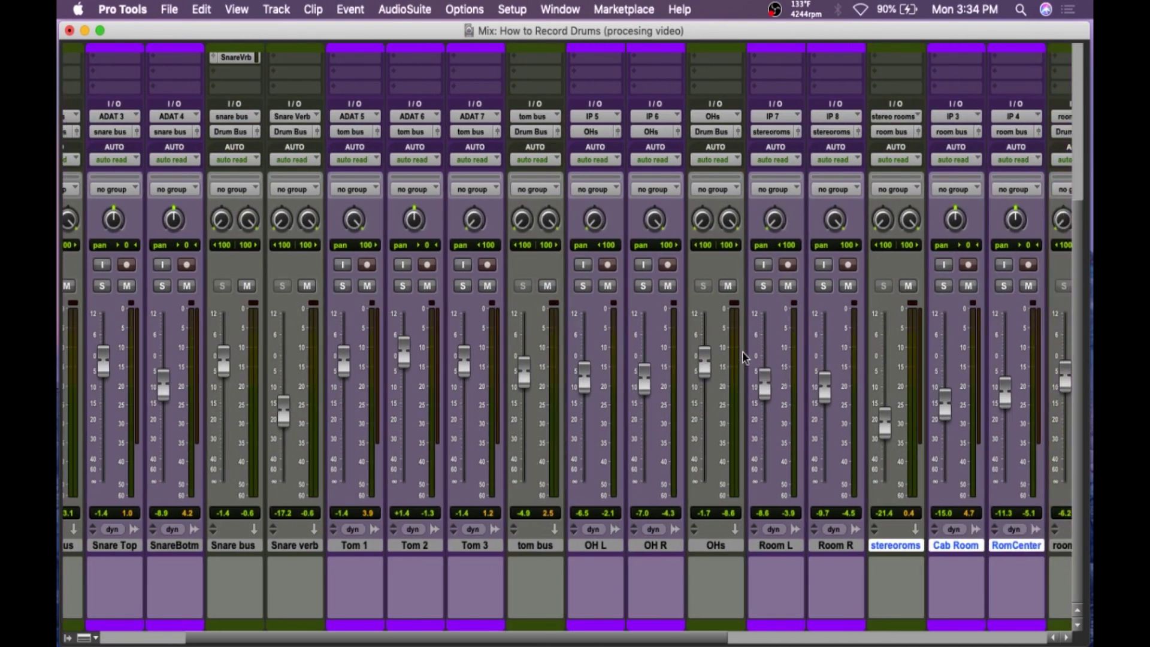
{"action": "scroll", "coordinate": [742, 353], "scroll_direction": "right", "scroll_amount": 2}
{"action": "scroll", "coordinate": [742, 354], "scroll_direction": "left", "scroll_amount": 4}
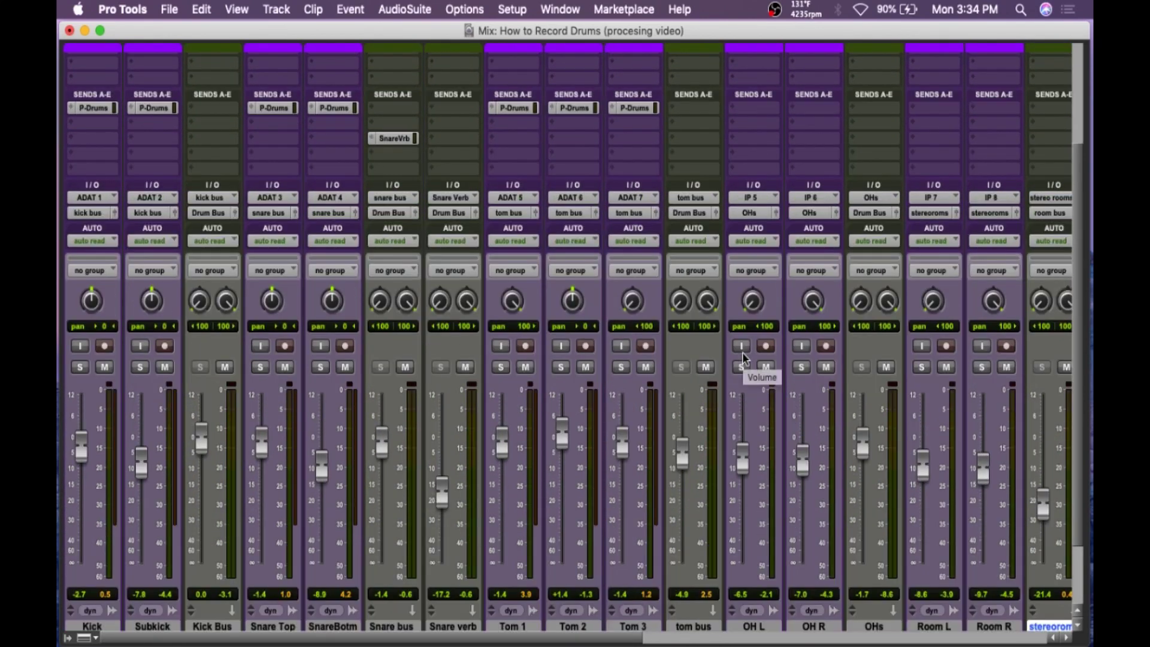
{"action": "scroll", "coordinate": [742, 353], "scroll_direction": "right", "scroll_amount": 8}
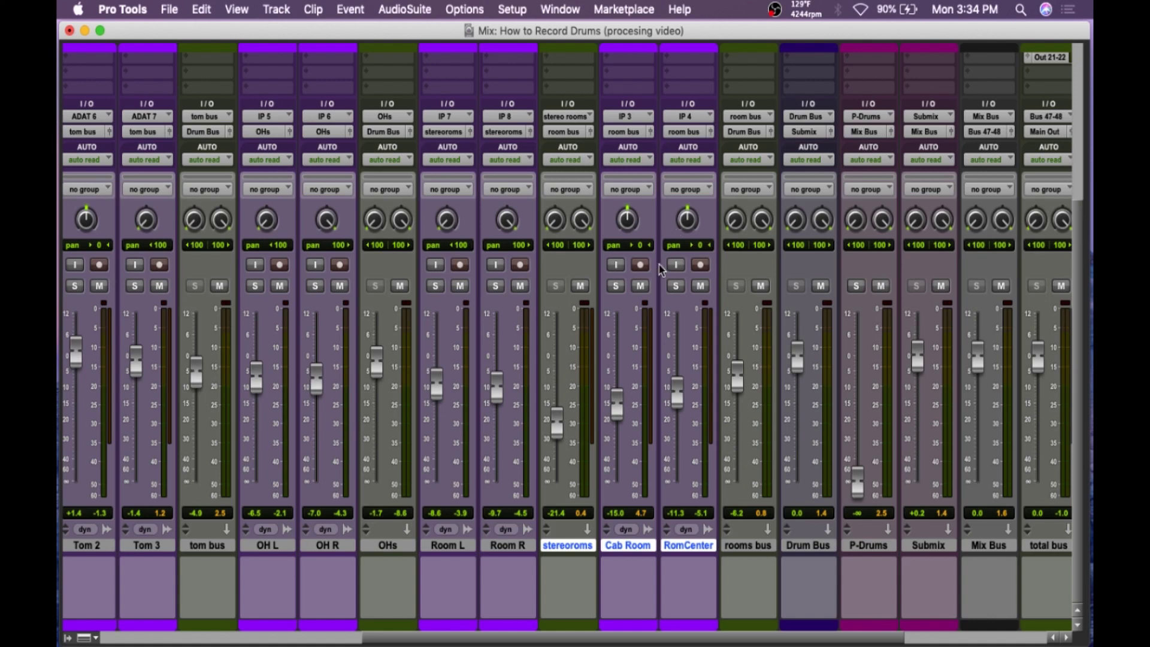
Step: Open the P-Drums send on Tom 3 to inspect its level and pan settings, and close the send window
{"action": "scroll", "coordinate": [660, 270], "scroll_direction": "up", "scroll_amount": 5}
{"action": "scroll", "coordinate": [653, 267], "scroll_direction": "left", "scroll_amount": 10}
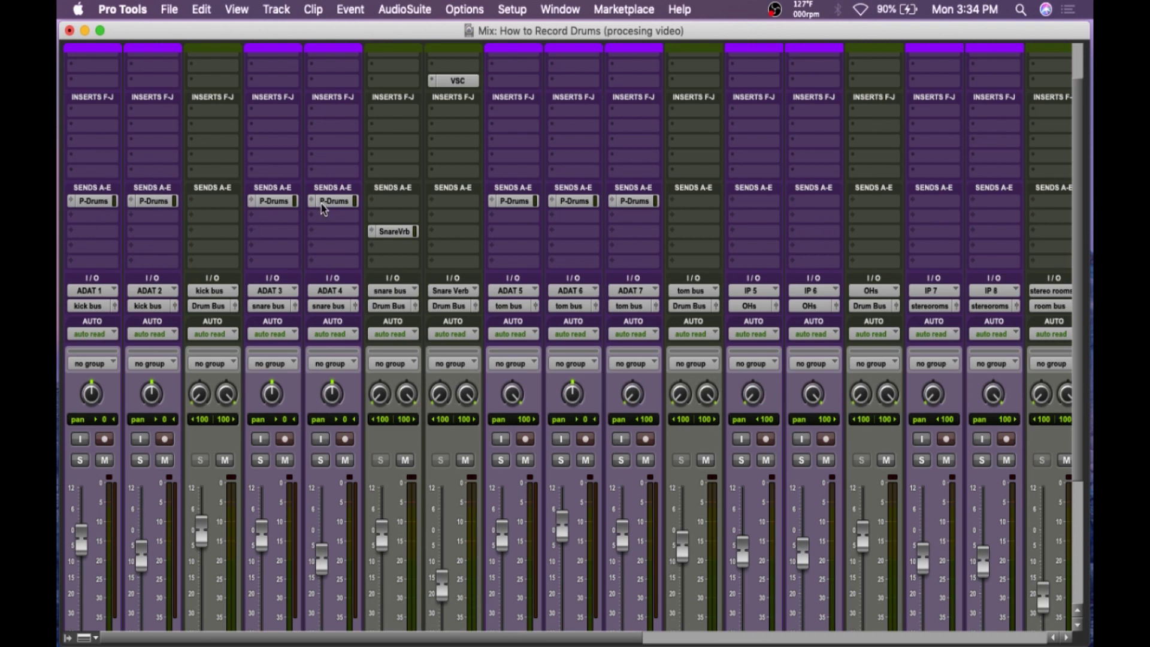
{"action": "left_click", "coordinate": [635, 201]}
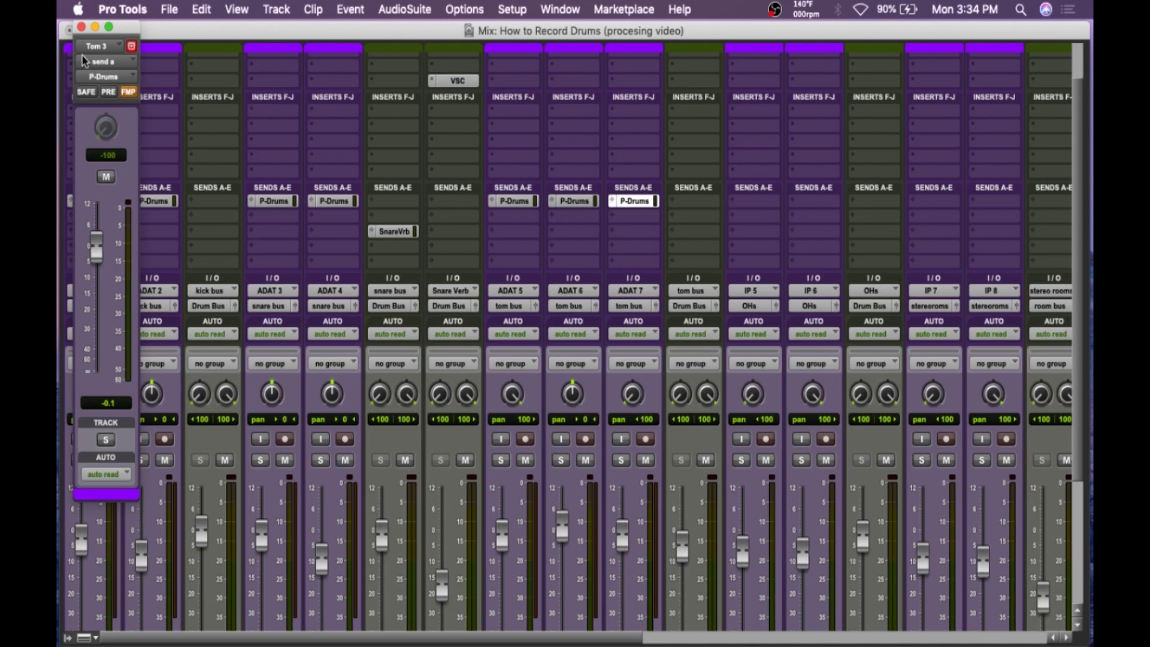
{"action": "left_click", "coordinate": [81, 27]}
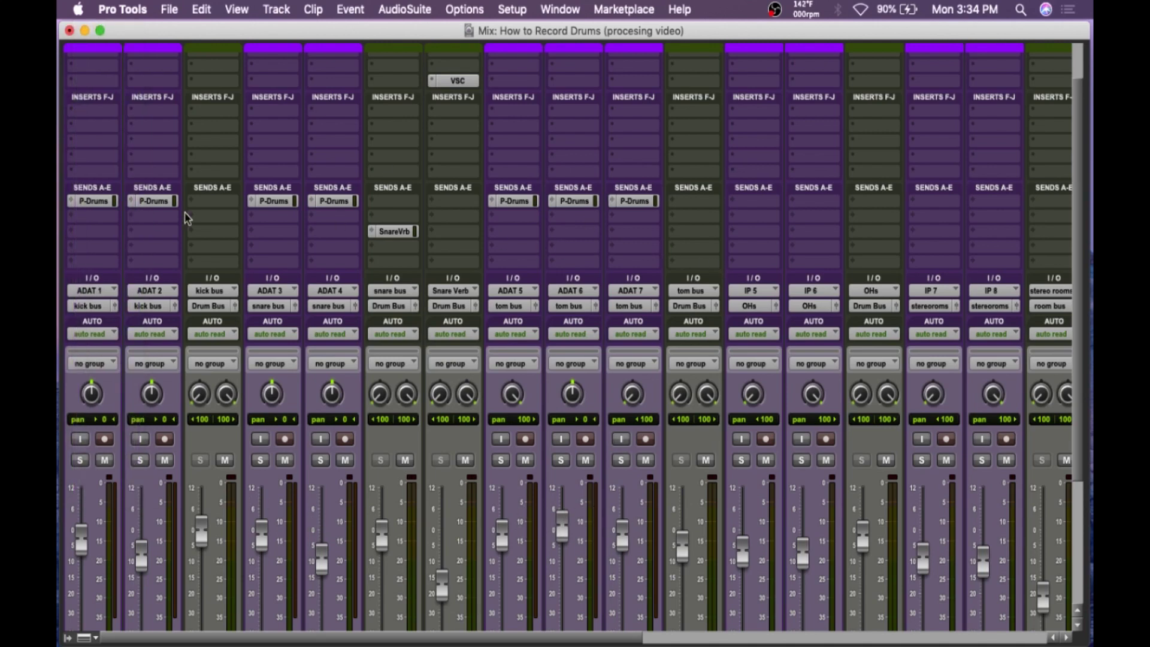
{"action": "scroll", "coordinate": [751, 268], "scroll_direction": "right", "scroll_amount": 10}
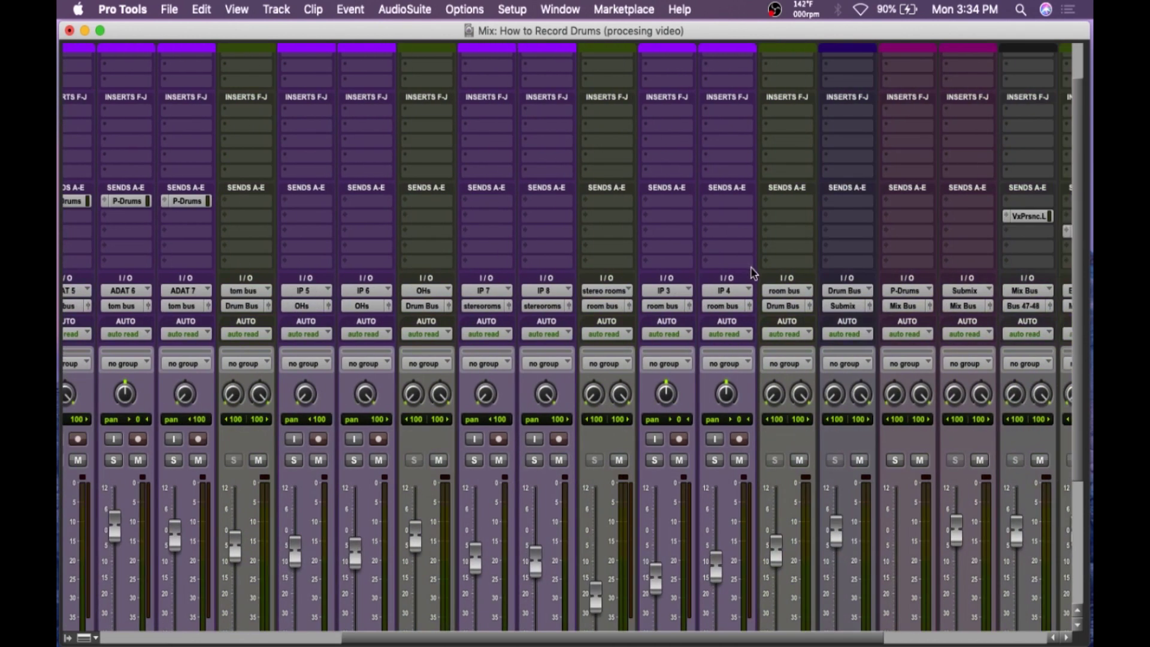
Step: Insert the stereo Virtual Mix Rack dynamics plug-in in the first insert slot of the P-Drums bus
{"action": "scroll", "coordinate": [750, 267], "scroll_direction": "right", "scroll_amount": 2}
{"action": "scroll", "coordinate": [746, 264], "scroll_direction": "up", "scroll_amount": 3}
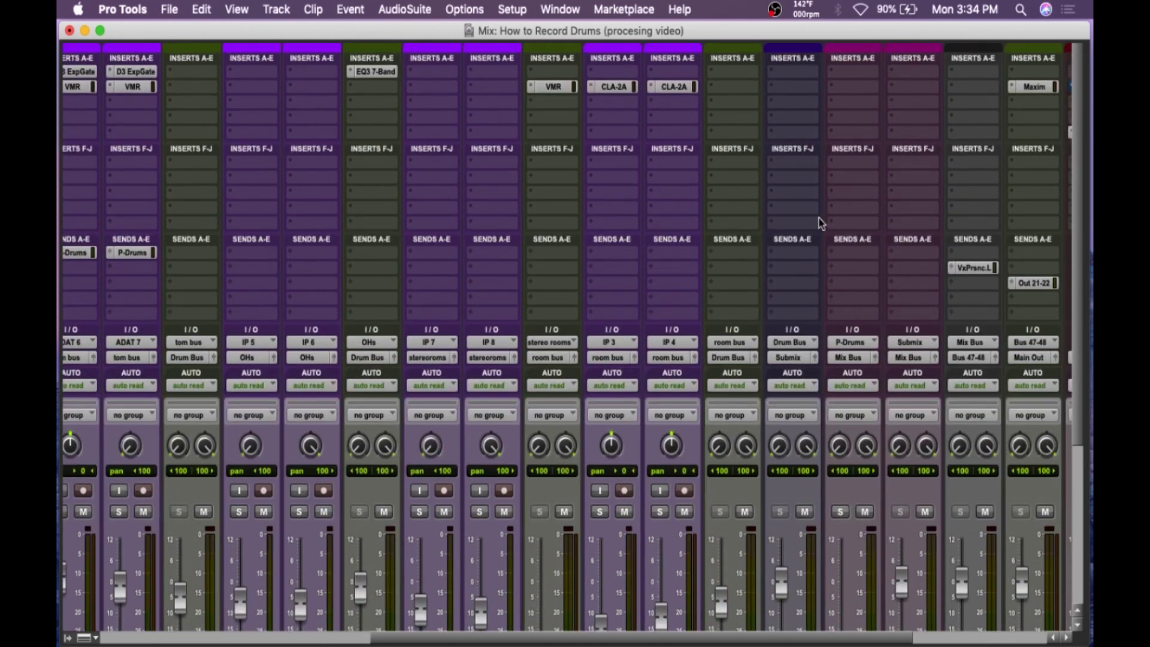
{"action": "left_click", "coordinate": [854, 72]}
{"action": "mouse_move", "coordinate": [934, 106]}
{"action": "mouse_move", "coordinate": [1001, 119]}
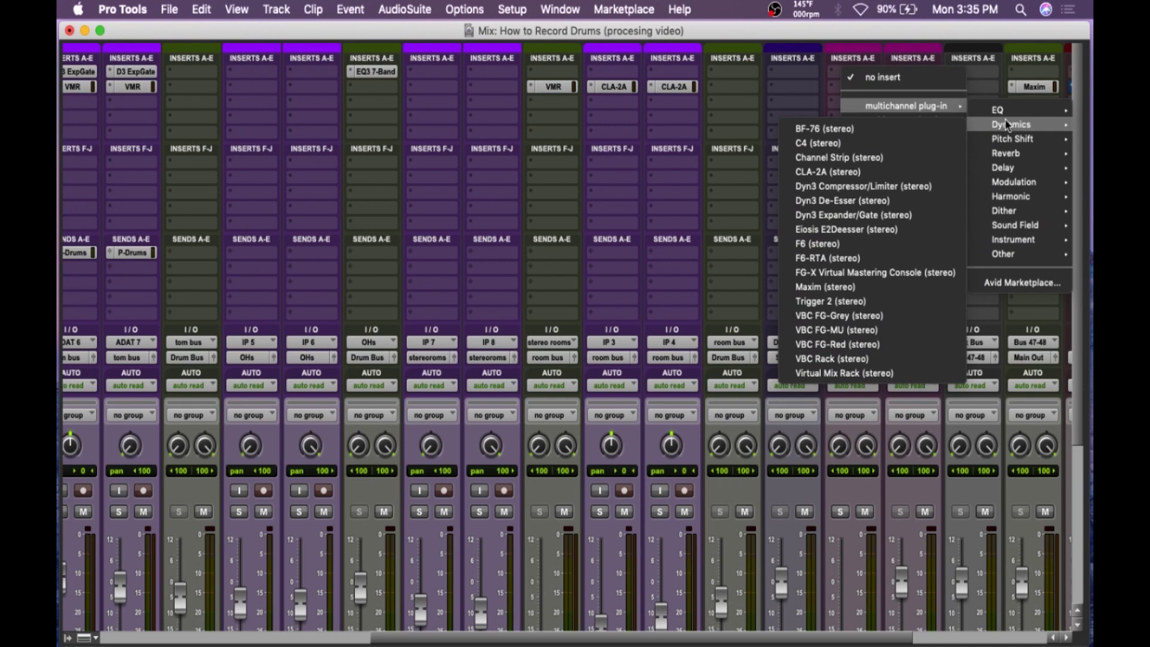
{"action": "left_click", "coordinate": [897, 376]}
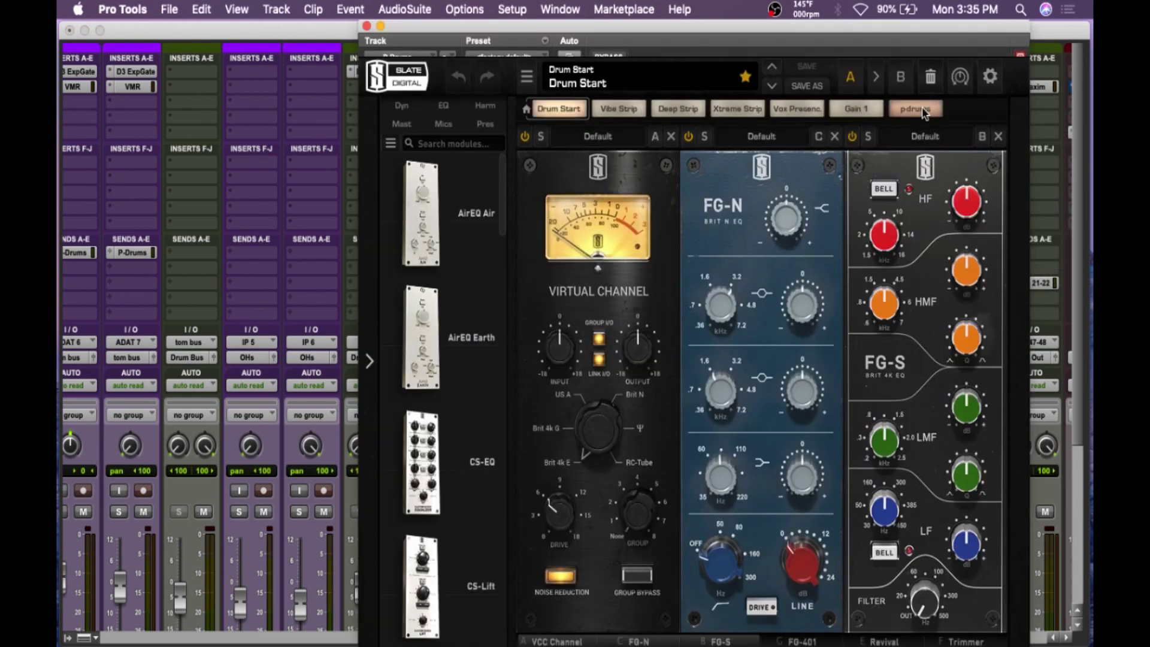
Step: Load the p-drums preset in the Virtual Mix Rack, check the FG-Stress attack and release settings, and close the plug-in window
{"action": "left_click", "coordinate": [916, 109]}
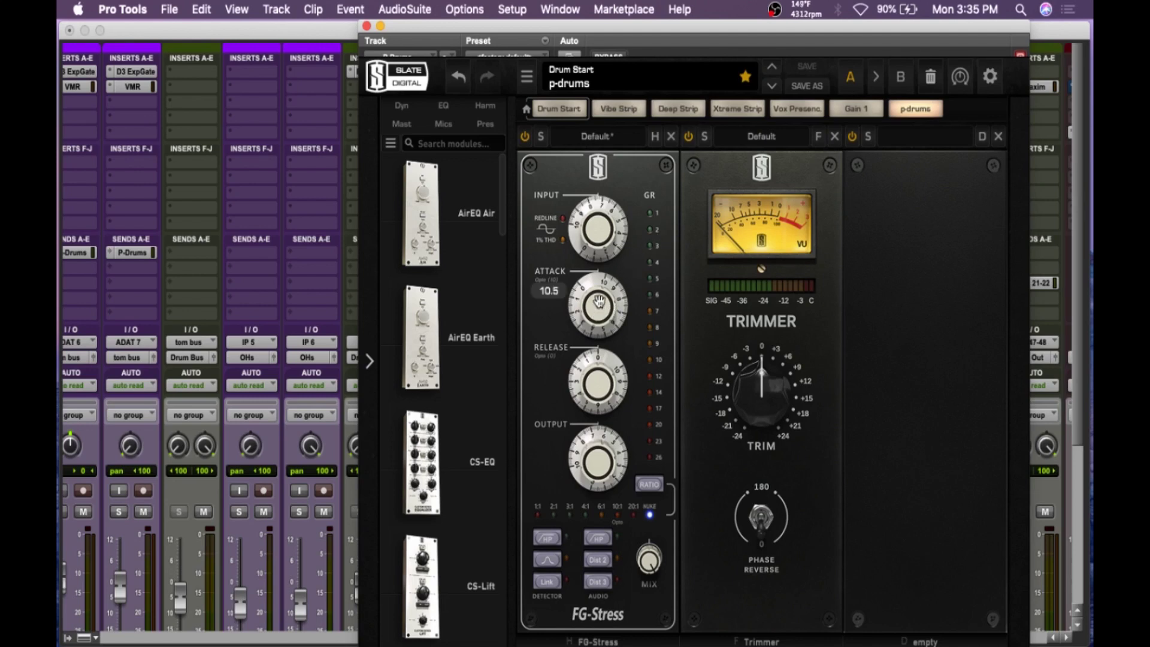
{"action": "mouse_move", "coordinate": [599, 302]}
{"action": "mouse_move", "coordinate": [599, 302]}
{"action": "left_mouse_down"}
{"action": "mouse_move", "coordinate": [596, 316]}
{"action": "mouse_move", "coordinate": [599, 302]}
{"action": "left_mouse_up"}
{"action": "mouse_move", "coordinate": [595, 383]}
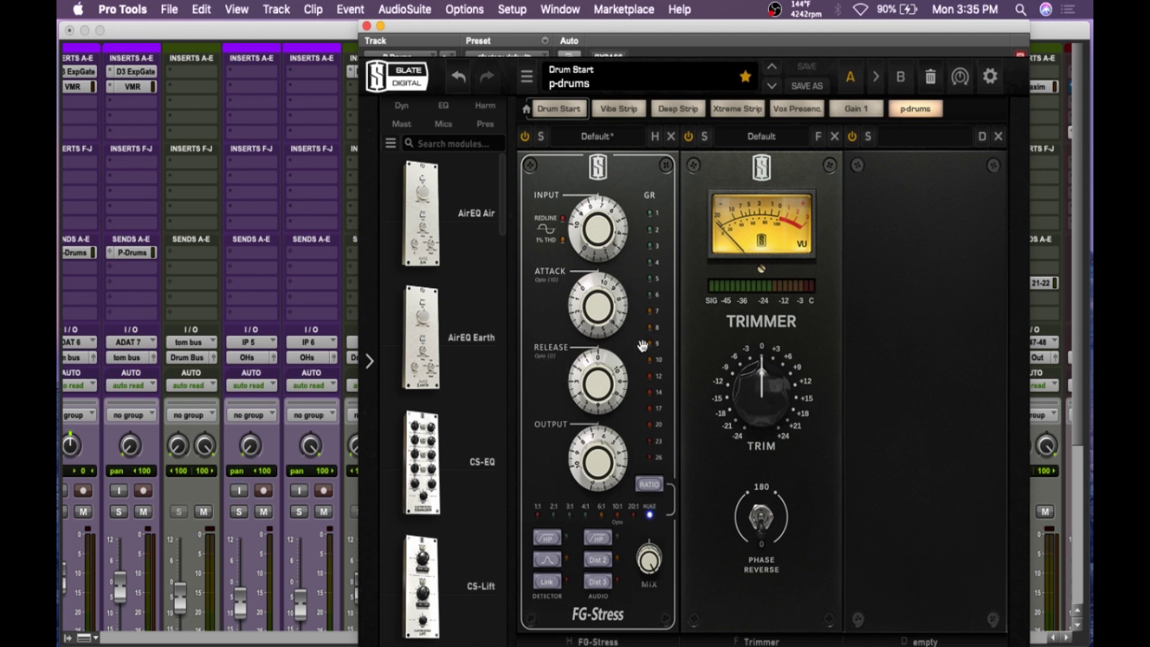
{"action": "left_click", "coordinate": [366, 25]}
Step: Raise the P-Drums fader to -16.6 dB and toggle its mute during playback to compare the mix with and without parallel compression
{"action": "scroll", "coordinate": [800, 272], "scroll_direction": "down", "scroll_amount": 10}
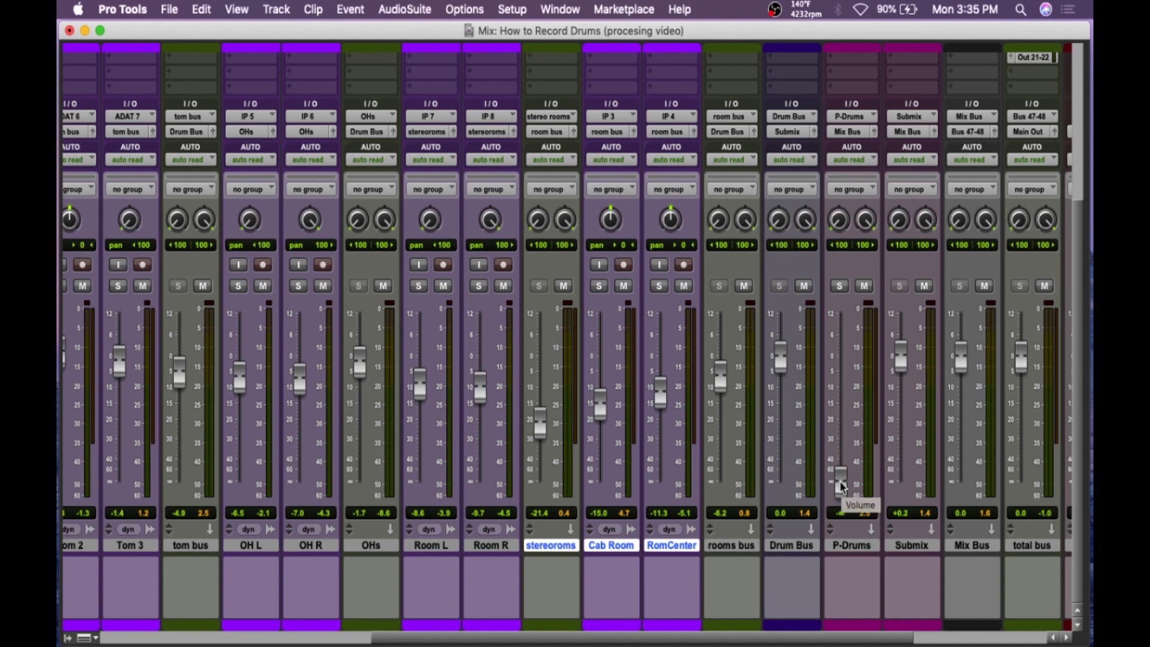
{"action": "left_click_drag", "start_coordinate": [841, 486], "coordinate": [837, 416]}
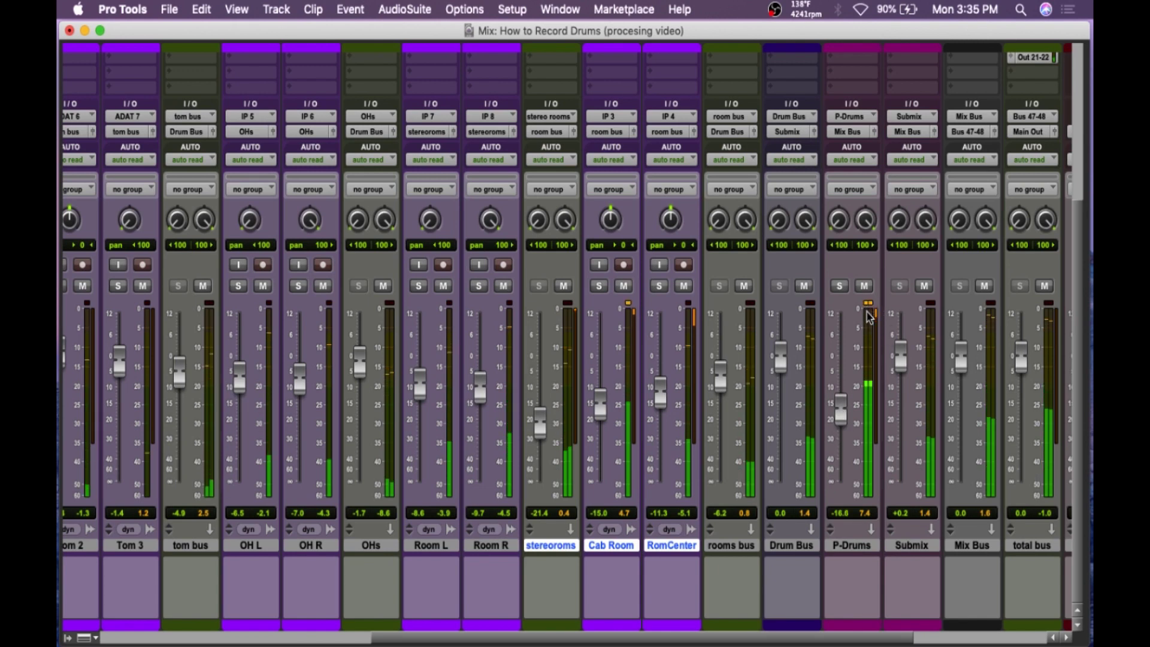
{"action": "key", "text": "space"}
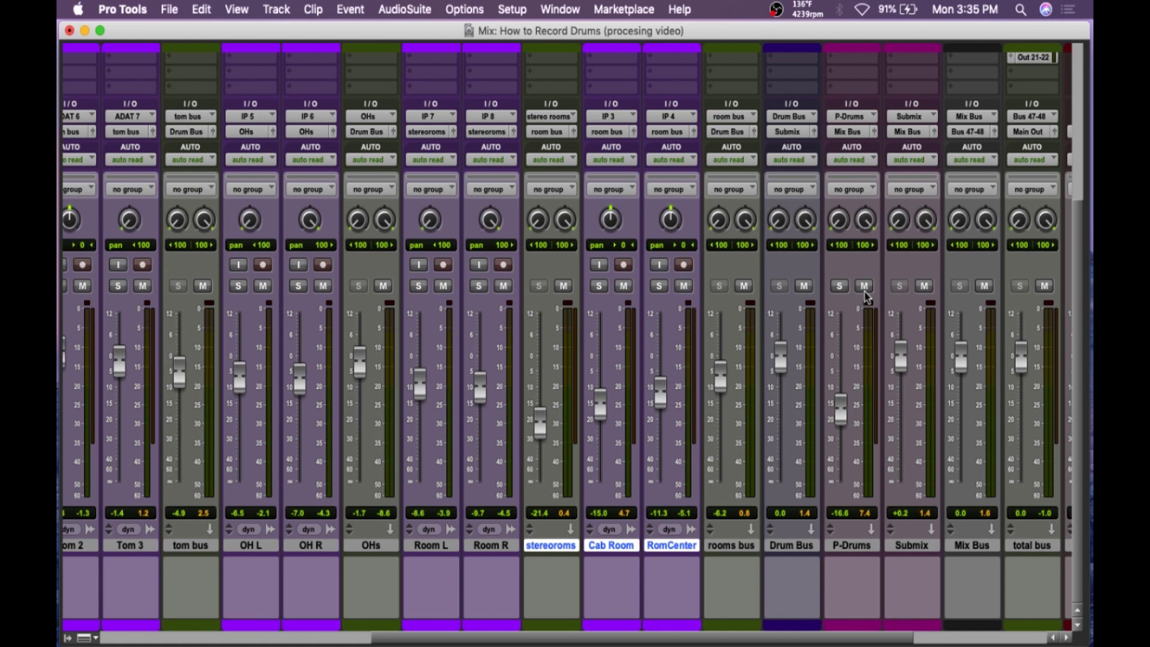
{"action": "key", "text": "space"}
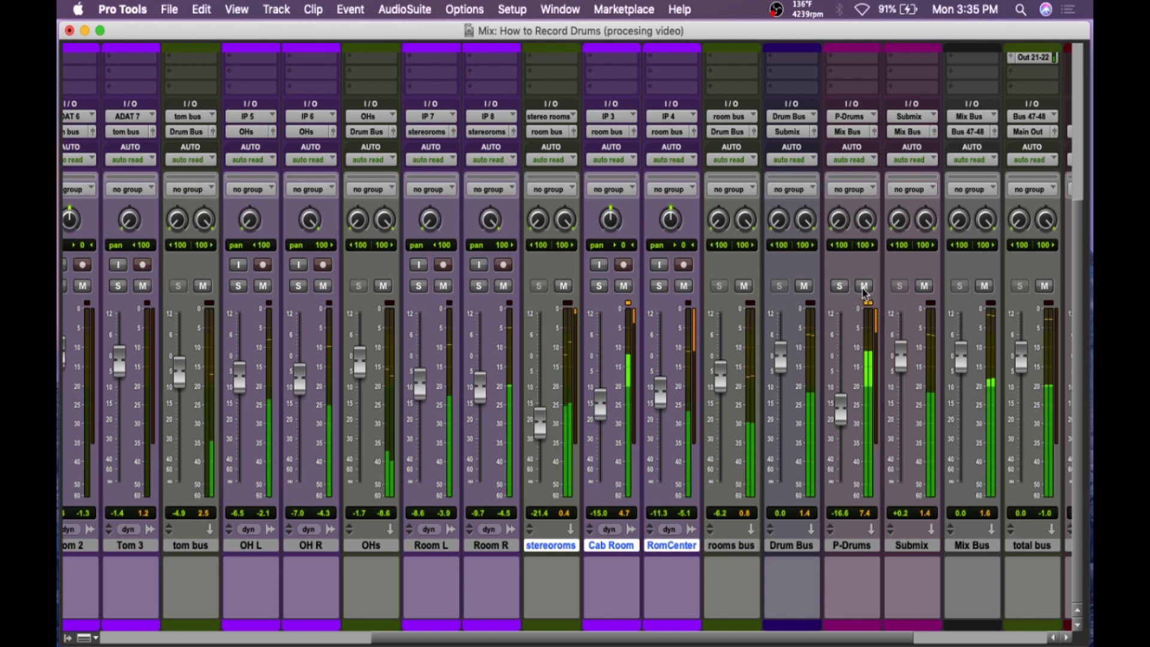
{"action": "left_click", "coordinate": [864, 286]}
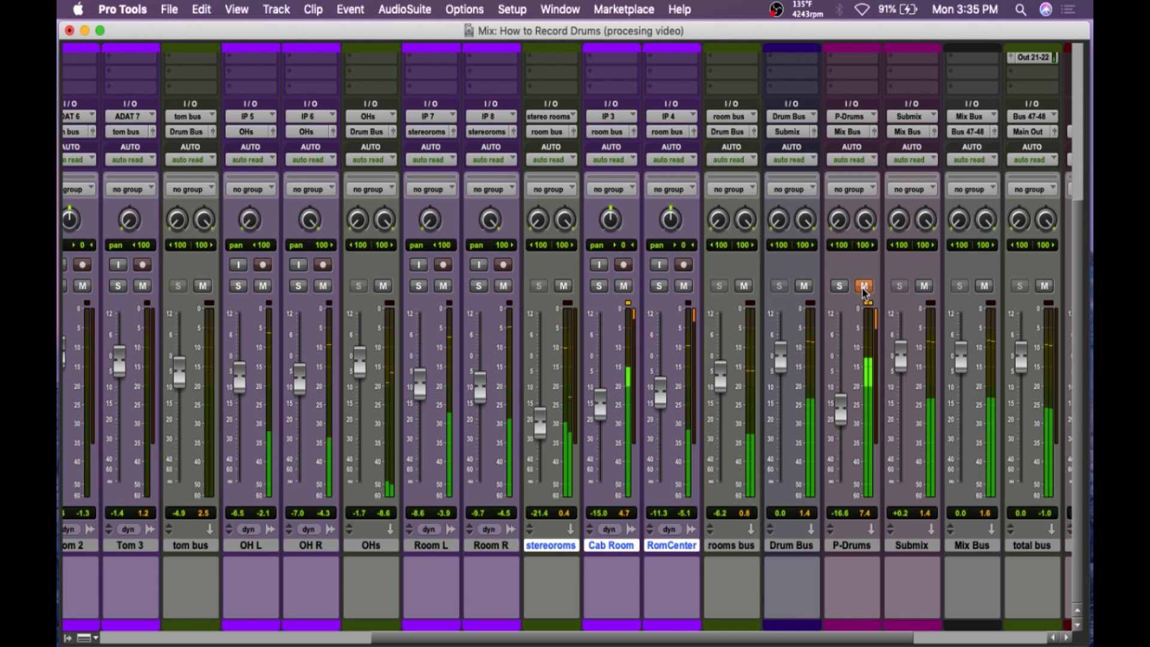
{"action": "left_click", "coordinate": [864, 286]}
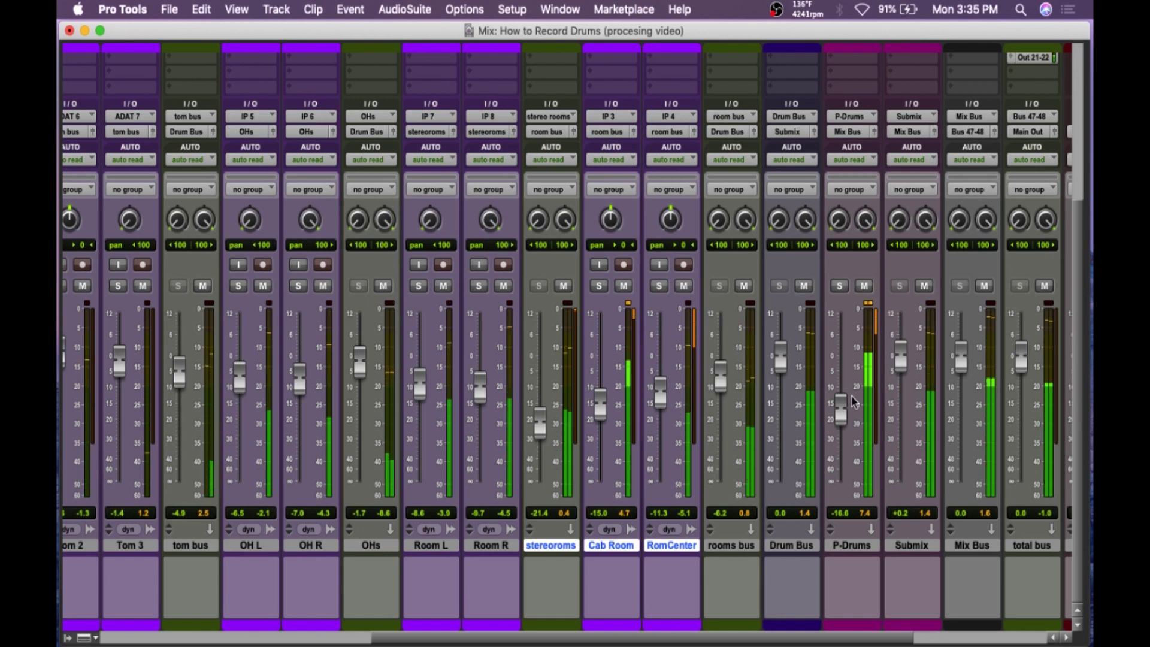
Step: Lower the P-Drums fader to -23.1 dB and compare the playback again with the bus muted and unmuted
{"action": "left_click_drag", "start_coordinate": [855, 401], "coordinate": [854, 419]}
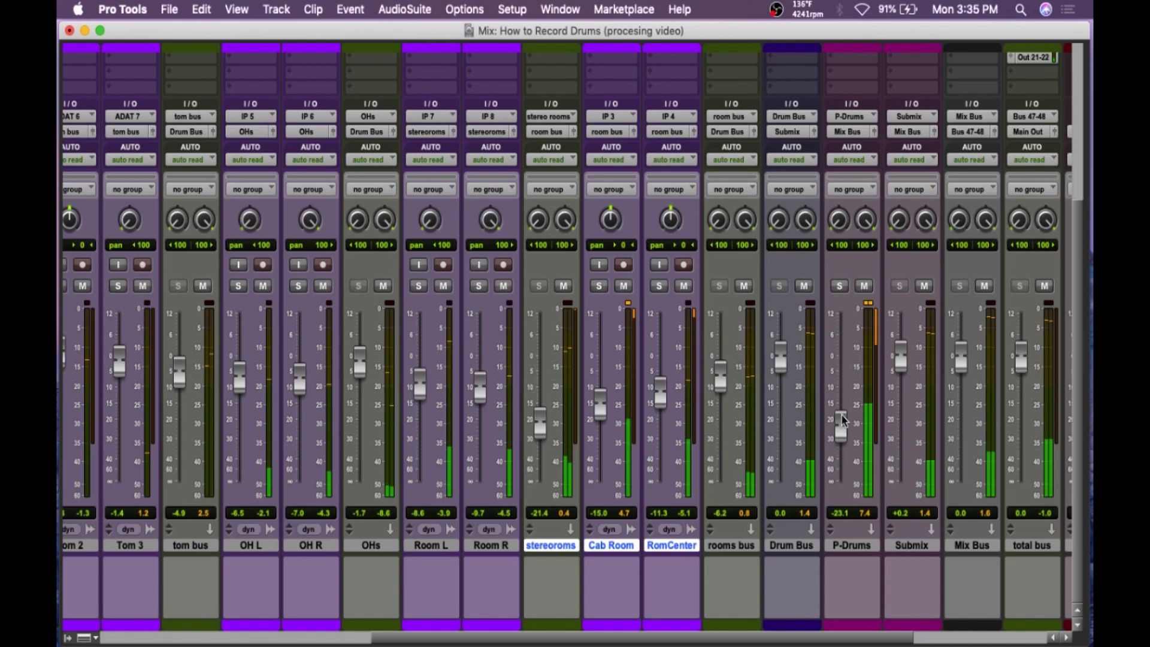
{"action": "left_click", "coordinate": [864, 286]}
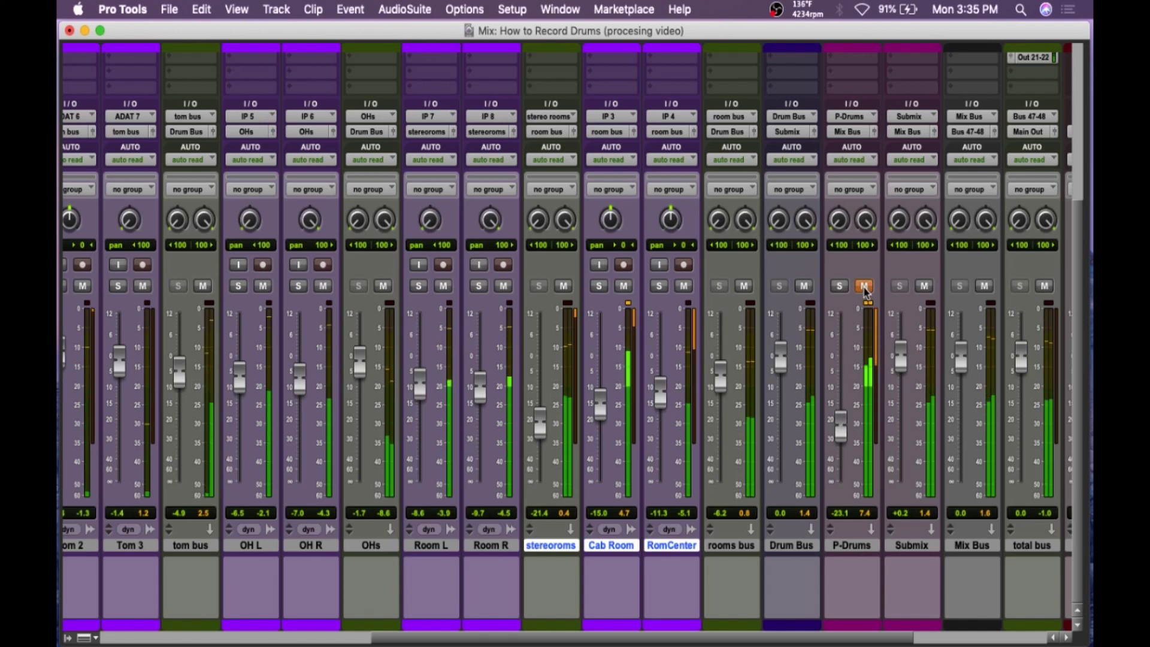
{"action": "left_click", "coordinate": [864, 286]}
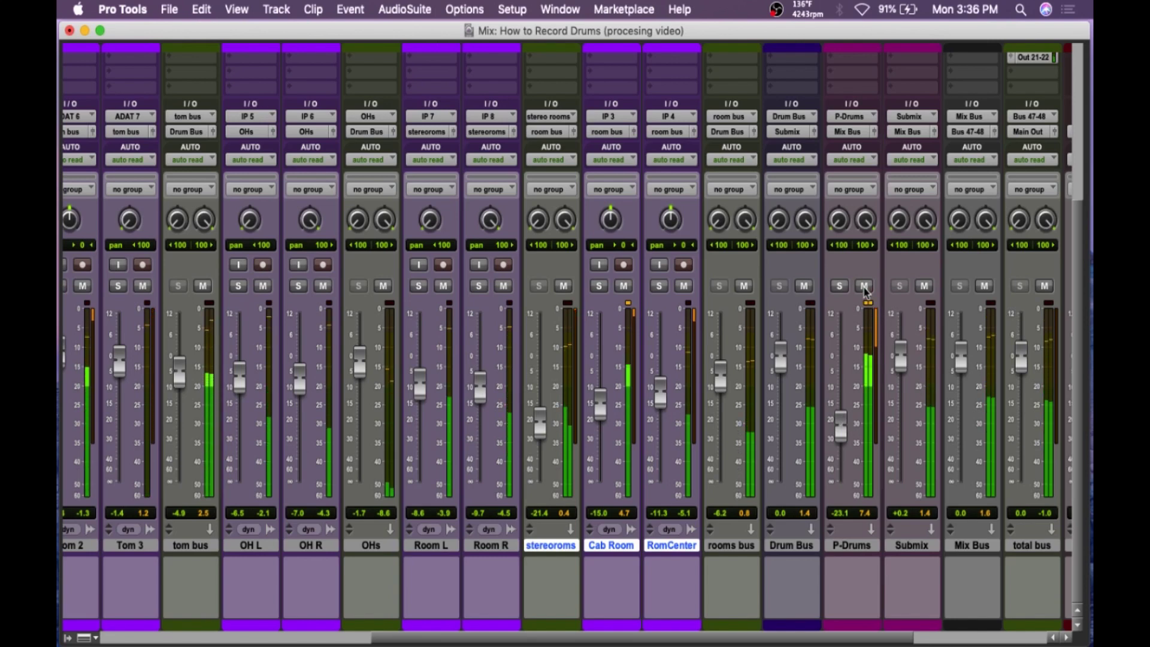
{"action": "left_click", "coordinate": [864, 286]}
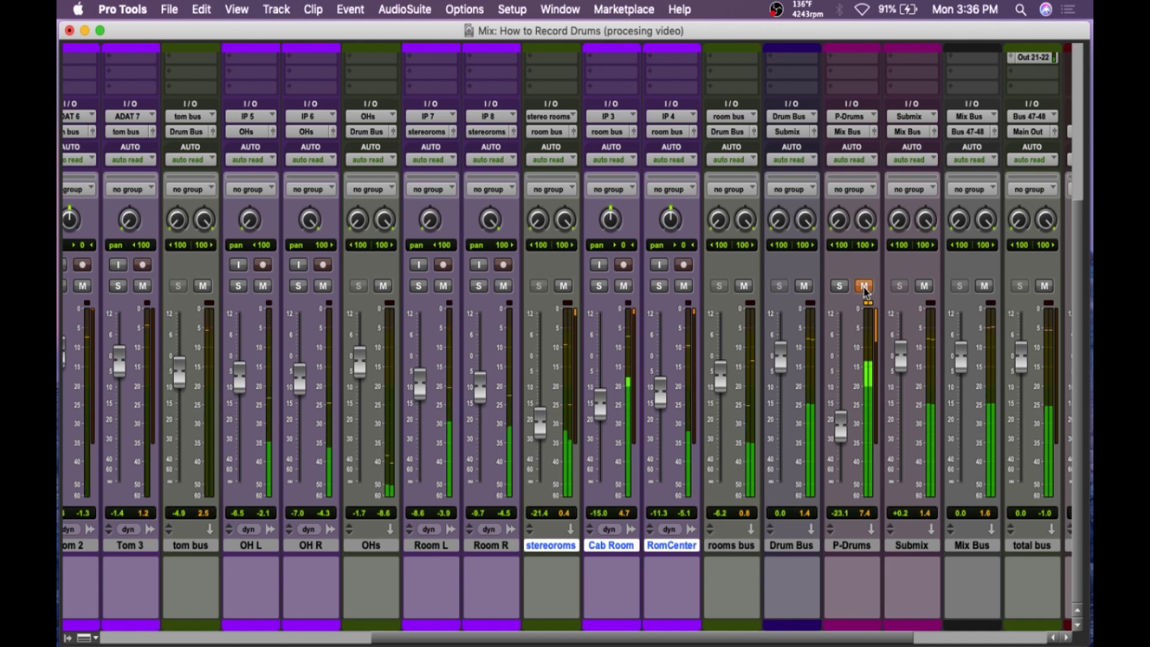
{"action": "left_click", "coordinate": [864, 286]}
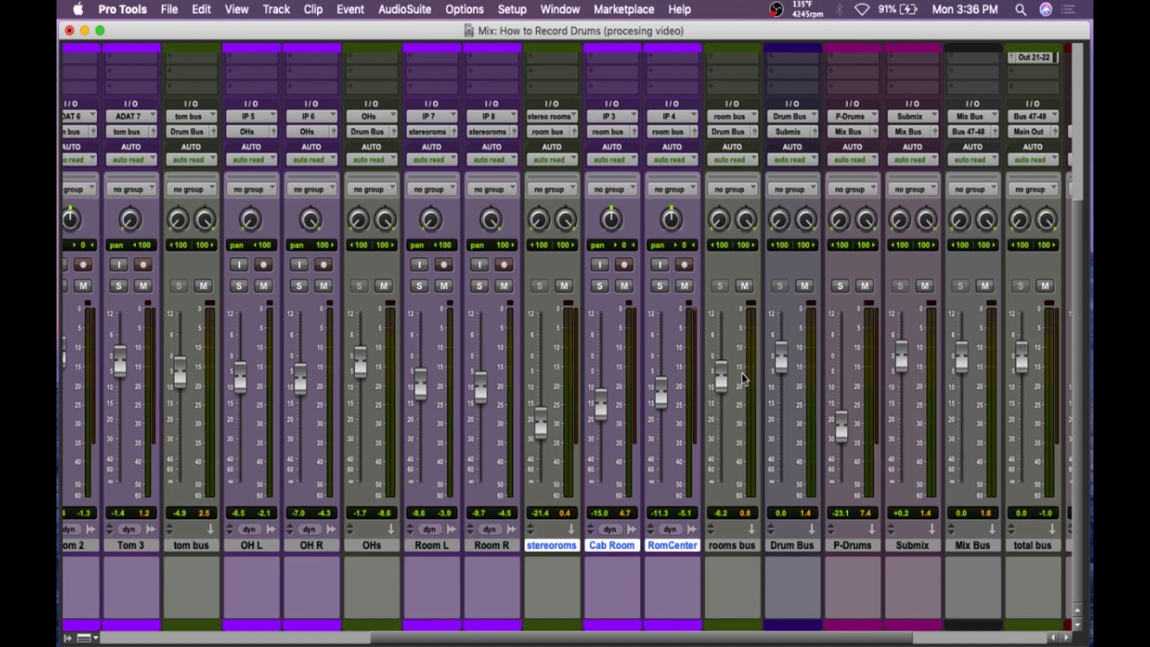
Step: Open the VMR plug-in on the Kick track and bring the Virtual Channel and FG-N modules into view
{"action": "scroll", "coordinate": [763, 382], "scroll_direction": "left", "scroll_amount": 10}
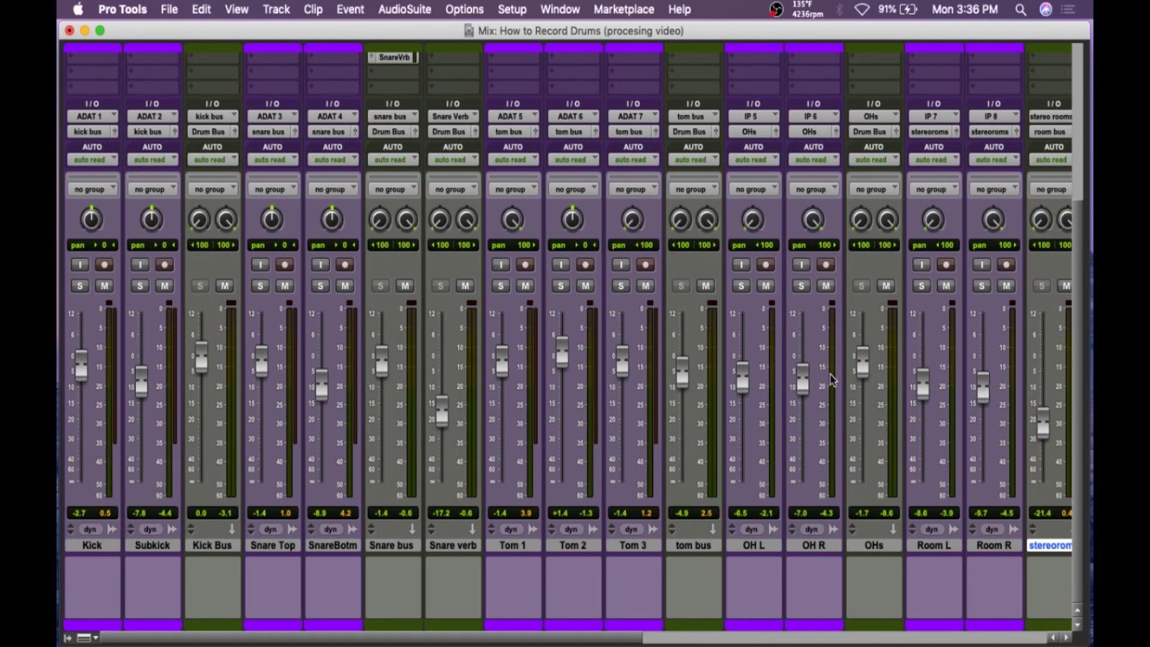
{"action": "scroll", "coordinate": [831, 377], "scroll_direction": "right", "scroll_amount": 2}
{"action": "scroll", "coordinate": [830, 377], "scroll_direction": "left", "scroll_amount": 2}
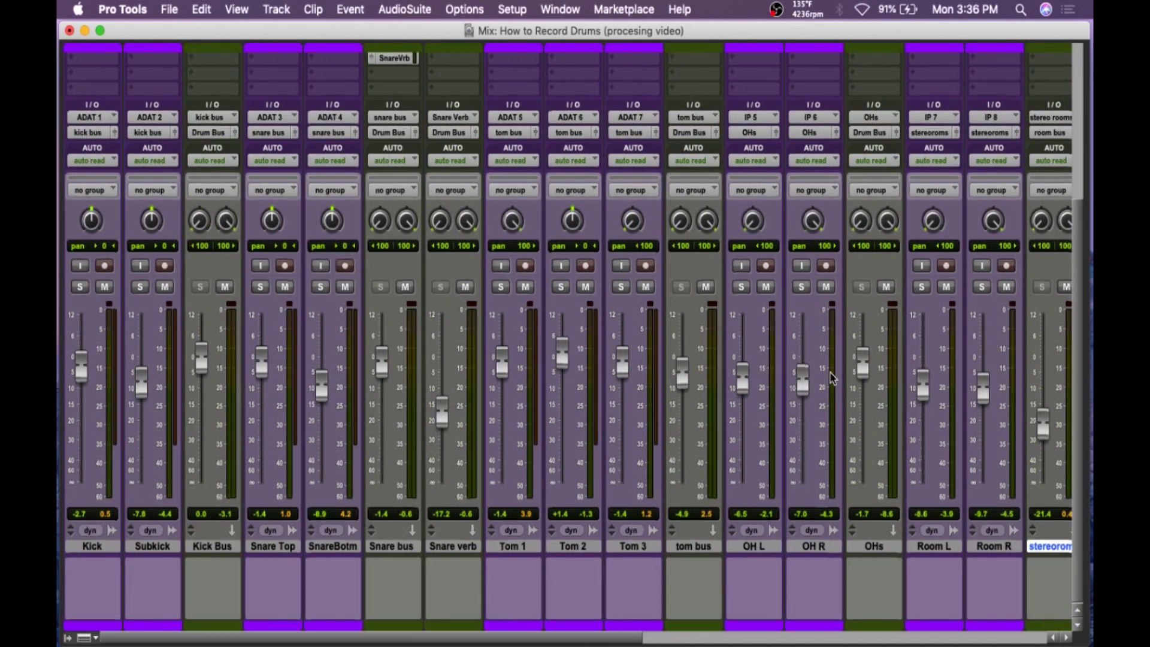
{"action": "scroll", "coordinate": [802, 374], "scroll_direction": "up", "scroll_amount": 5}
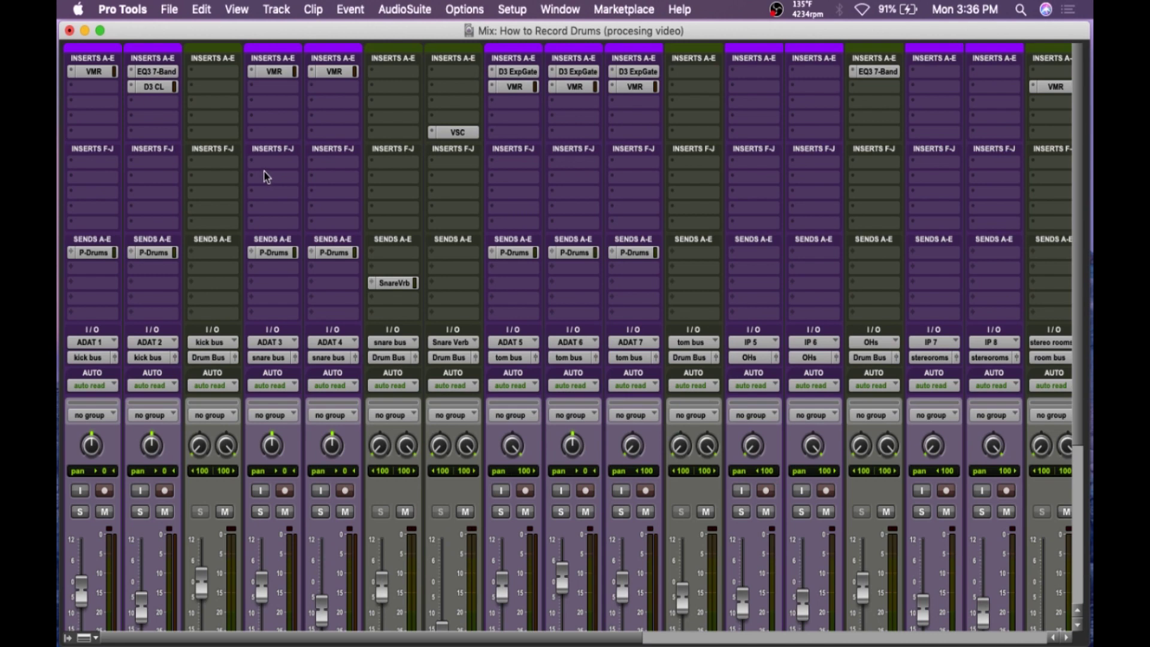
{"action": "scroll", "coordinate": [179, 197], "scroll_direction": "down", "scroll_amount": 5}
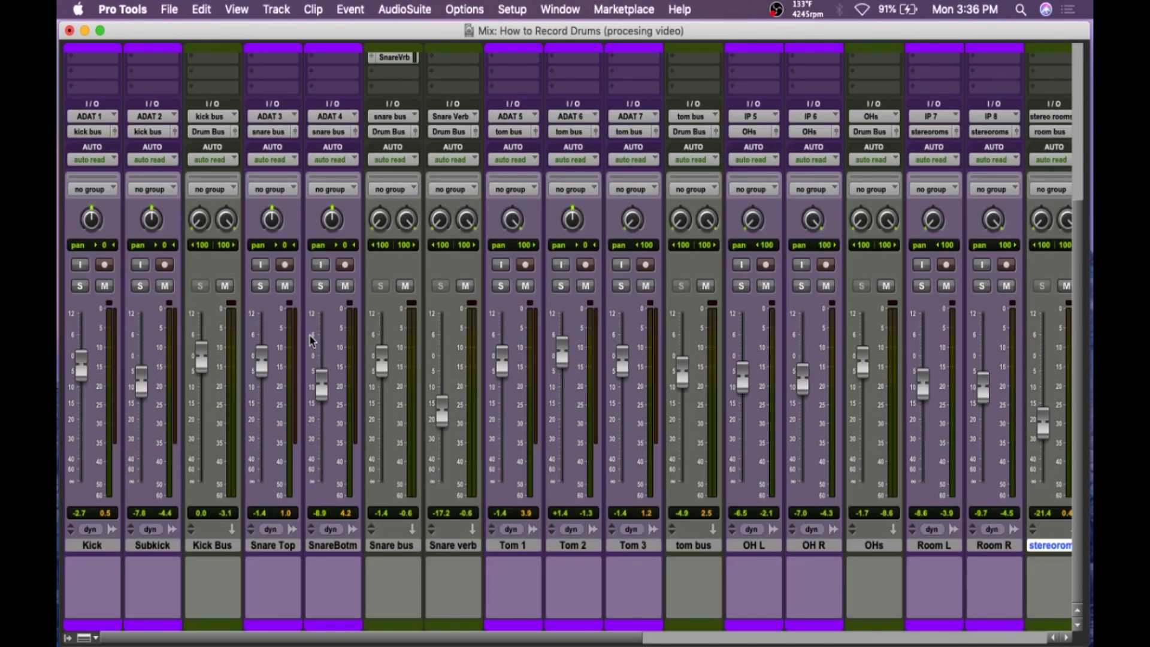
{"action": "scroll", "coordinate": [174, 309], "scroll_direction": "up", "scroll_amount": 5}
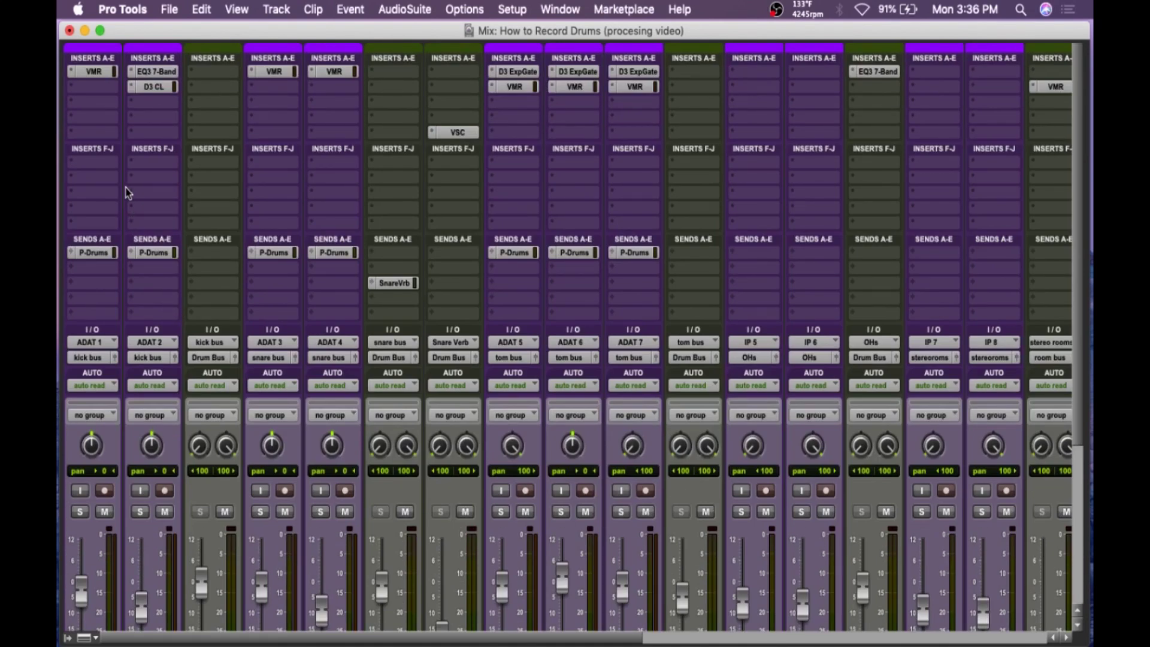
{"action": "left_click", "coordinate": [94, 71]}
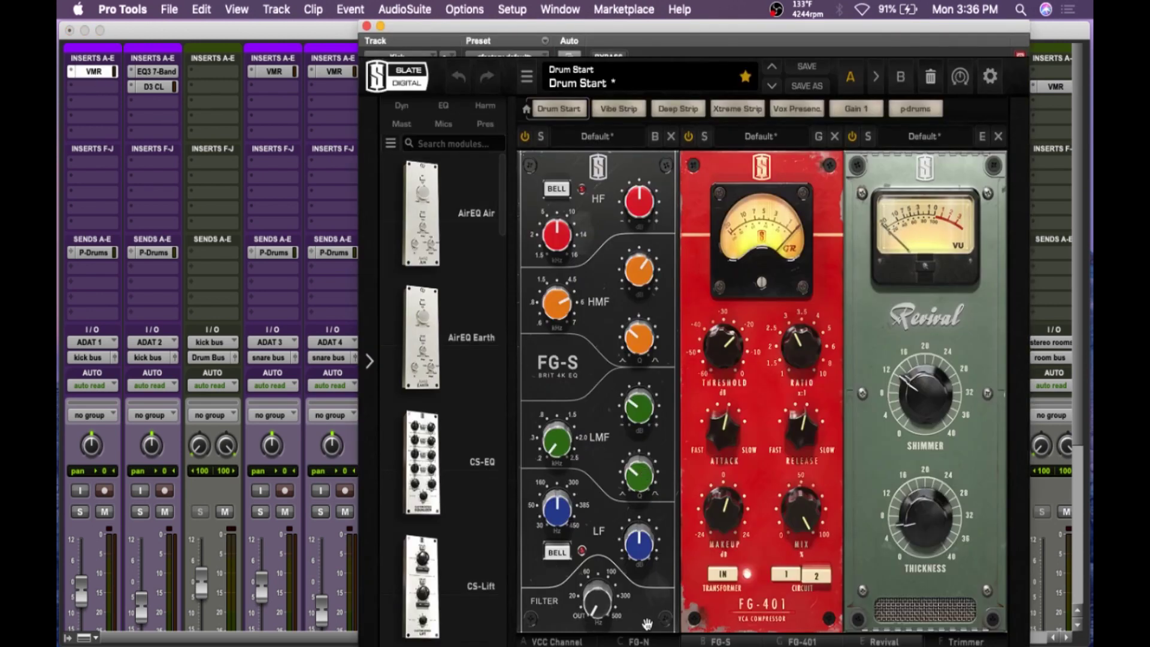
{"action": "left_click", "coordinate": [601, 641]}
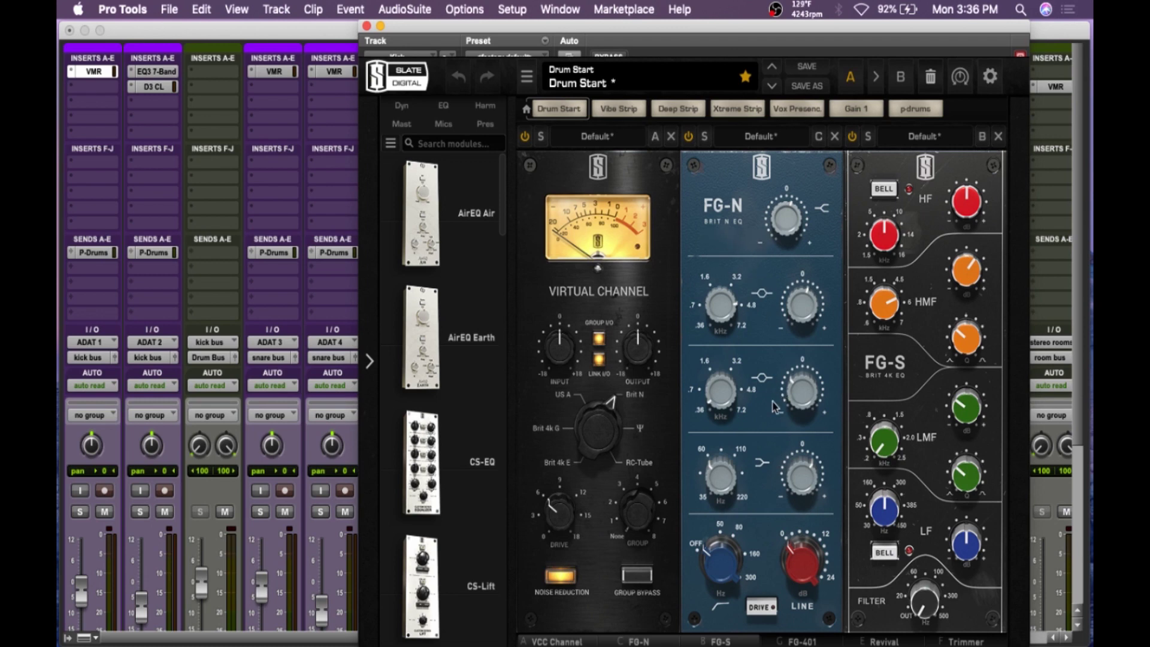
Step: Examine the Kick's FG-N EQ settings, from the high-pass filter through the low and mid bands to the high shelf
{"action": "left_click", "coordinate": [720, 572]}
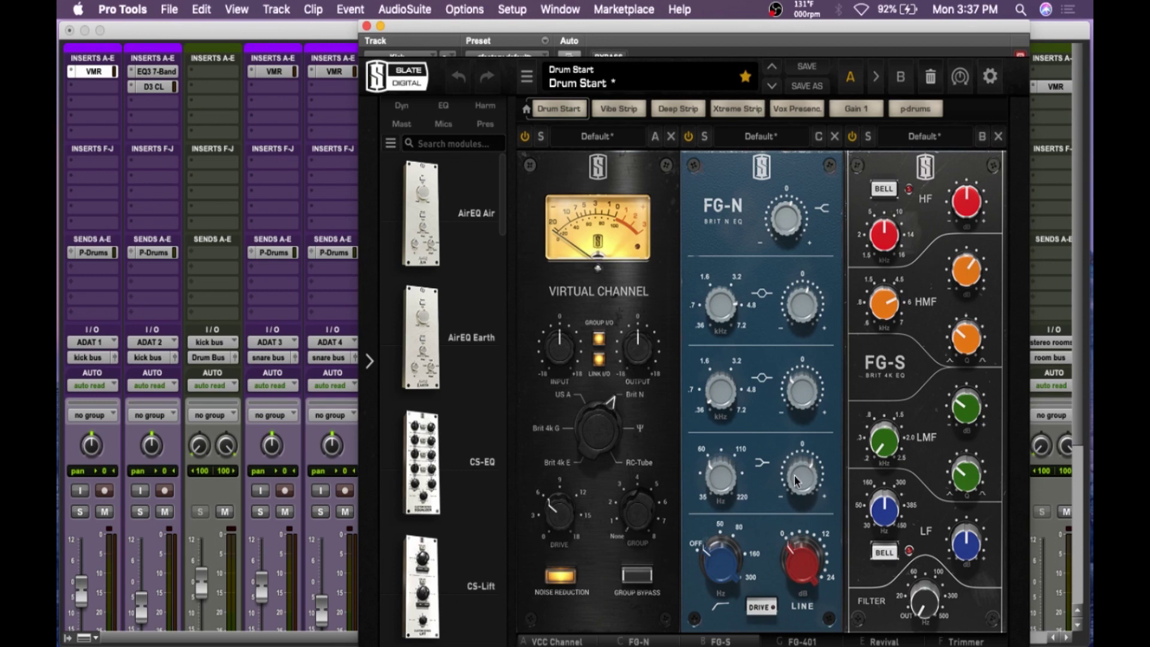
{"action": "mouse_move", "coordinate": [795, 479]}
{"action": "mouse_move", "coordinate": [720, 479]}
{"action": "mouse_move", "coordinate": [806, 393]}
{"action": "mouse_move", "coordinate": [713, 394]}
{"action": "mouse_move", "coordinate": [796, 308]}
{"action": "mouse_move", "coordinate": [715, 305]}
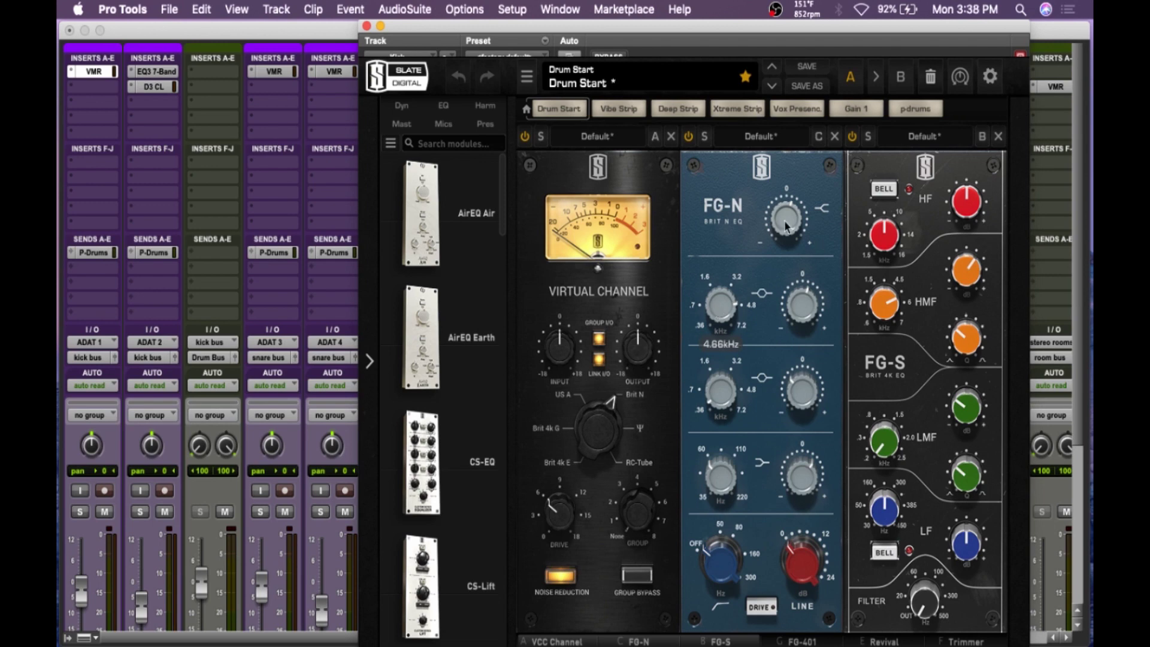
{"action": "mouse_move", "coordinate": [785, 220]}
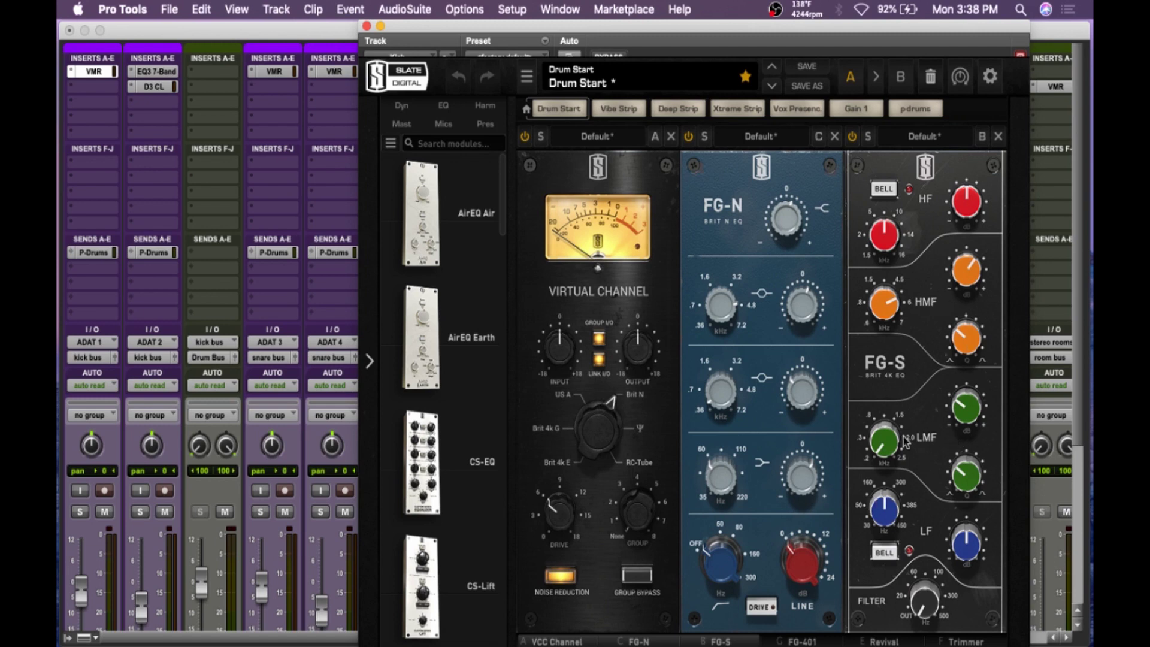
Step: Inspect the Kick's FG-S EQ settings in the HMF and LMF bands and the FG-401 compressor's attack and release
{"action": "left_click", "coordinate": [802, 641]}
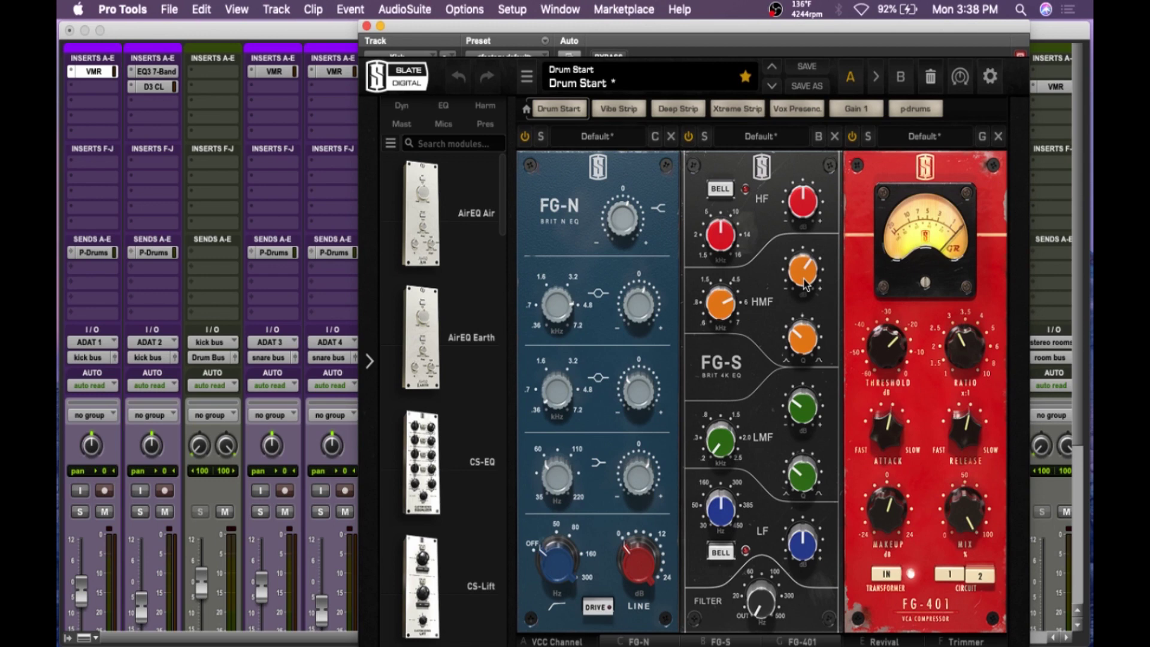
{"action": "mouse_move", "coordinate": [804, 285]}
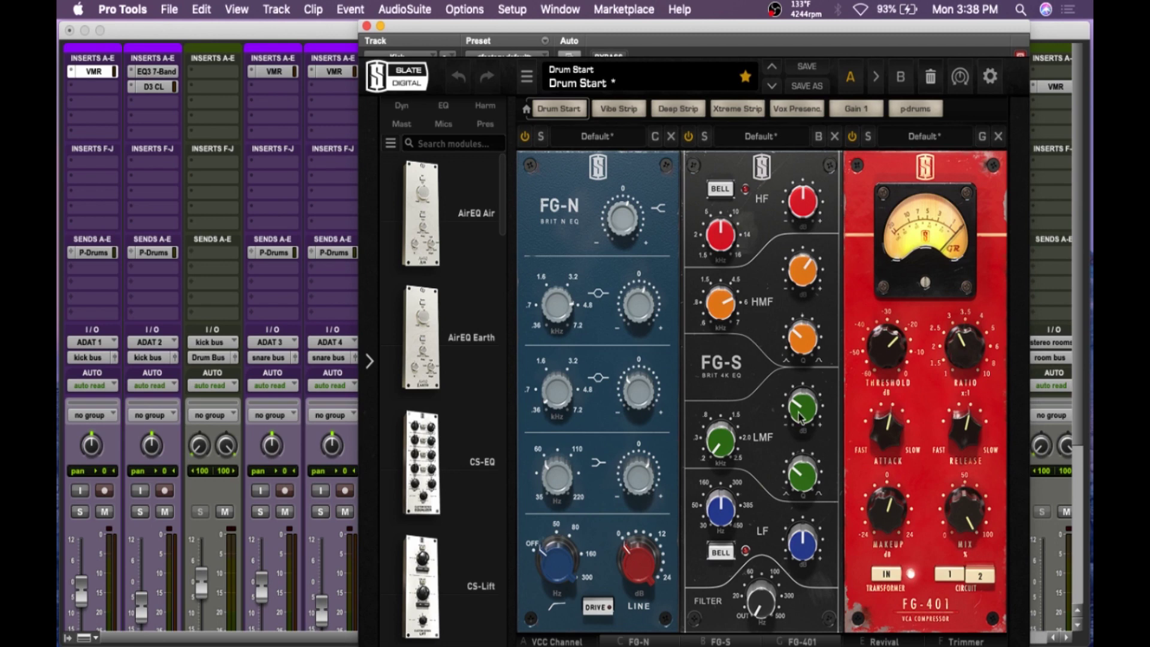
{"action": "mouse_move", "coordinate": [800, 414]}
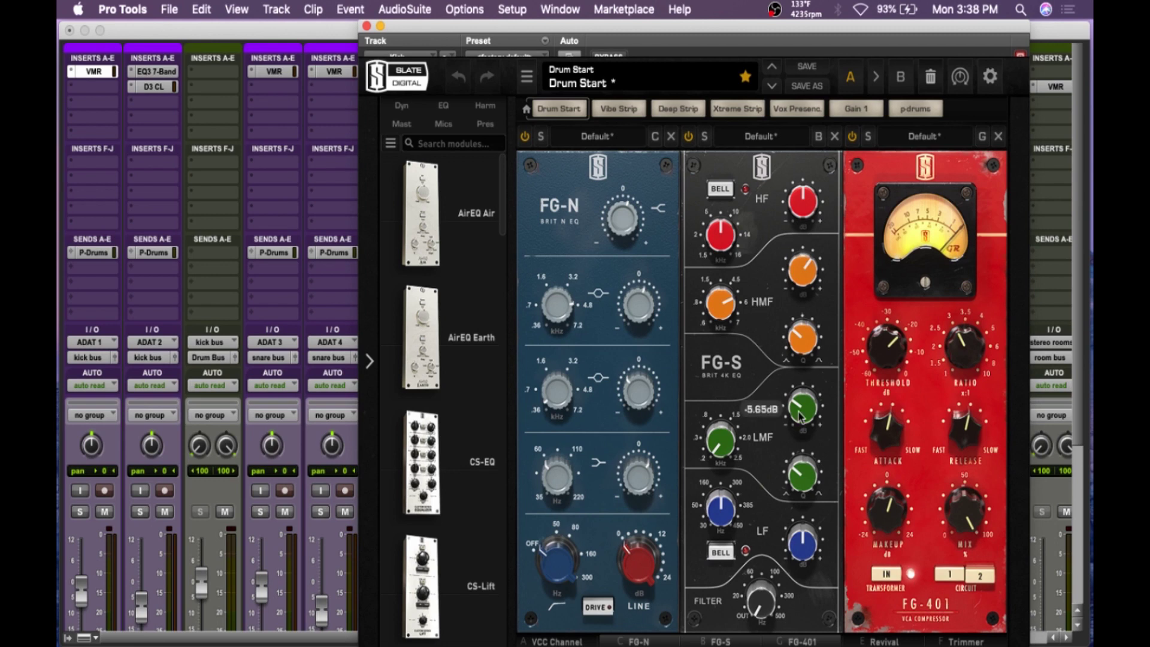
{"action": "mouse_move", "coordinate": [719, 450]}
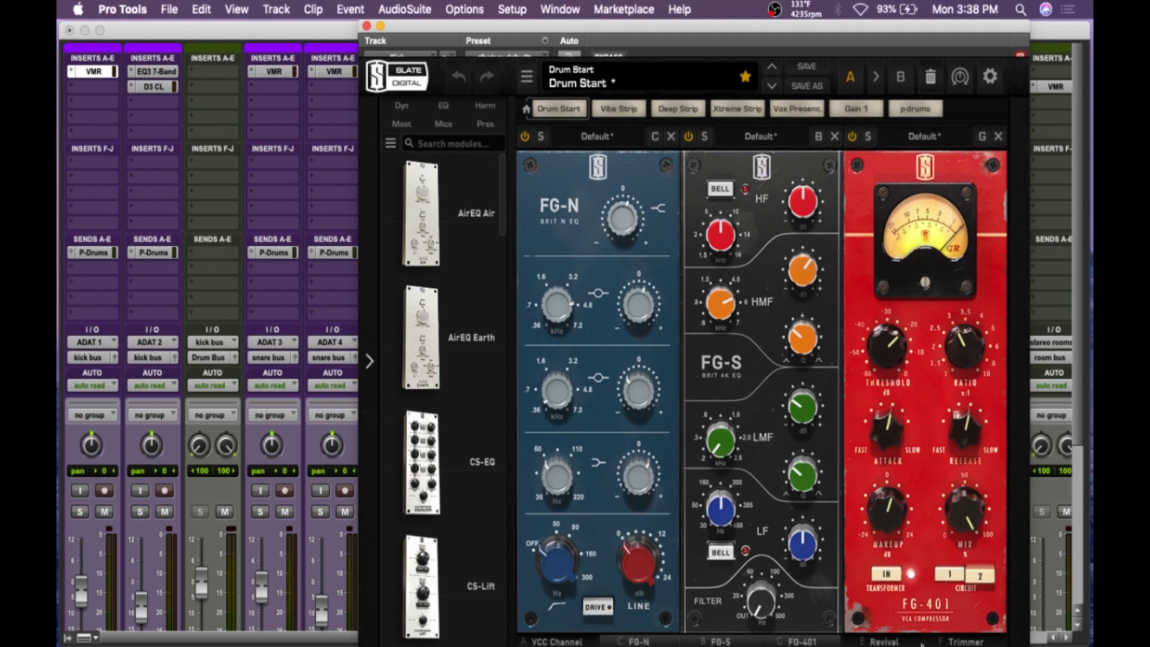
{"action": "left_click", "coordinate": [867, 642]}
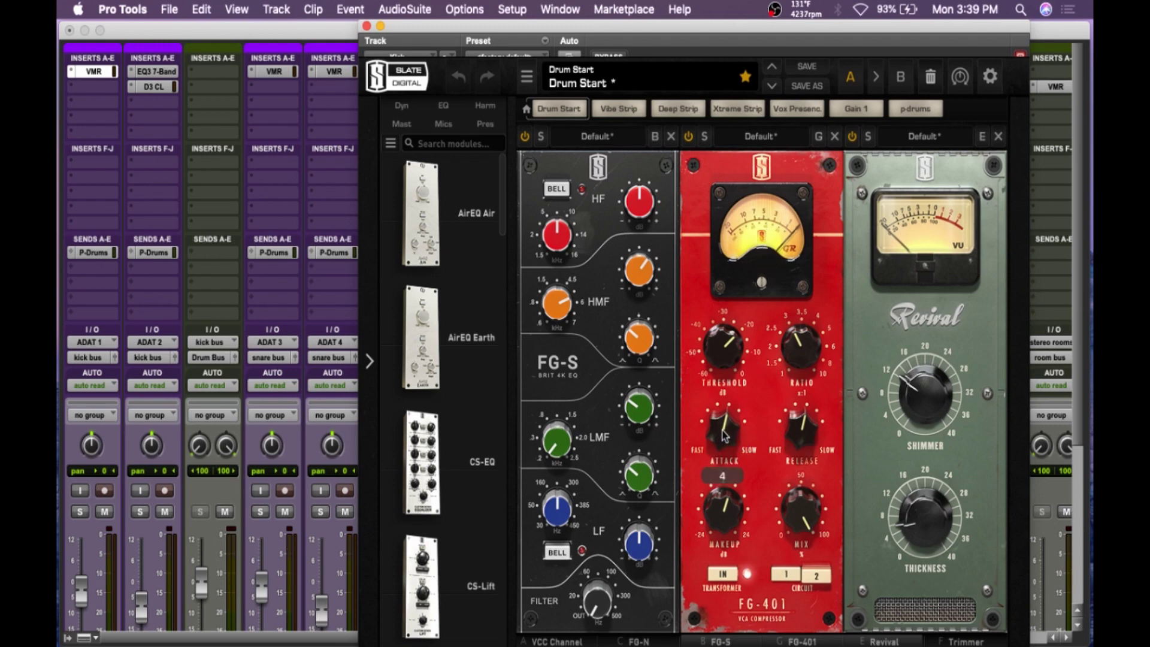
{"action": "mouse_move", "coordinate": [809, 437]}
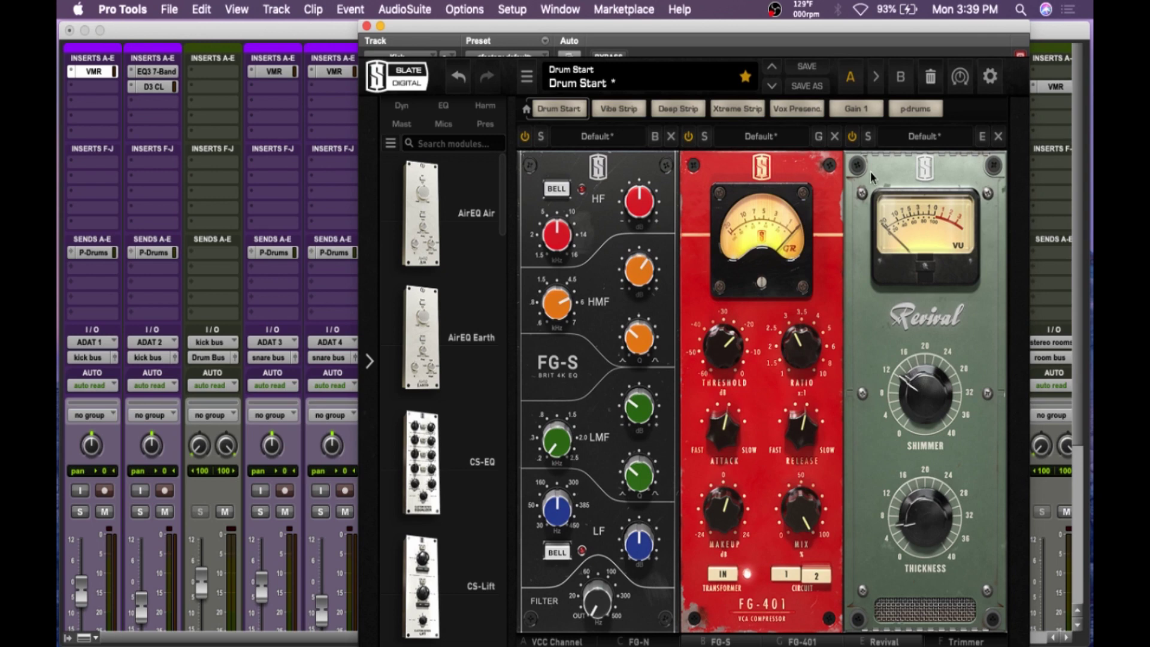
Step: Solo the Kick track and switch the Revival module off and back on during playback to compare its effect
{"action": "left_click", "coordinate": [82, 513]}
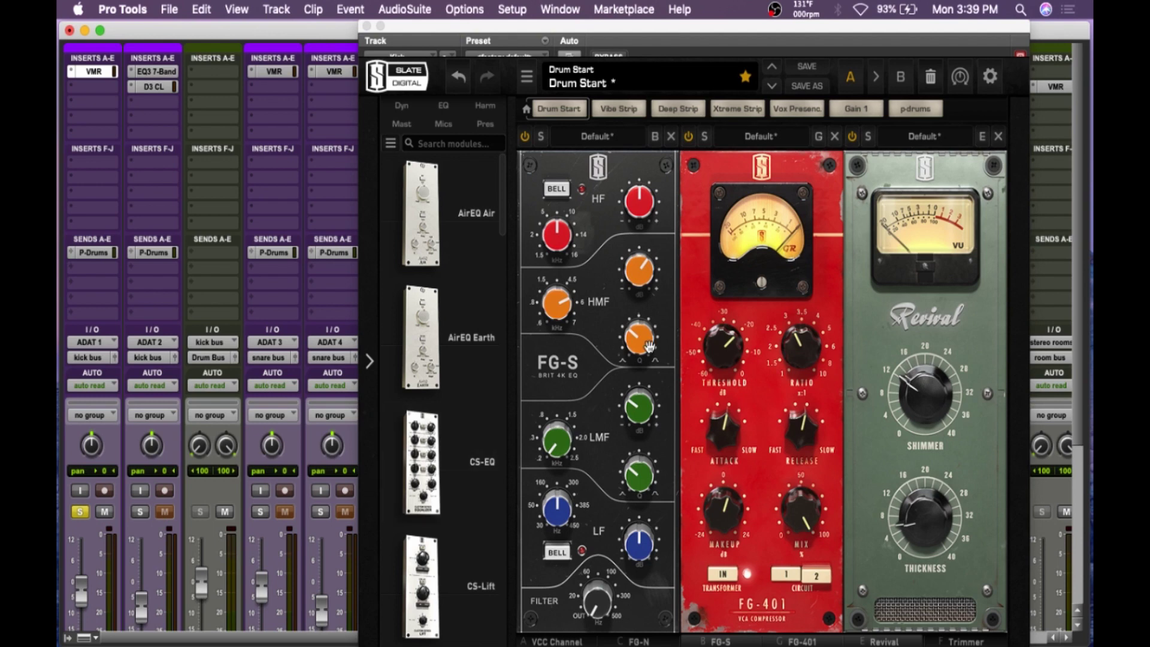
{"action": "left_click", "coordinate": [852, 142]}
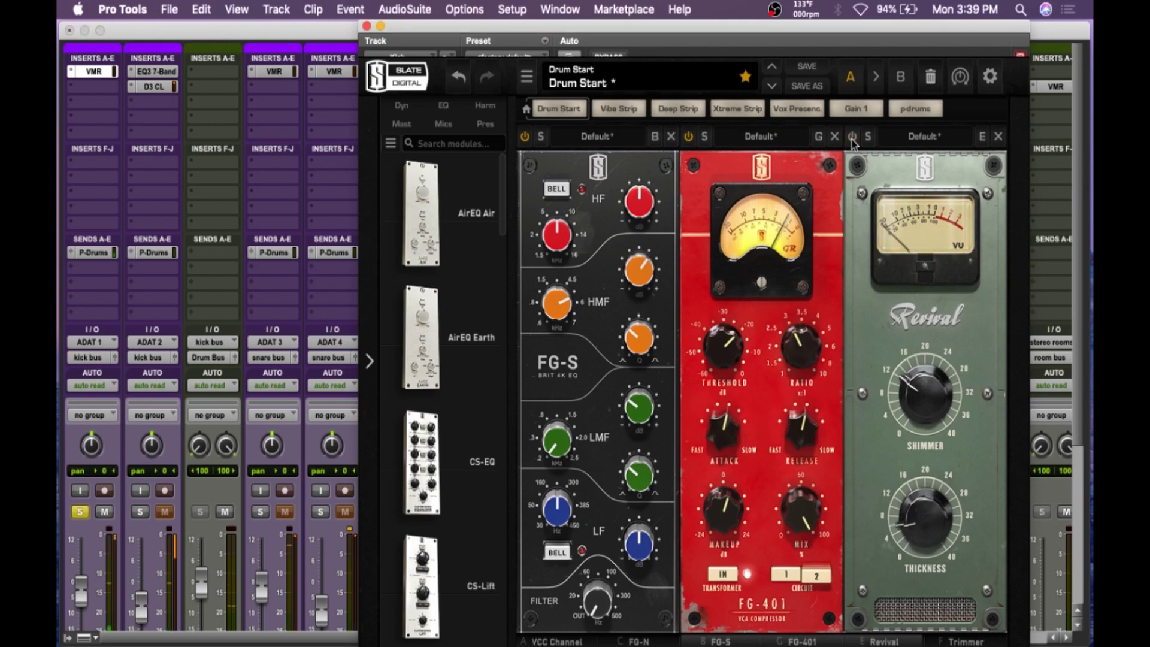
{"action": "left_click", "coordinate": [851, 138]}
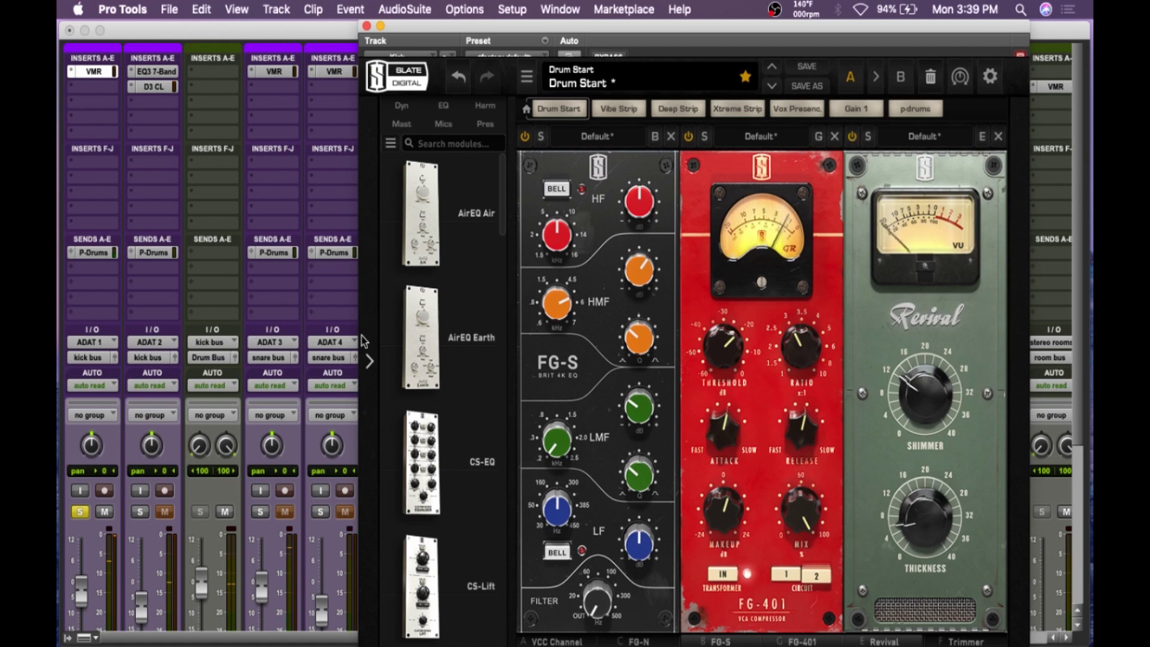
Step: Unsolo the Kick track, close its VMR plug-in, and review the Subkick's EQ3 7-Band filter and low-band settings
{"action": "left_click", "coordinate": [79, 511]}
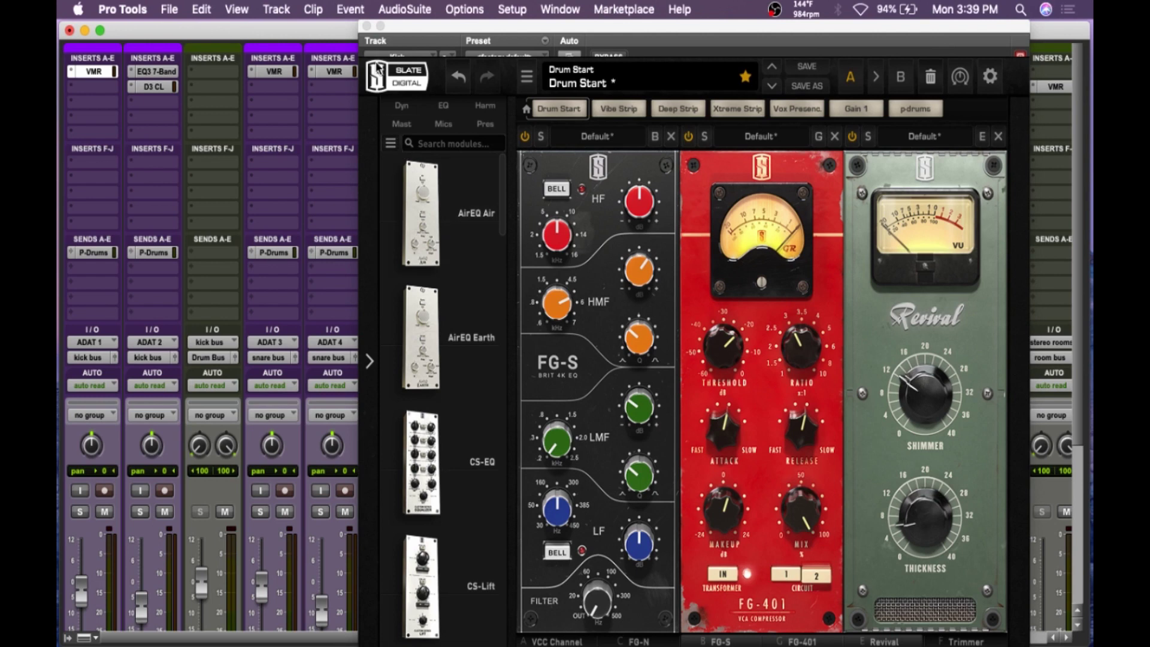
{"action": "left_click", "coordinate": [367, 26]}
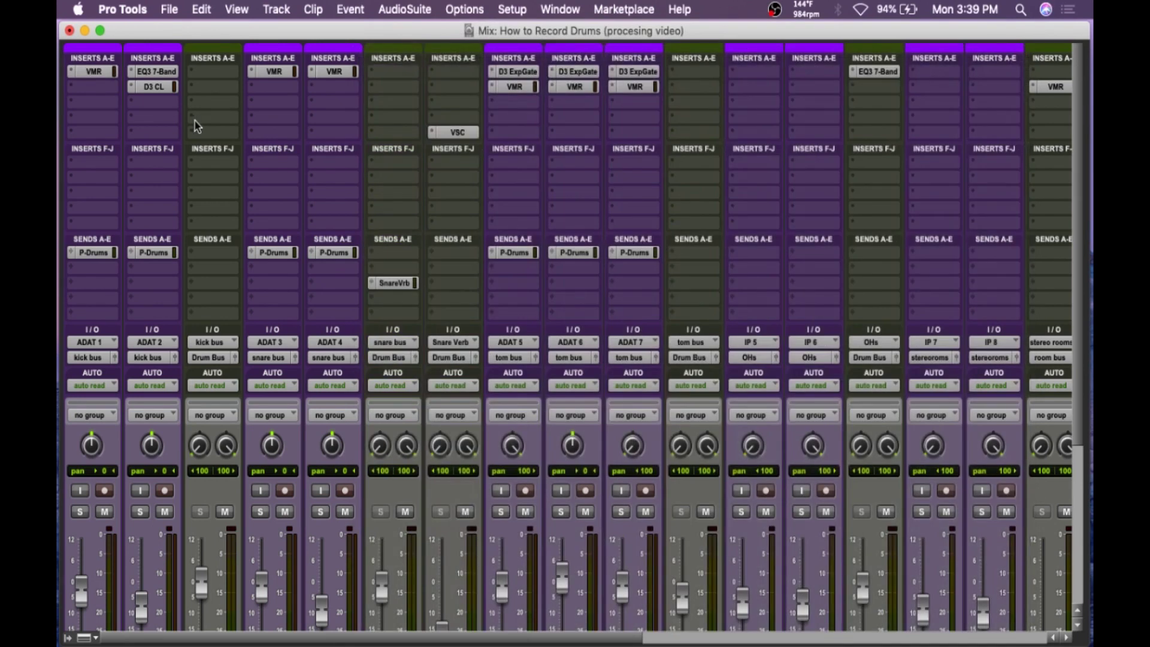
{"action": "left_click", "coordinate": [161, 73]}
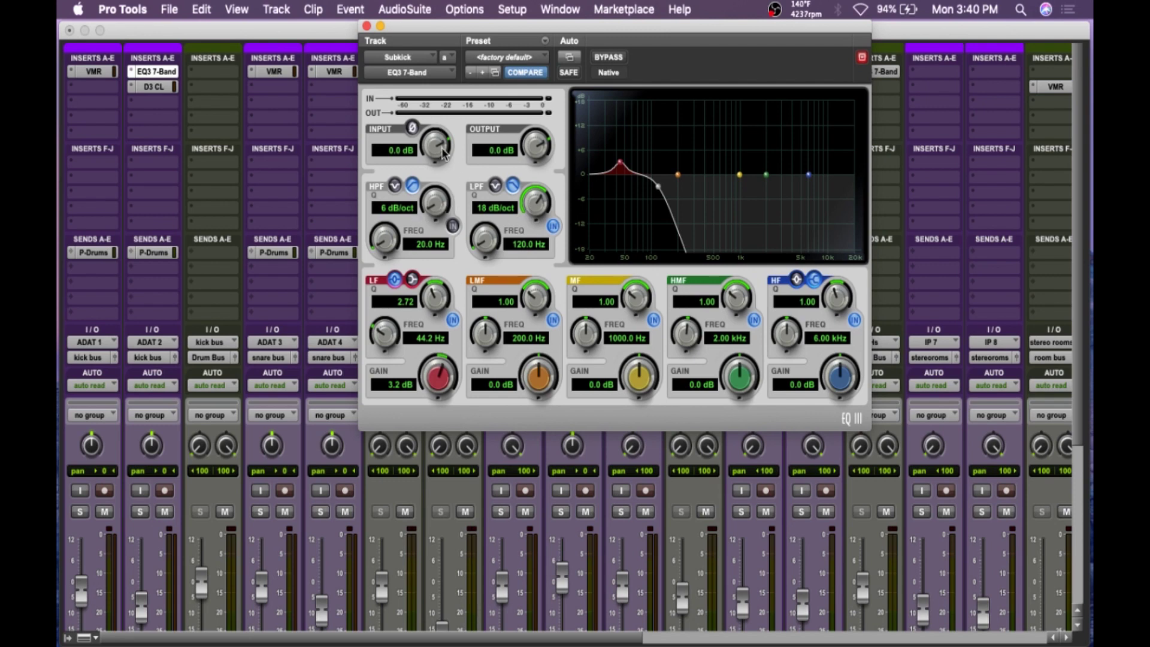
{"action": "left_click", "coordinate": [366, 26]}
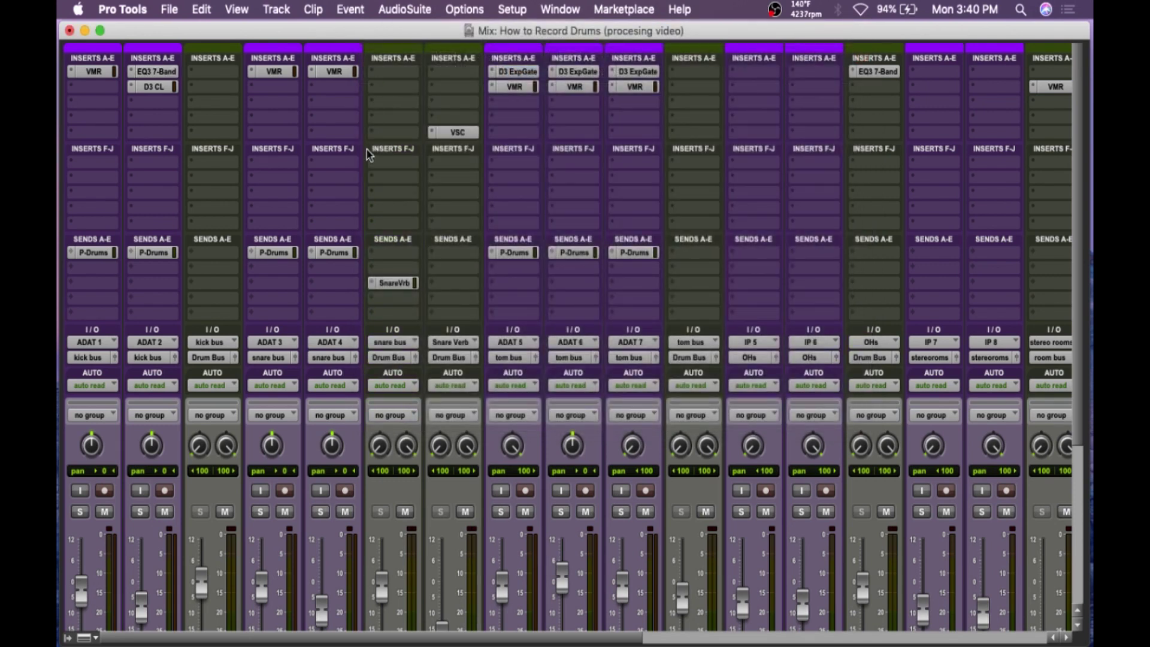
Step: Solo the Subkick and compare its Dyn3 Compressor/Limiter bypassed and active during playback, ending with the solo and plug-in window off
{"action": "left_click", "coordinate": [150, 86]}
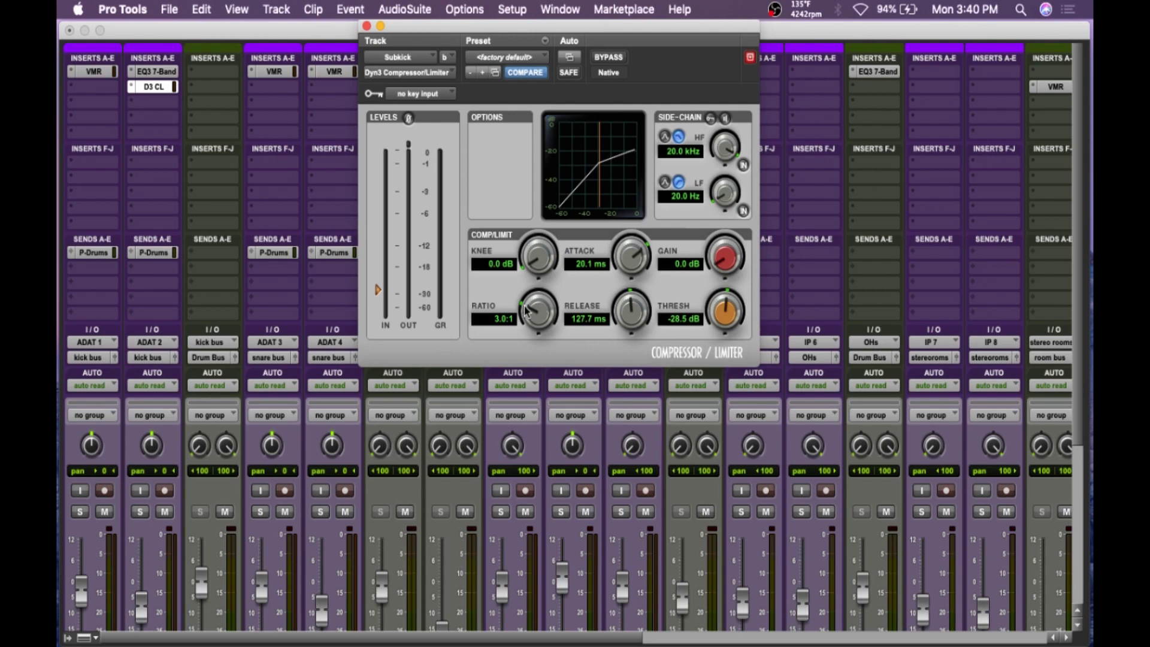
{"action": "left_click", "coordinate": [141, 512]}
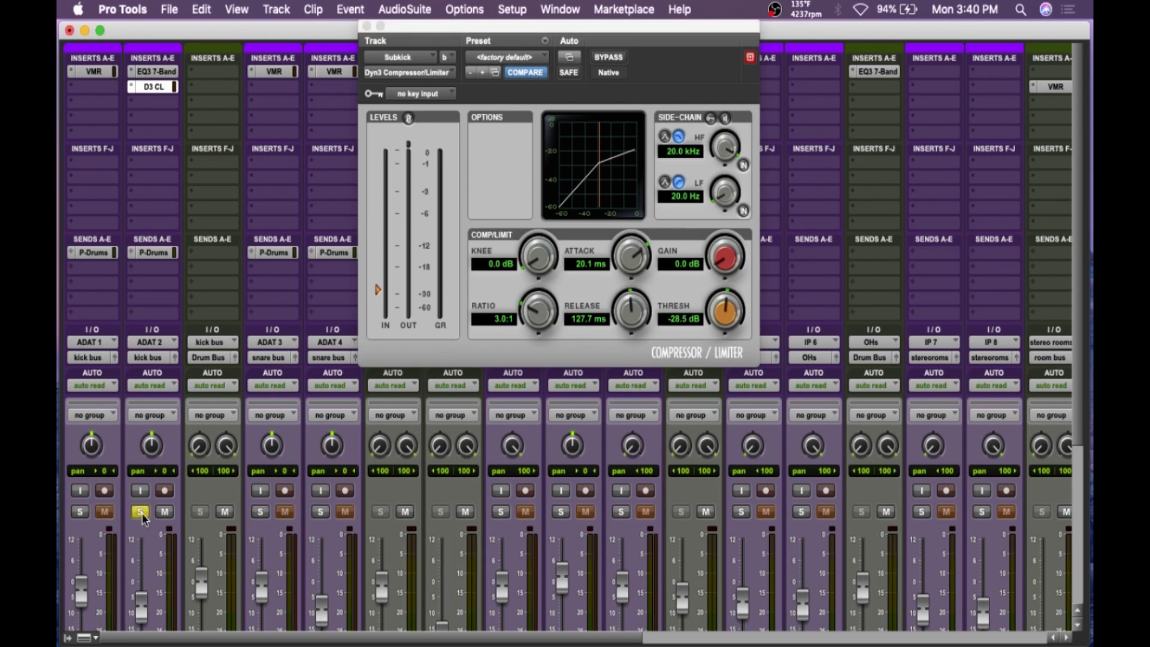
{"action": "left_click", "coordinate": [609, 58]}
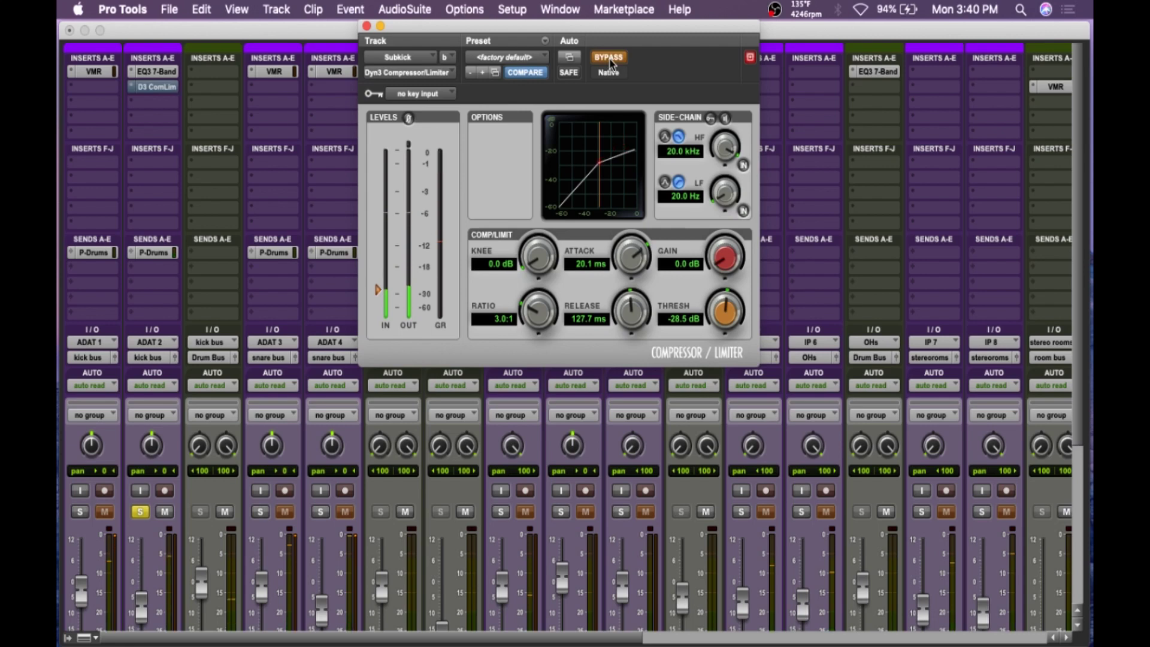
{"action": "left_click", "coordinate": [609, 58]}
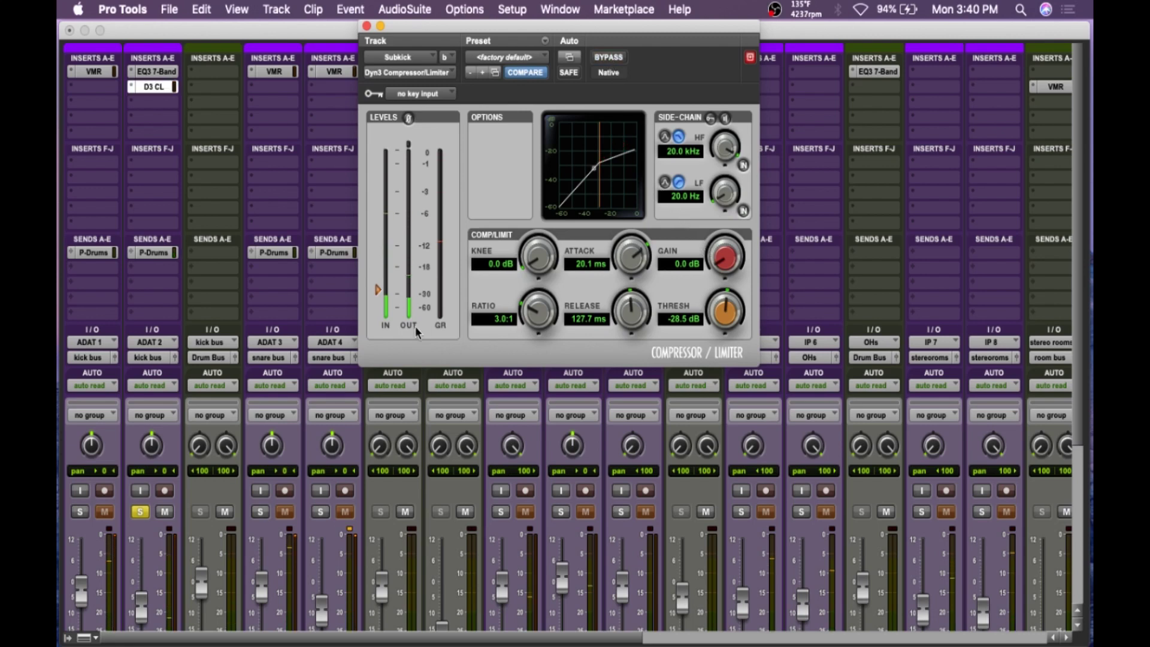
{"action": "left_click", "coordinate": [140, 511]}
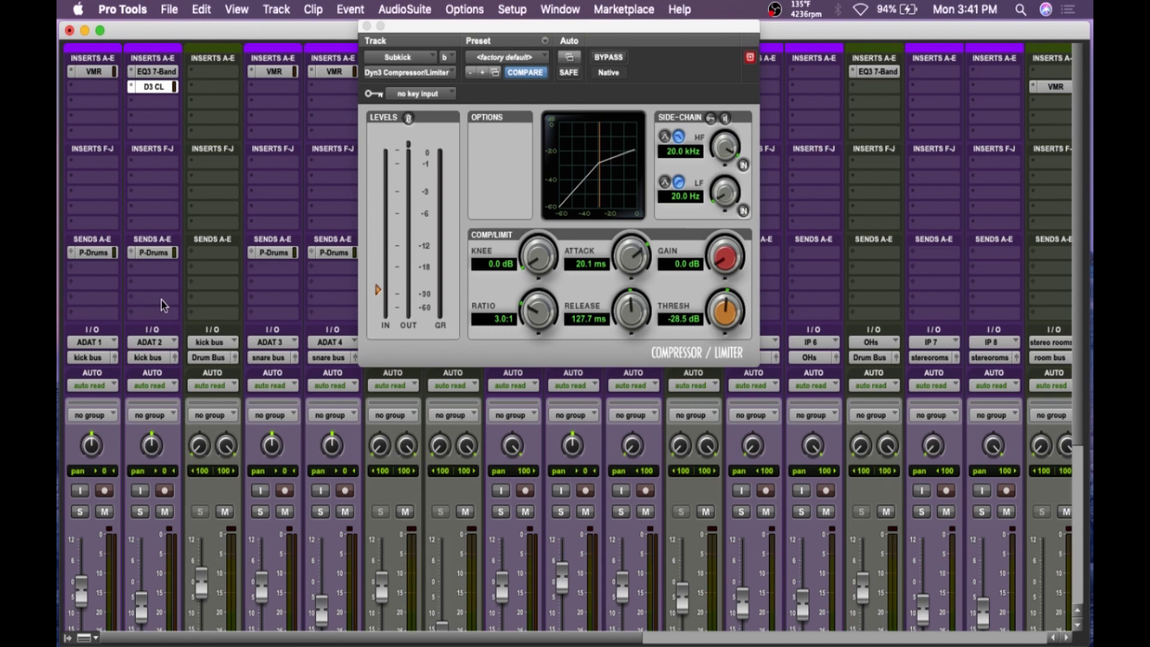
{"action": "left_click", "coordinate": [365, 26]}
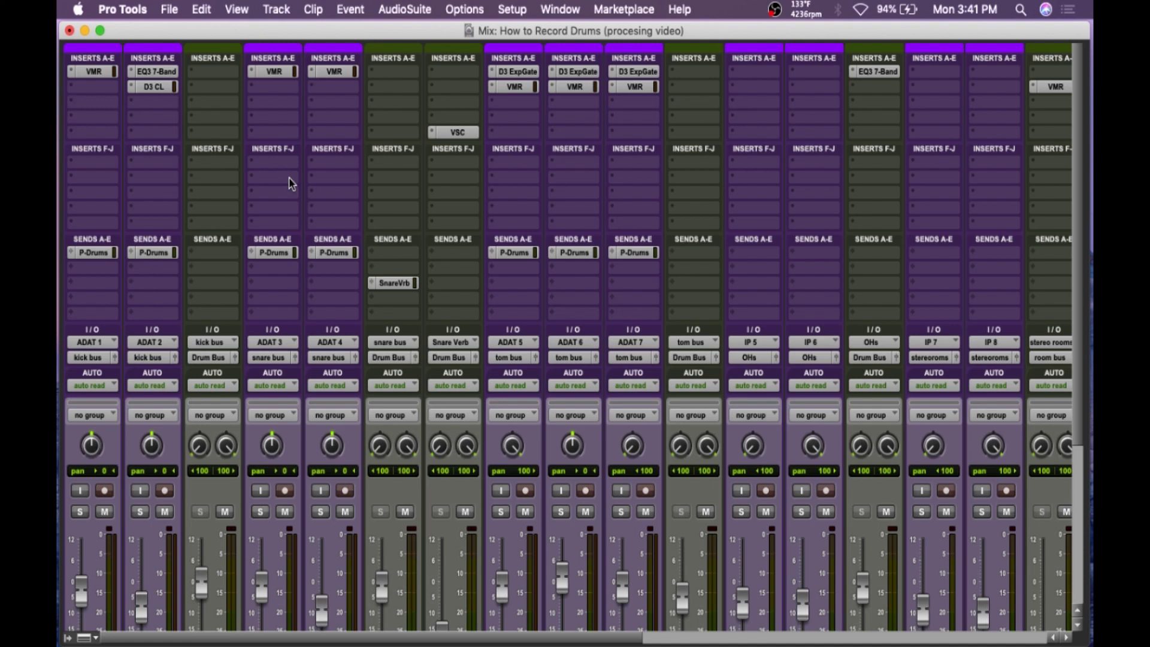
Step: Open the VMR plug-in on the Snare Top track and show its Virtual Channel and FG-N modules
{"action": "scroll", "coordinate": [306, 252], "scroll_direction": "down", "scroll_amount": 5}
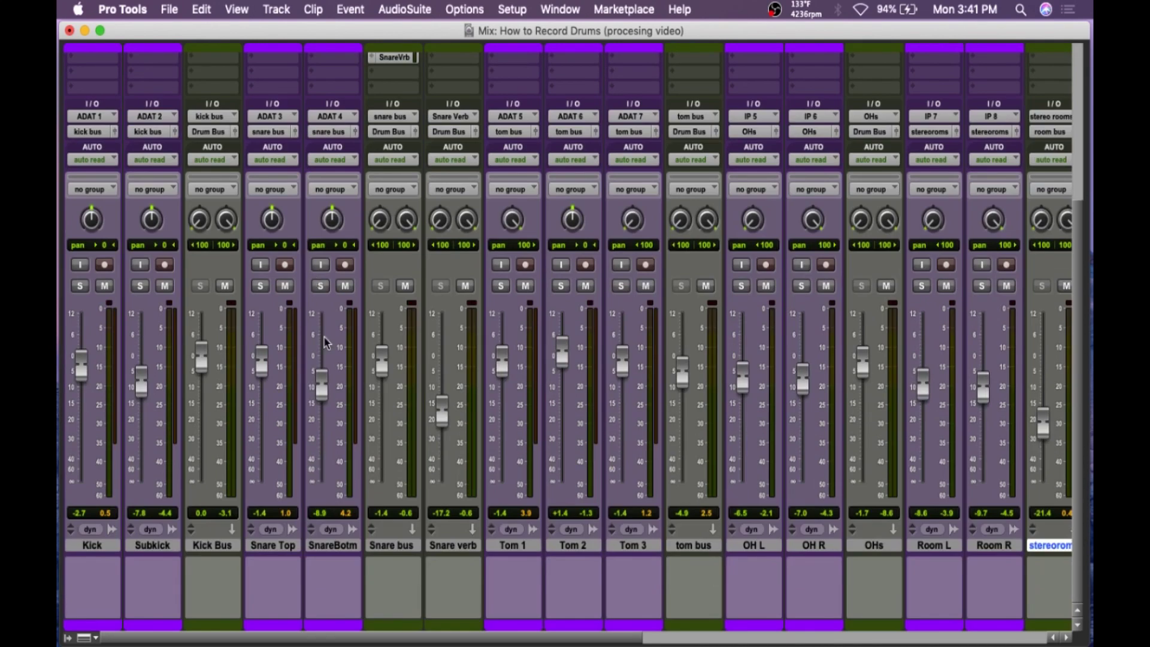
{"action": "scroll", "coordinate": [305, 293], "scroll_direction": "up", "scroll_amount": 5}
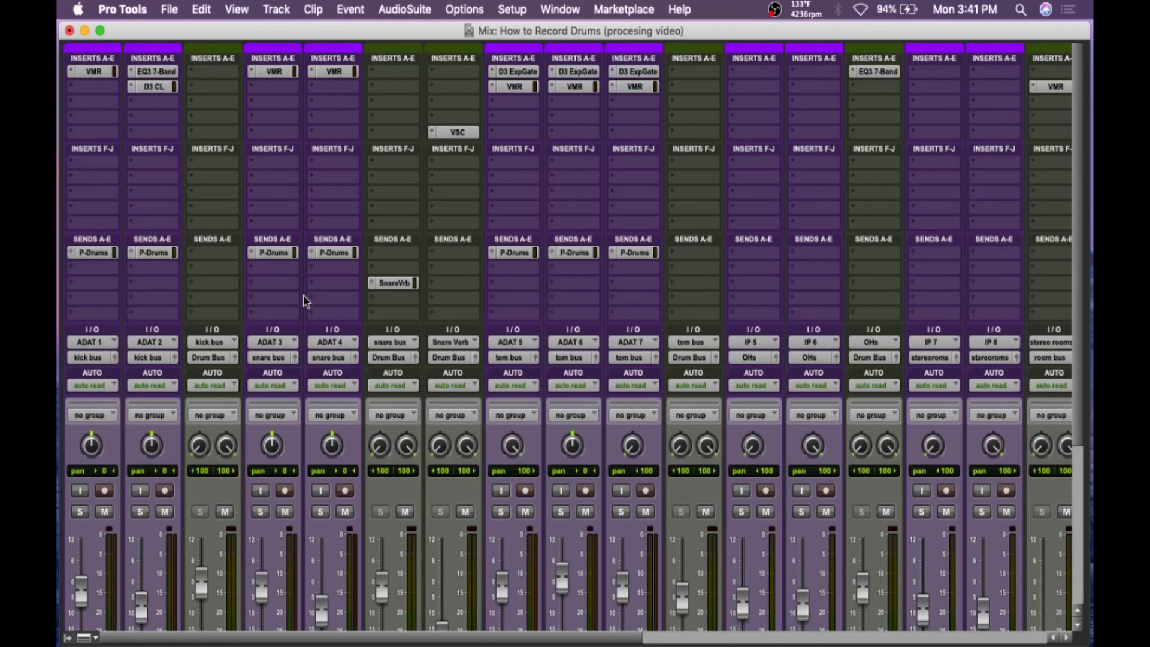
{"action": "left_click", "coordinate": [273, 72]}
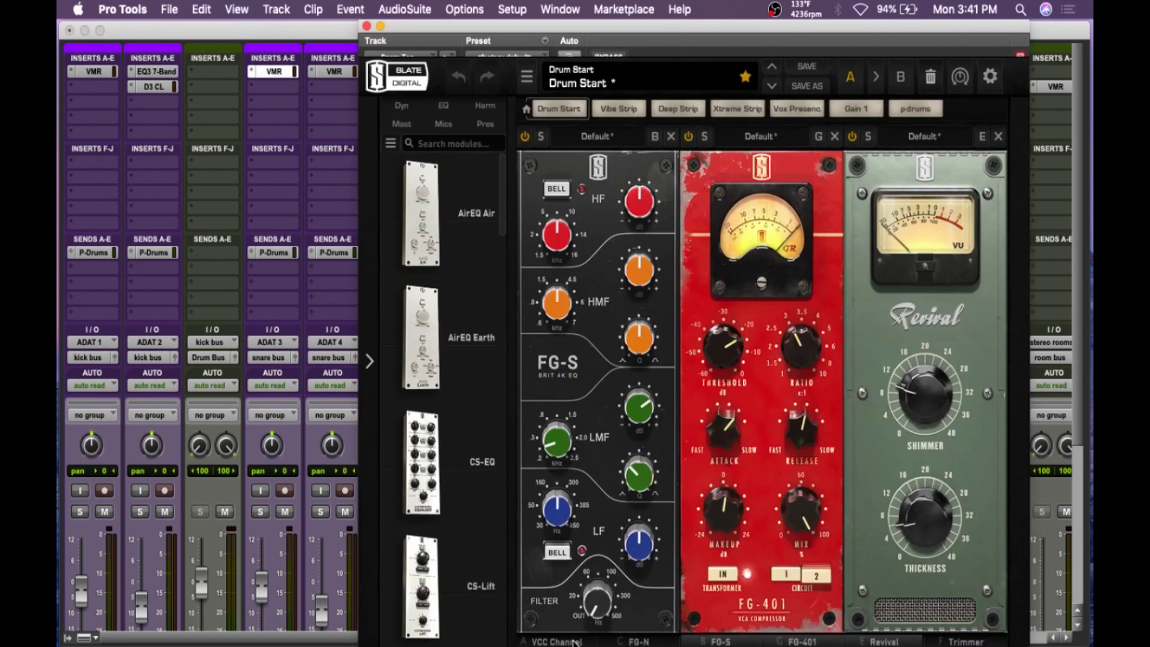
{"action": "left_click", "coordinate": [573, 641]}
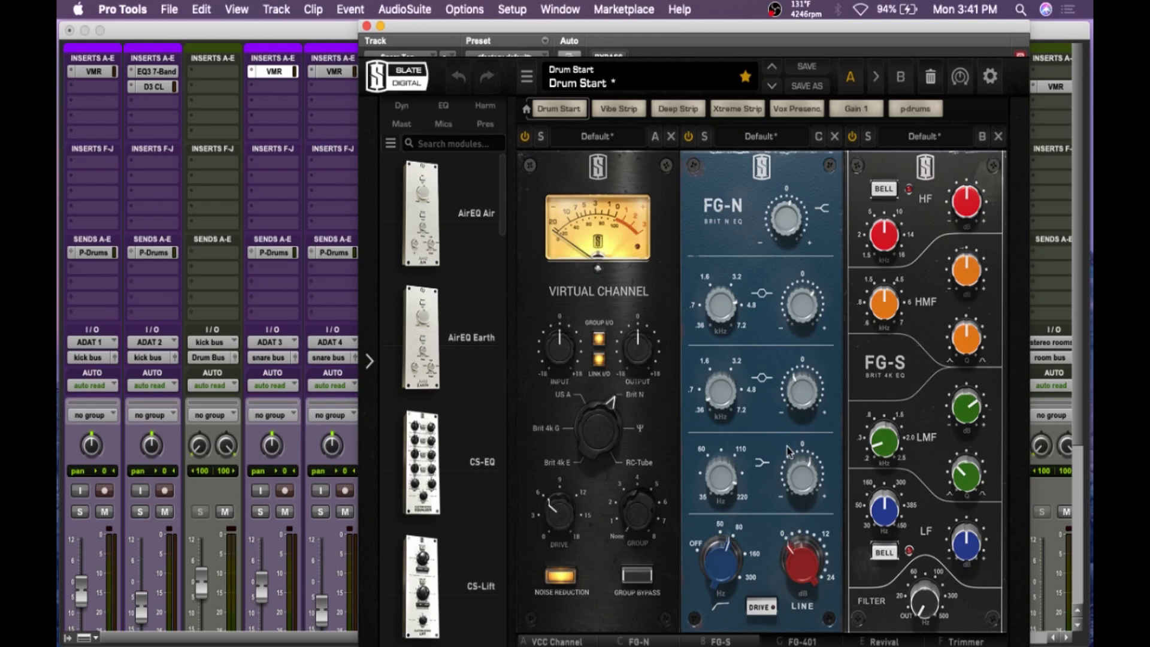
Step: Examine the Snare Top's FG-N EQ settings, from the high-pass filter through the low and mid bands to the high shelf
{"action": "mouse_move", "coordinate": [718, 567]}
{"action": "mouse_move", "coordinate": [802, 487]}
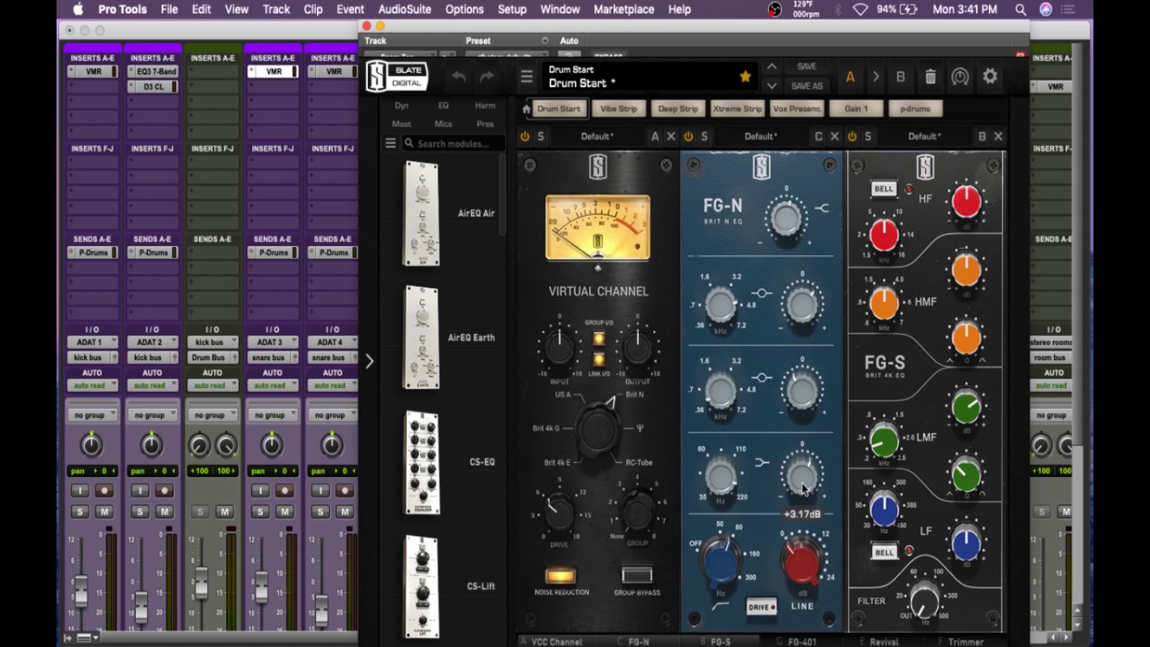
{"action": "mouse_move", "coordinate": [713, 487]}
{"action": "mouse_move", "coordinate": [798, 397]}
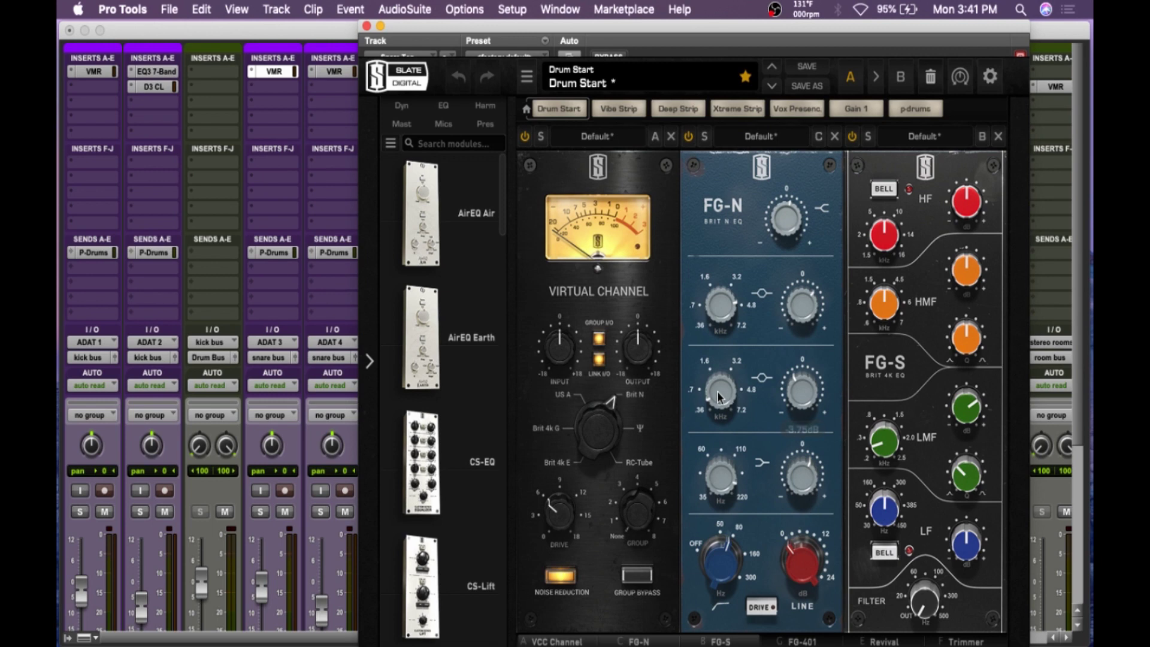
{"action": "mouse_move", "coordinate": [718, 396]}
{"action": "mouse_move", "coordinate": [800, 309]}
{"action": "mouse_move", "coordinate": [714, 309]}
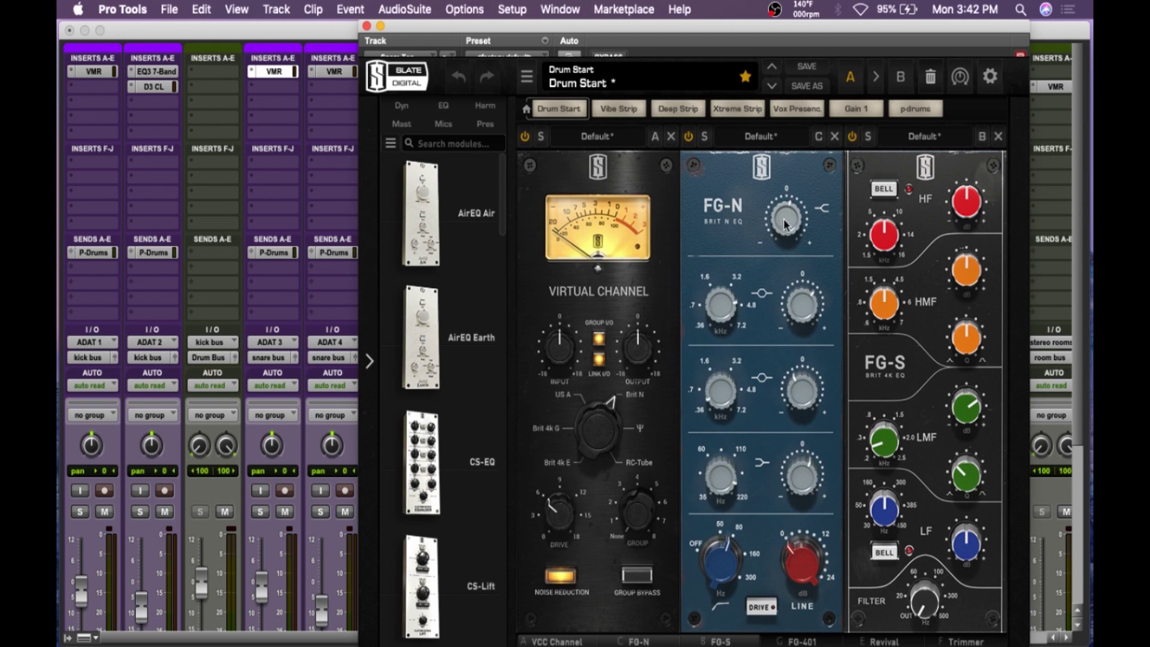
{"action": "mouse_move", "coordinate": [783, 218]}
Step: Inspect the Snare Top's remaining VMR settings: the FG-S LMF band, the FG-401 compressor and the Revival module
{"action": "mouse_move", "coordinate": [969, 417]}
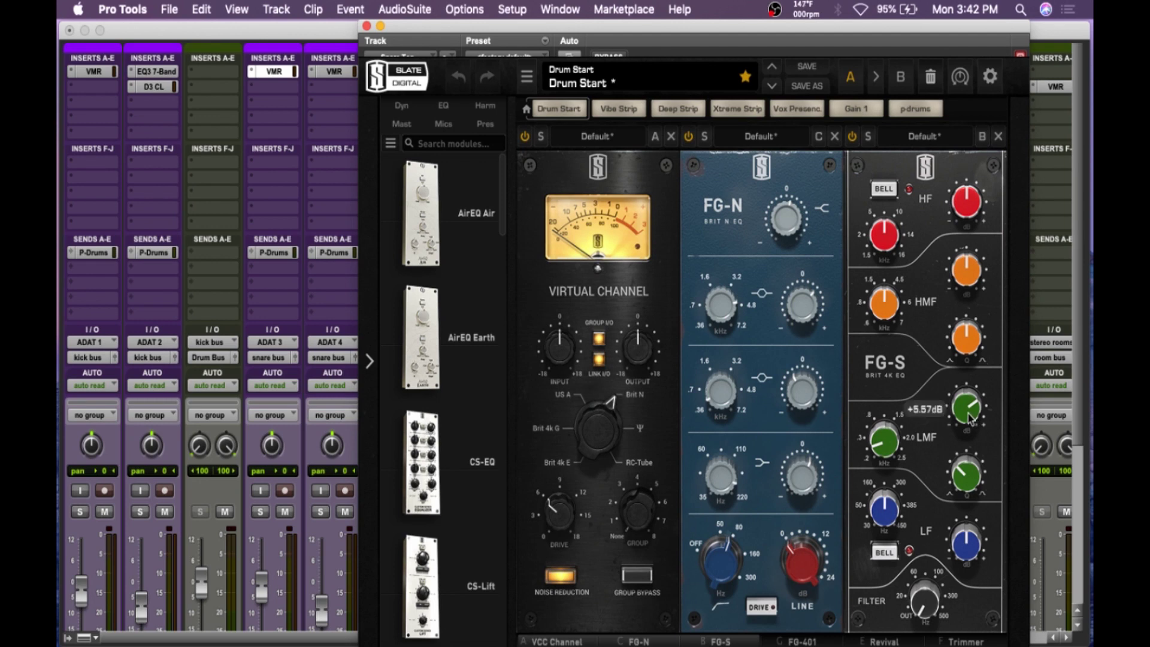
{"action": "mouse_move", "coordinate": [884, 444]}
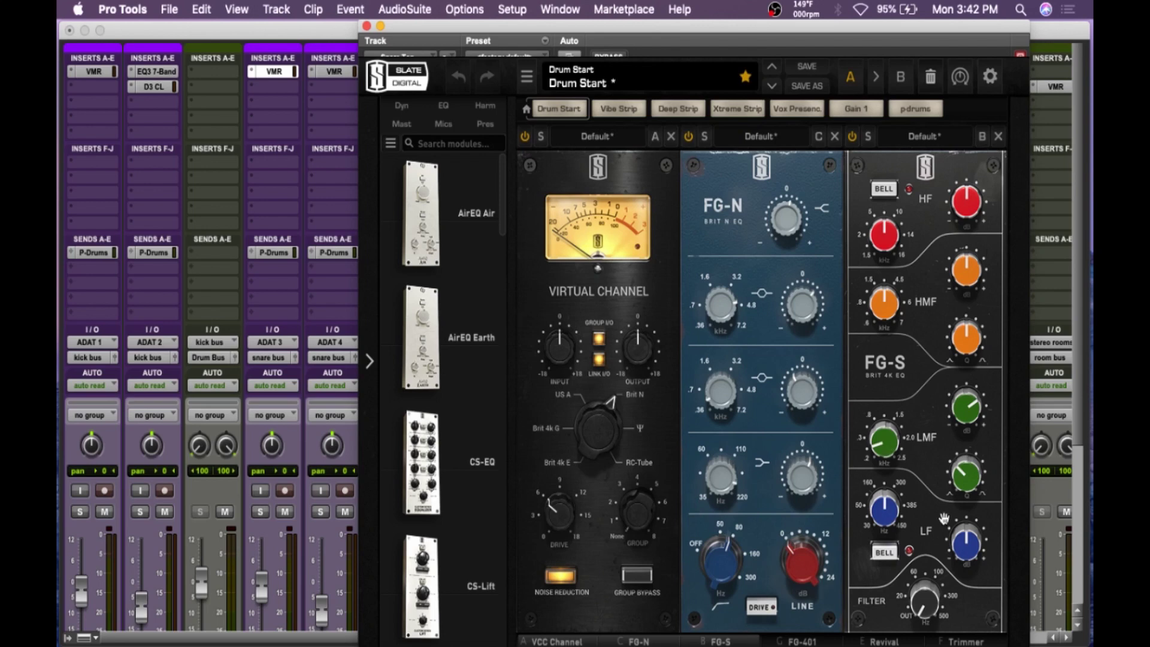
{"action": "left_click", "coordinate": [814, 639]}
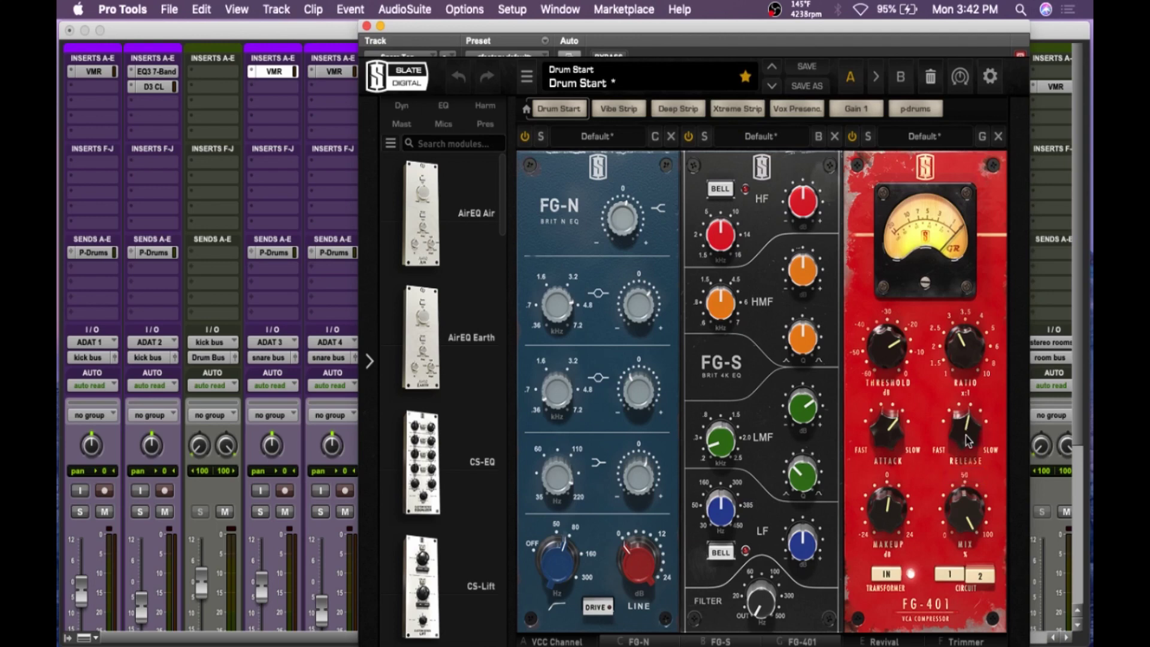
{"action": "left_click", "coordinate": [884, 641]}
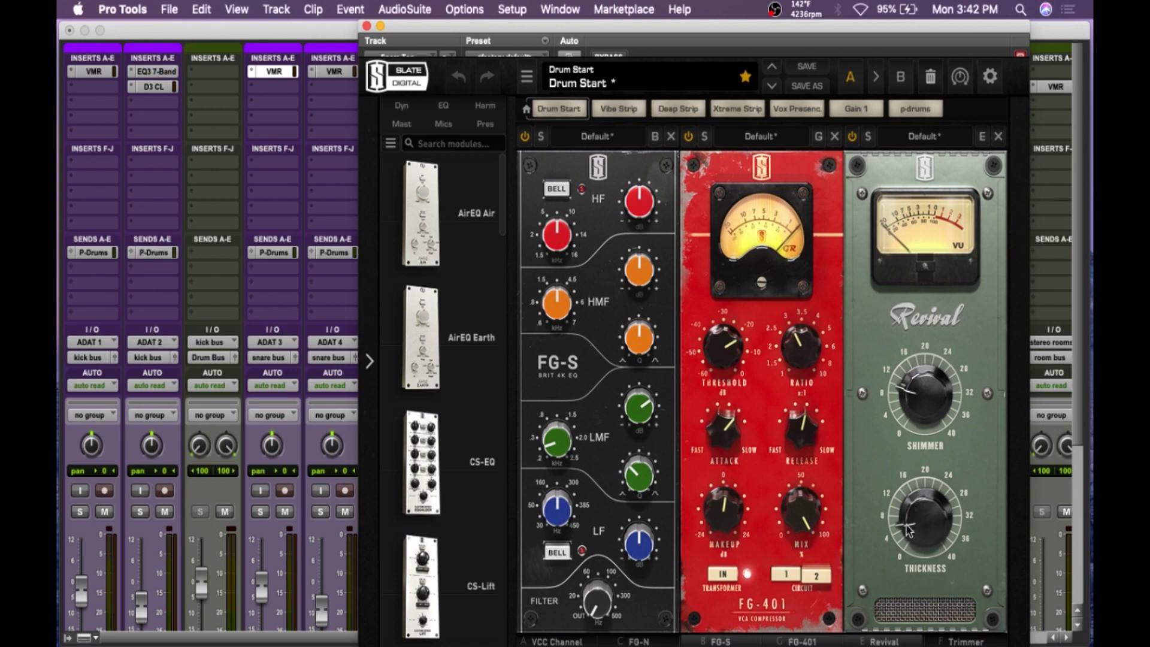
{"action": "mouse_move", "coordinate": [908, 525]}
{"action": "left_click", "coordinate": [366, 26]}
Step: Review the FG-S, FG-401 and Revival settings in the Snare Bottom track's VMR plug-in
{"action": "left_click", "coordinate": [333, 71]}
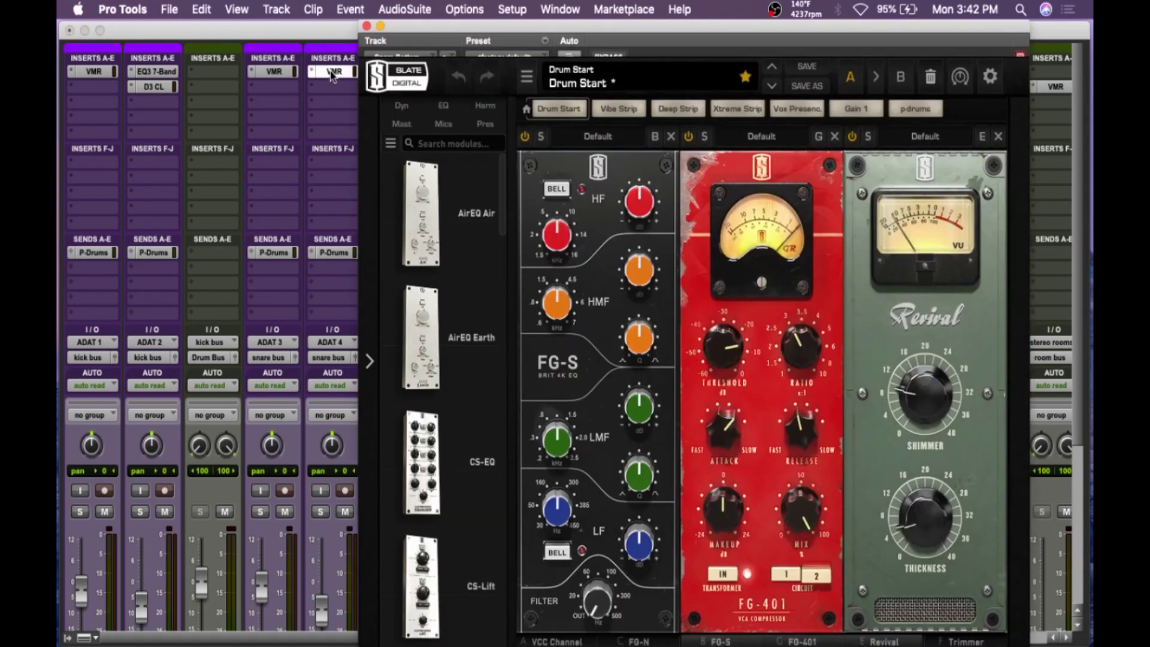
{"action": "scroll", "coordinate": [333, 314], "scroll_direction": "down", "scroll_amount": 5}
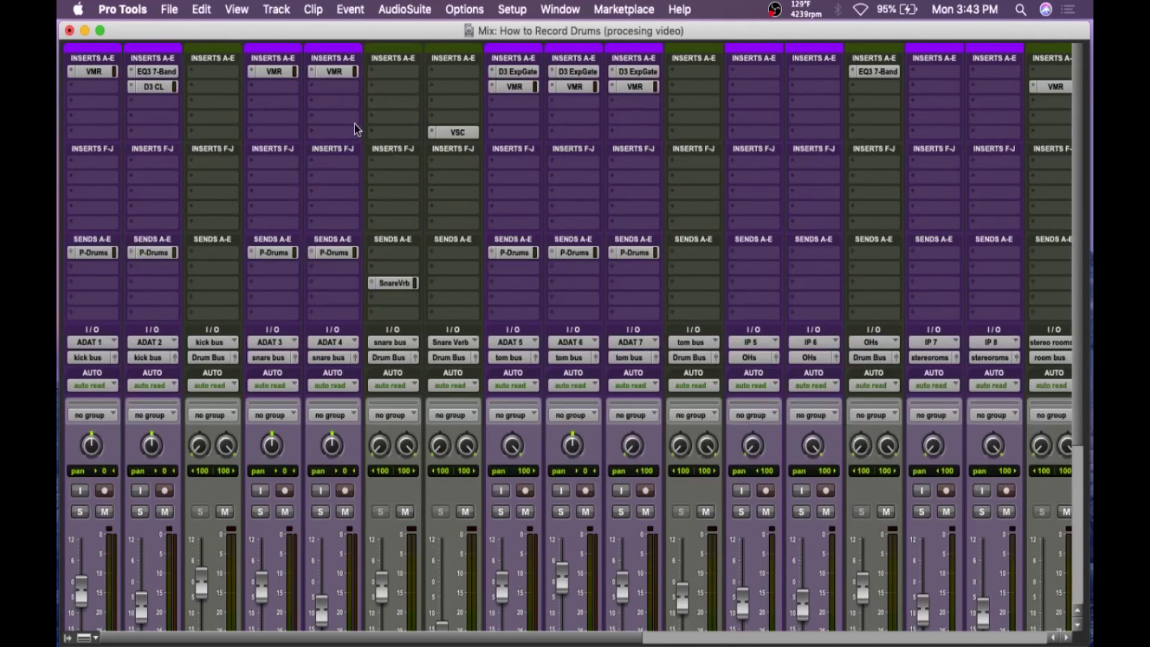
Step: Insert an EQ3 1-Band plug-in on the Snare Bottom track in the slot below VMR
{"action": "left_click", "coordinate": [333, 94]}
{"action": "mouse_move", "coordinate": [383, 121]}
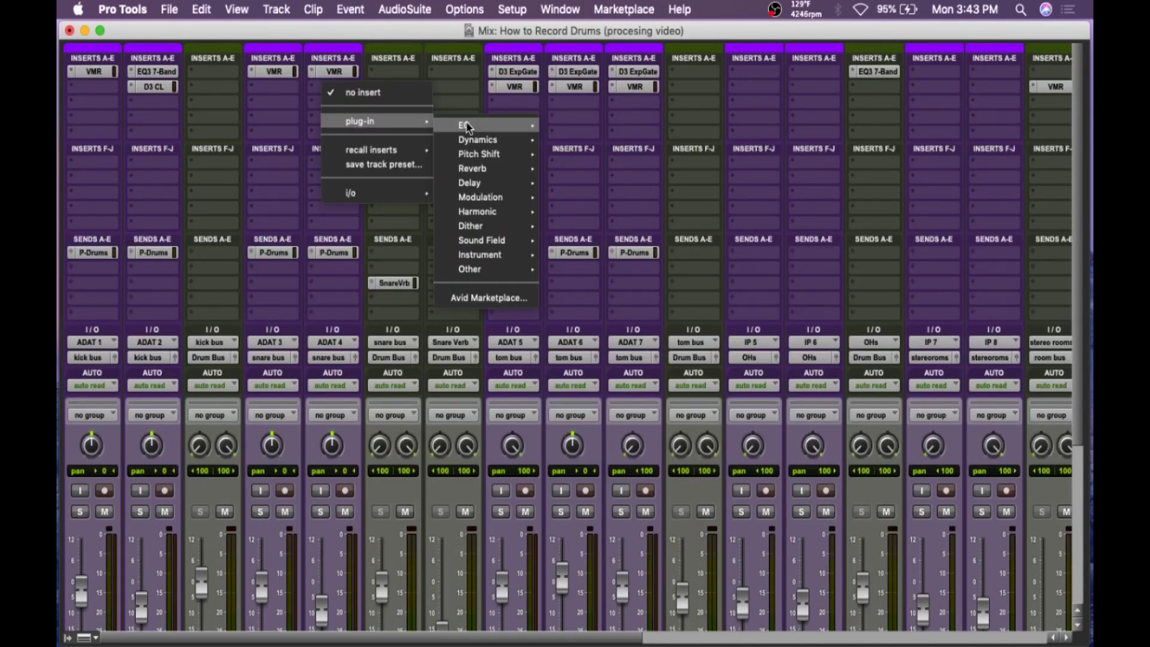
{"action": "mouse_move", "coordinate": [472, 125]}
{"action": "left_click", "coordinate": [644, 169]}
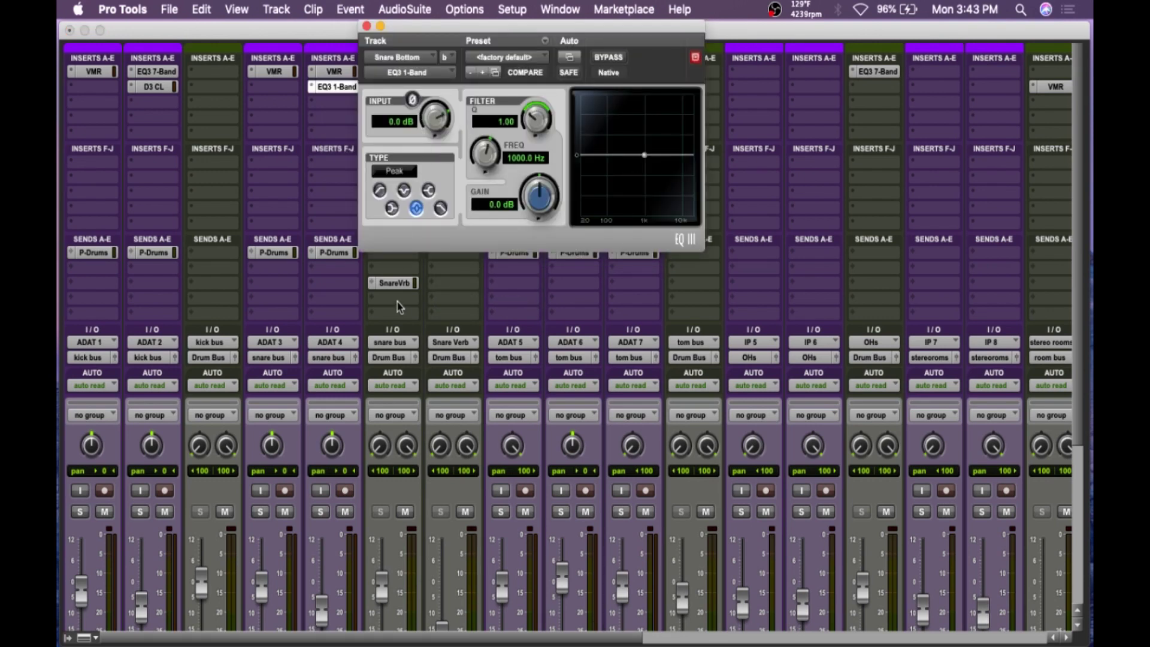
Step: Solo the Snare Top and Snare Bottom tracks together
{"action": "scroll", "coordinate": [335, 448], "scroll_direction": "down", "scroll_amount": 5}
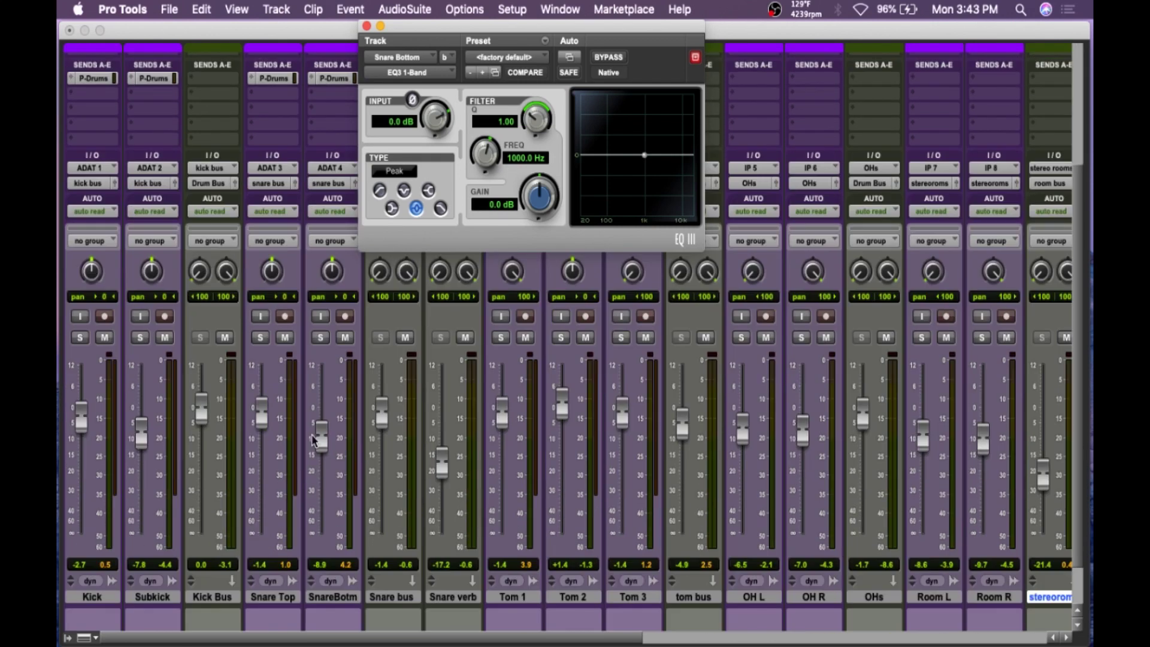
{"action": "left_click", "coordinate": [259, 337]}
{"action": "left_click", "coordinate": [320, 338]}
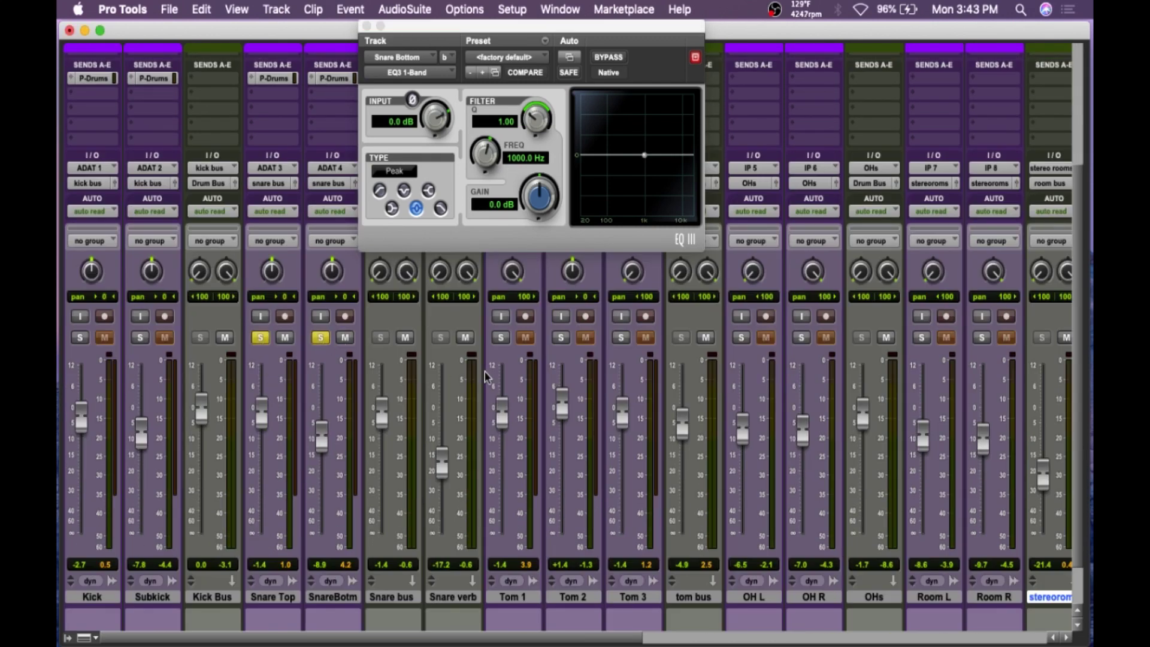
{"action": "scroll", "coordinate": [476, 372], "scroll_direction": "up", "scroll_amount": 5}
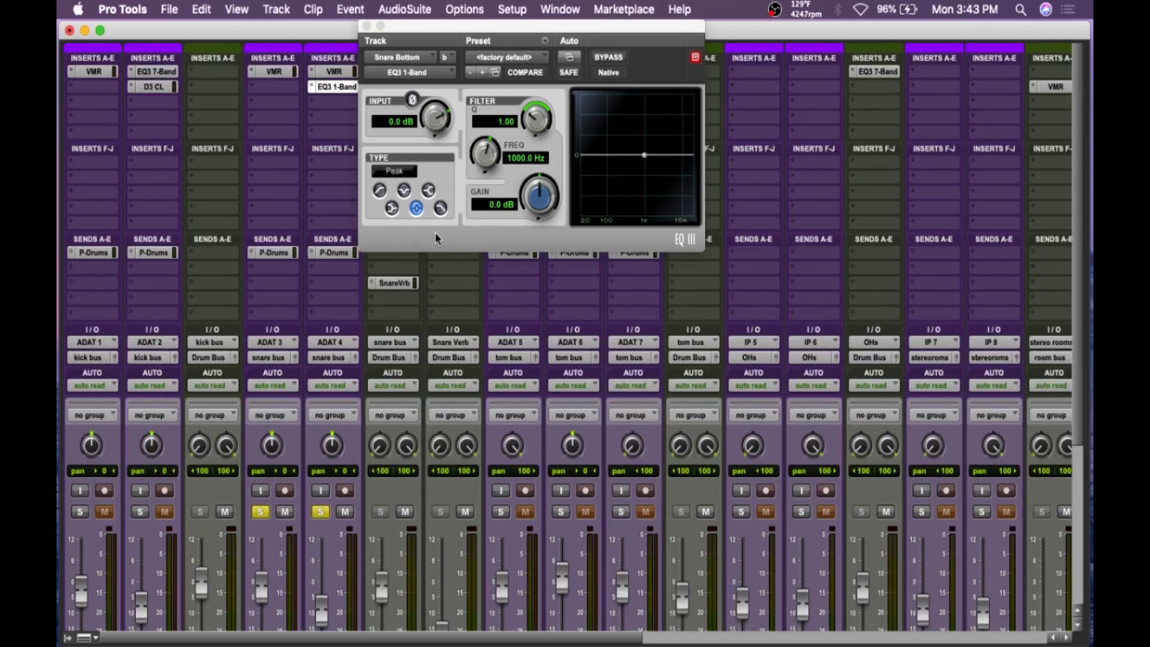
Step: Switch the EQ3 1-Band's input polarity invert on and off twice during playback to compare the snare's phase
{"action": "left_click", "coordinate": [412, 100]}
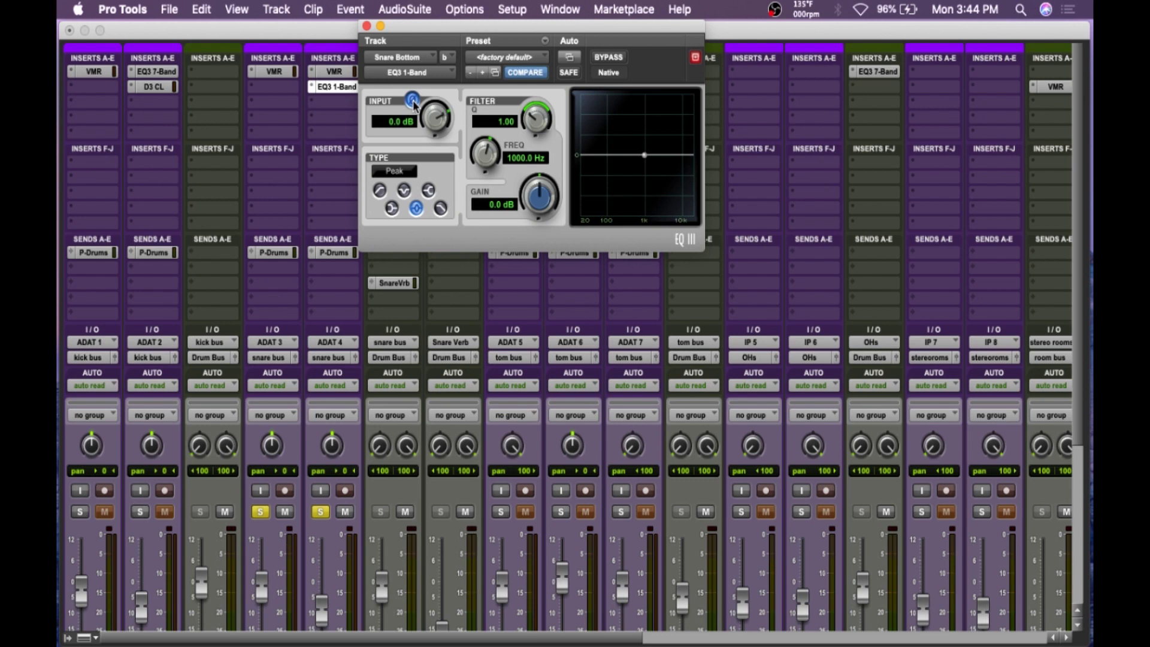
{"action": "left_click", "coordinate": [411, 100]}
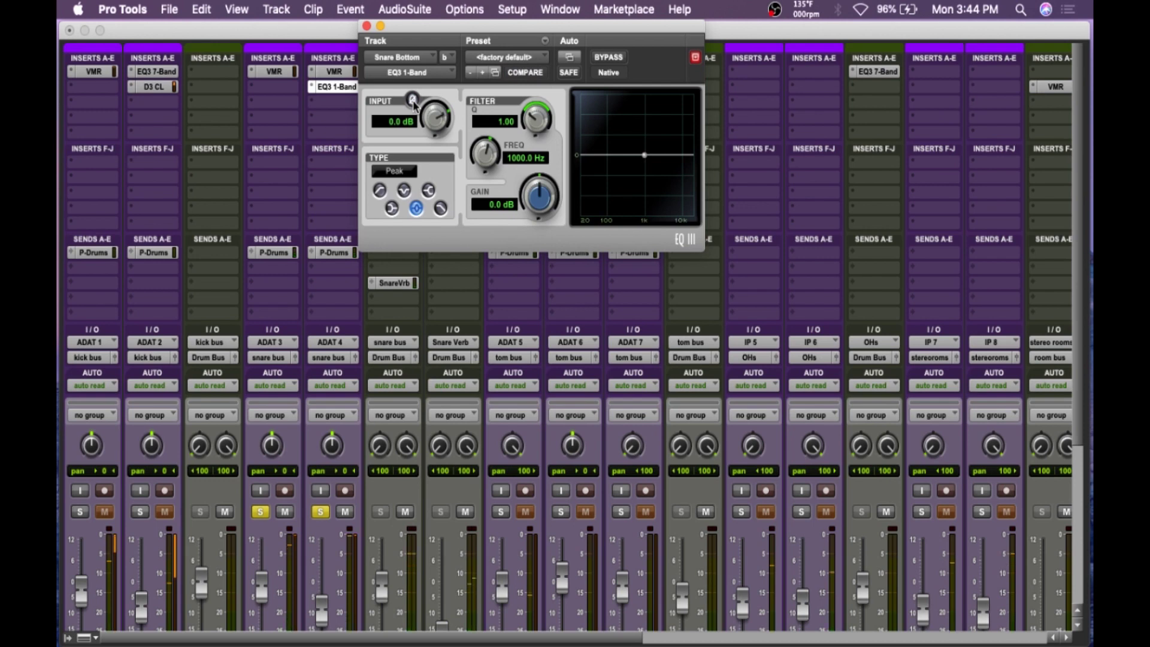
{"action": "left_click", "coordinate": [412, 100]}
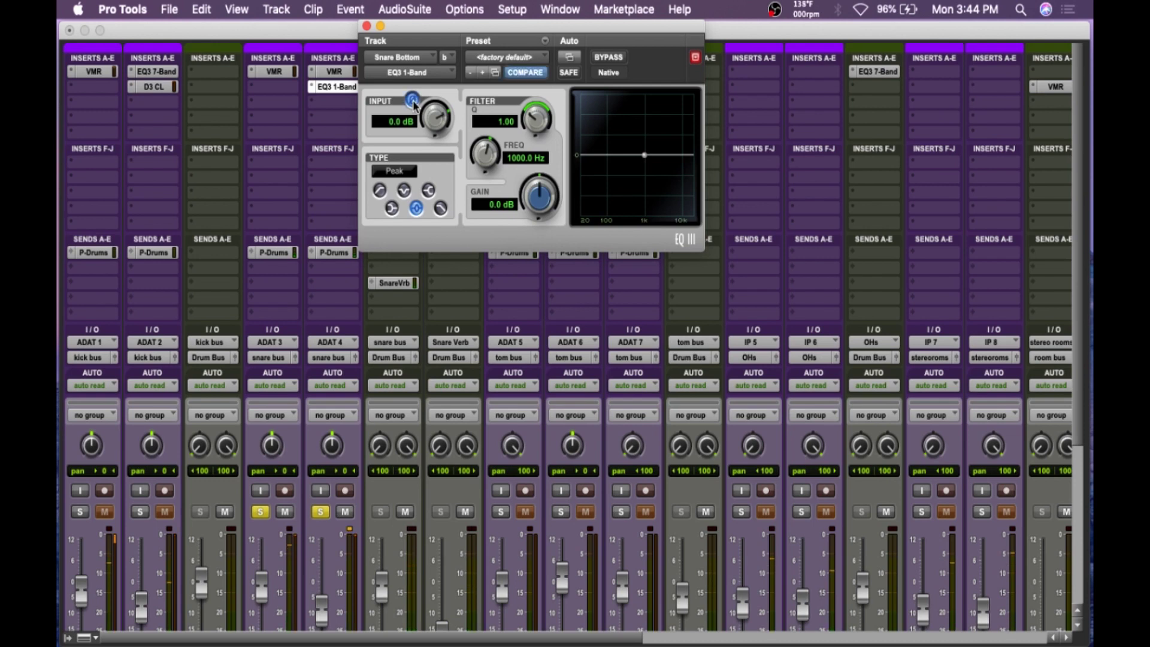
{"action": "left_click", "coordinate": [412, 101]}
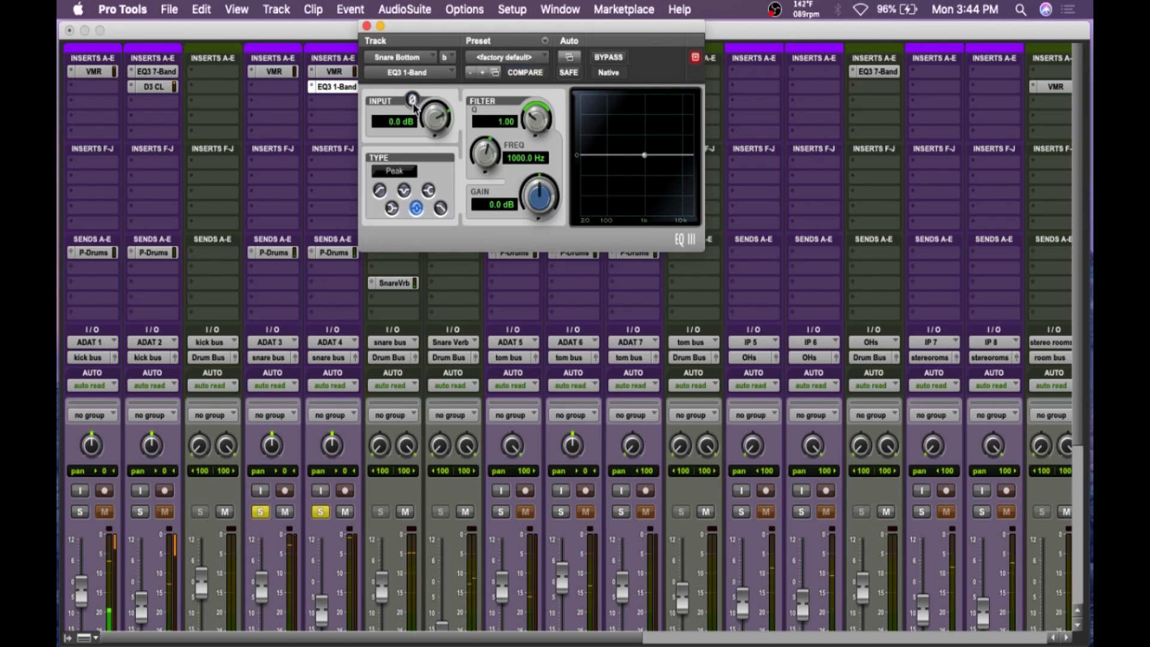
Step: Close the EQ3 1-Band window and remove the plug-in from the Snare Bottom track
{"action": "left_click", "coordinate": [366, 26]}
{"action": "left_click", "coordinate": [312, 88]}
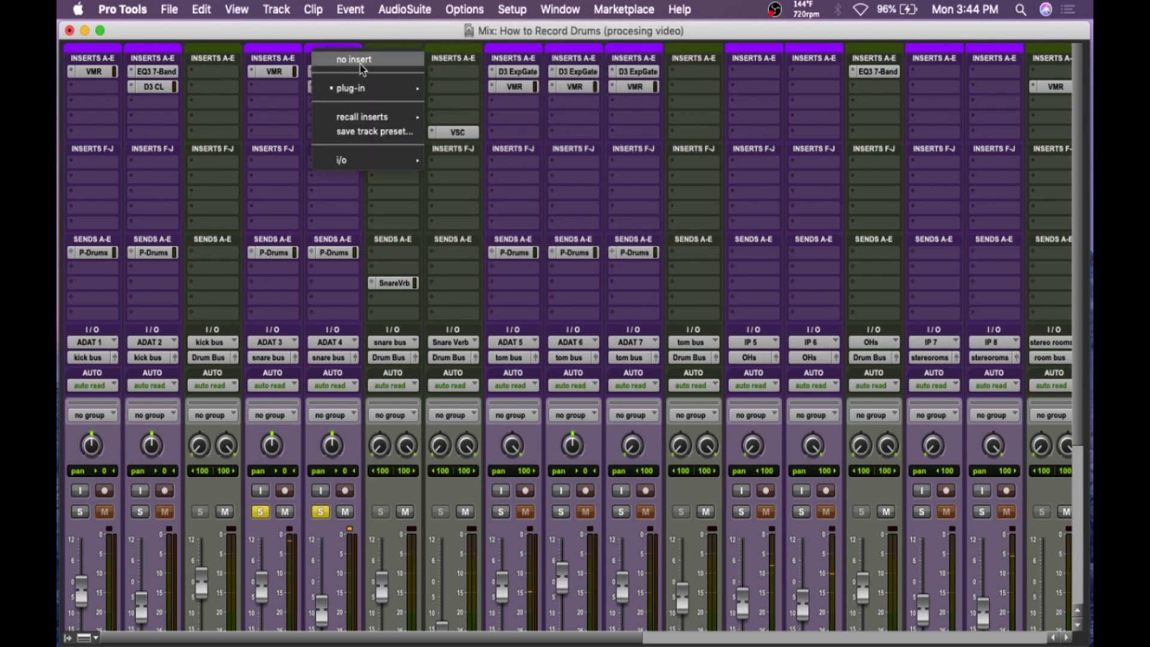
{"action": "left_click", "coordinate": [351, 57]}
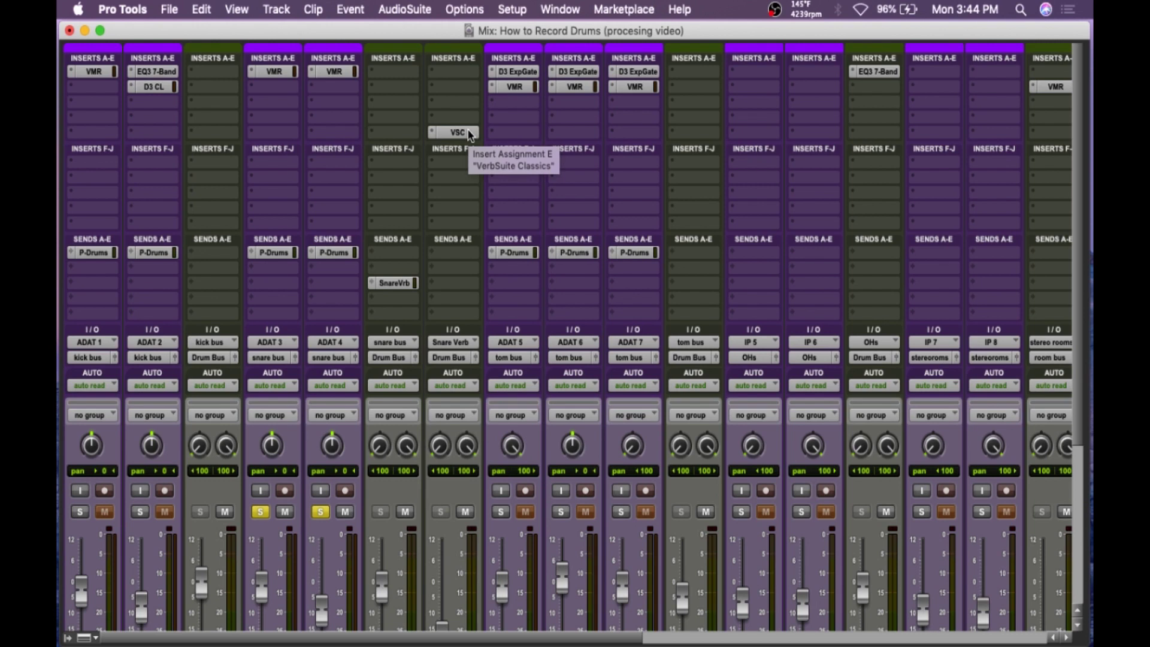
Step: Examine the Snare Bottom track's VMR settings: the FG-N filter and EQ bands, the FG-401 compressor and the Revival module
{"action": "left_click", "coordinate": [333, 72]}
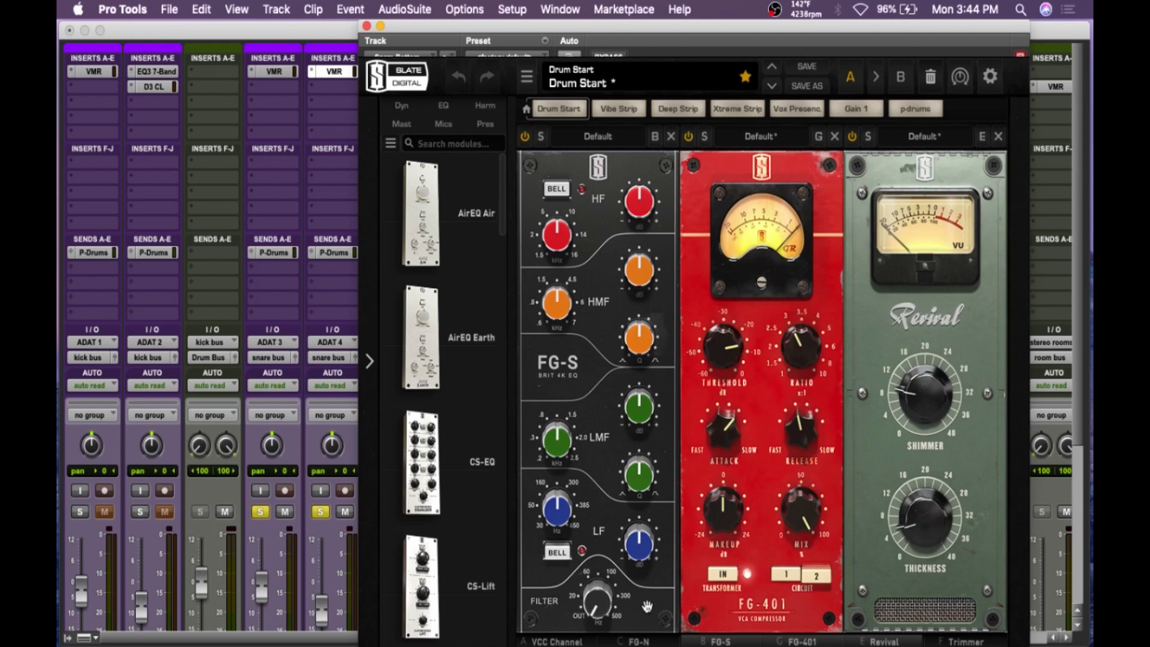
{"action": "left_click", "coordinate": [609, 642]}
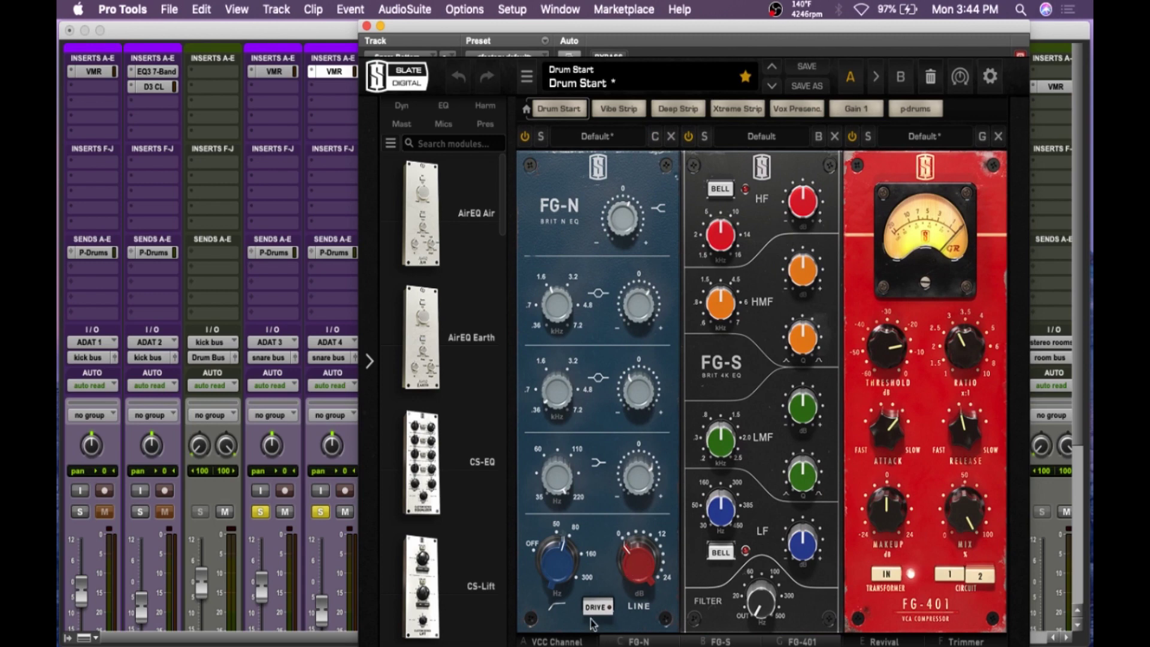
{"action": "left_click", "coordinate": [574, 640]}
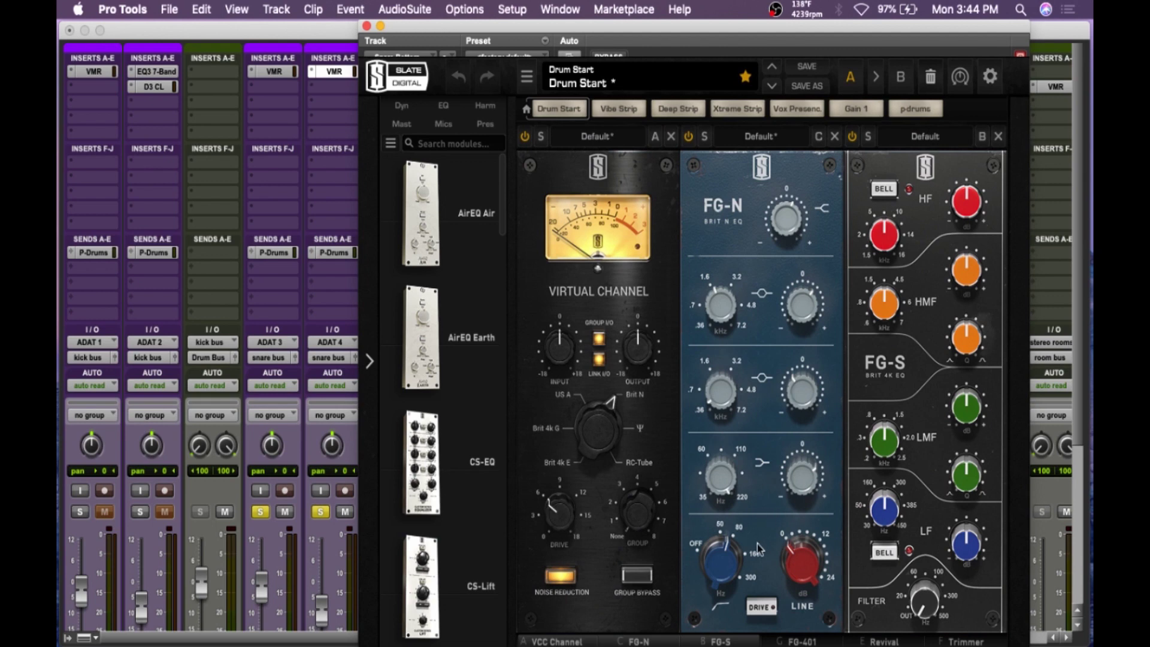
{"action": "mouse_move", "coordinate": [717, 567]}
{"action": "mouse_move", "coordinate": [792, 483]}
{"action": "mouse_move", "coordinate": [730, 479]}
{"action": "mouse_move", "coordinate": [803, 411]}
{"action": "mouse_move", "coordinate": [713, 407]}
{"action": "mouse_move", "coordinate": [804, 316]}
{"action": "mouse_move", "coordinate": [716, 307]}
{"action": "mouse_move", "coordinate": [781, 217]}
{"action": "left_click", "coordinate": [802, 640]}
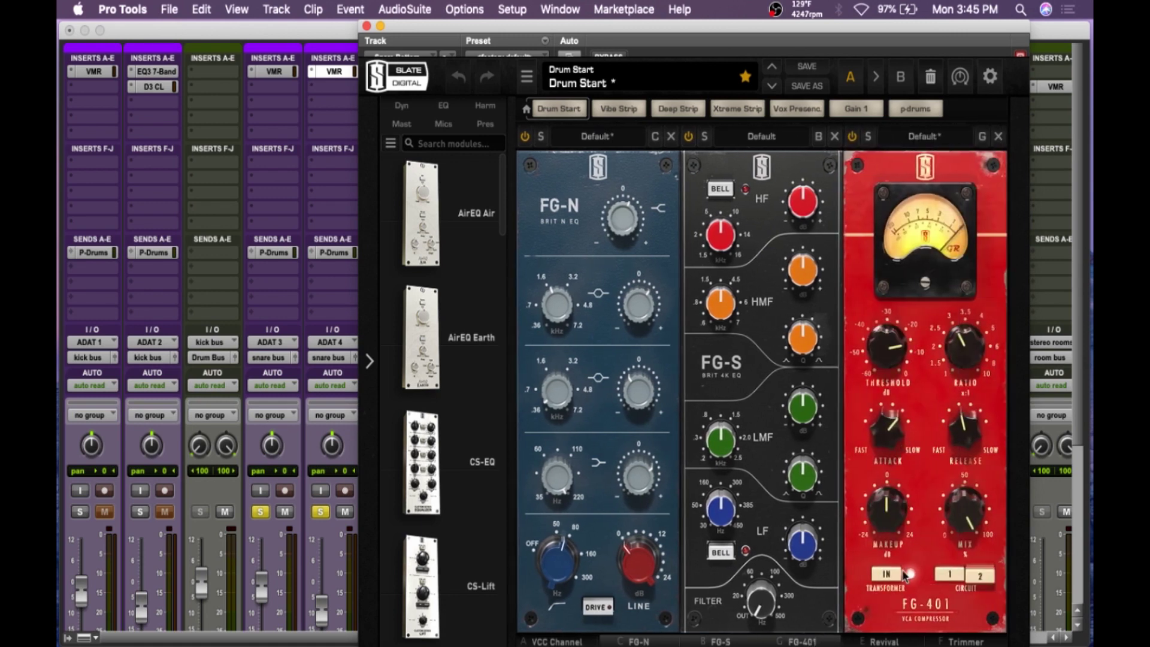
{"action": "left_click", "coordinate": [882, 638]}
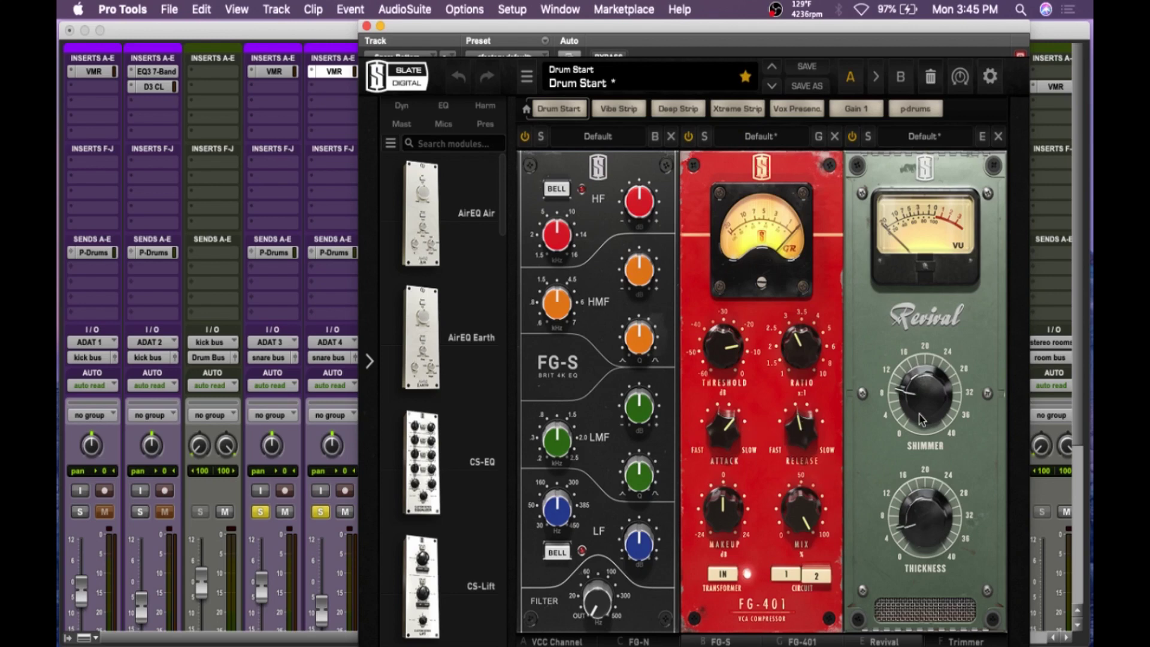
Step: Close the Snare Bottom VMR window and take the Snare Top and Snare Bottom tracks out of solo
{"action": "left_click", "coordinate": [366, 27]}
{"action": "left_click", "coordinate": [320, 512]}
{"action": "left_click", "coordinate": [260, 512]}
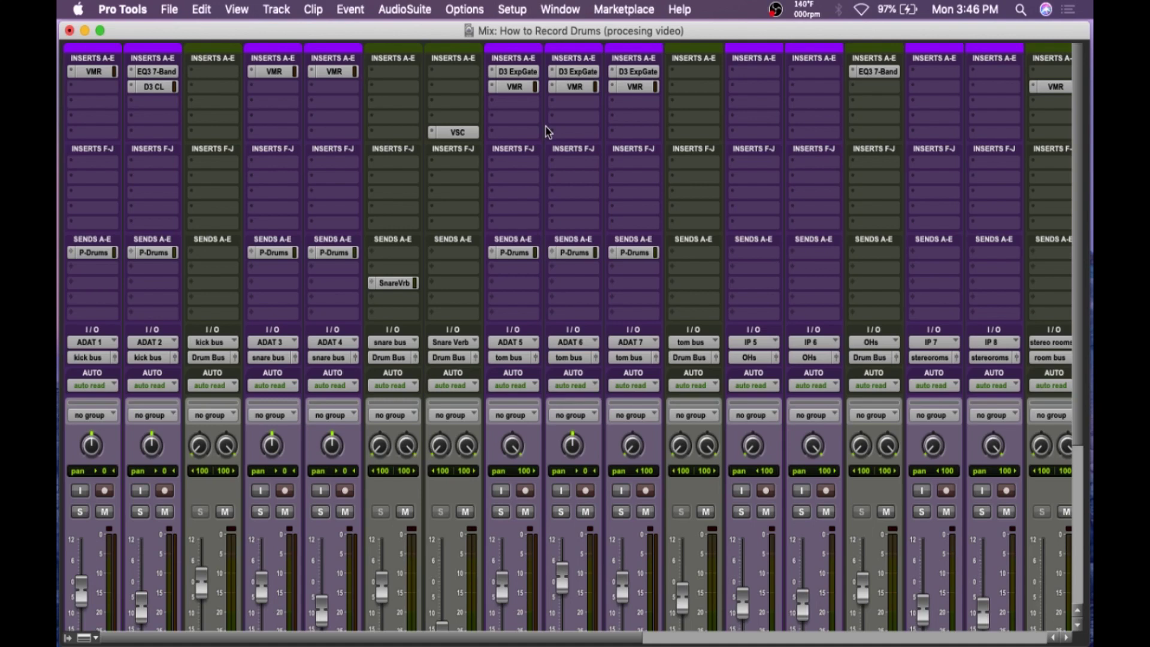
Step: In the Edit window, separate the quiet stretch between two neighbouring drum hits on the Tom 1 track into its own clip
{"action": "key", "text": "super+equal"}
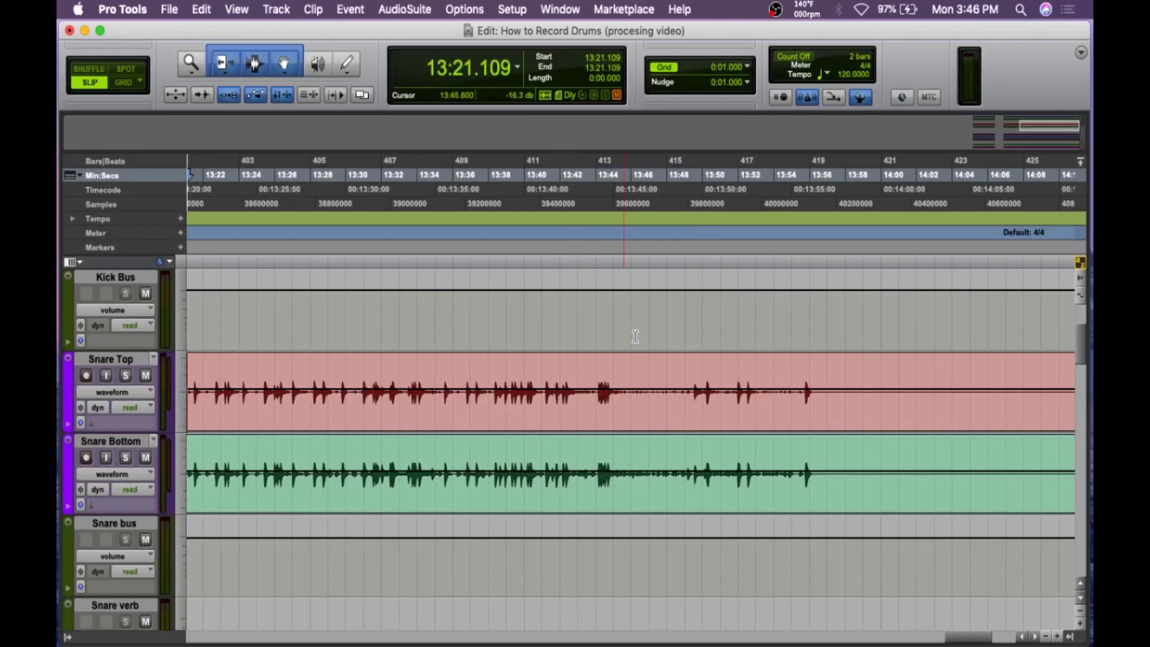
{"action": "scroll", "coordinate": [639, 370], "scroll_direction": "down", "scroll_amount": 3}
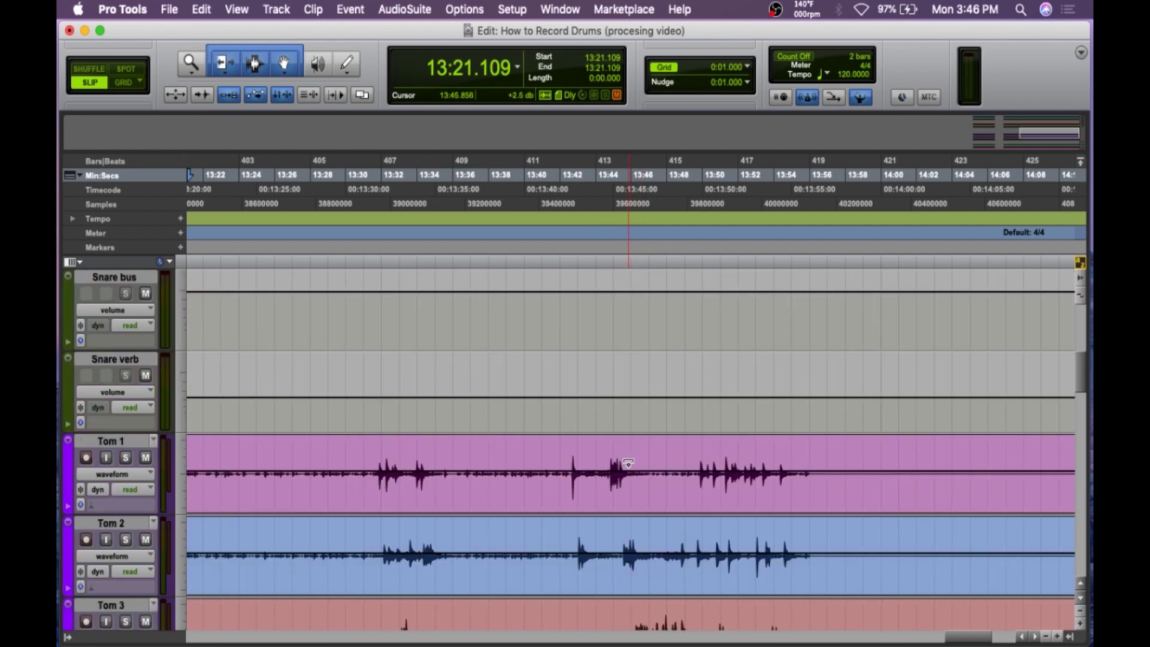
{"action": "left_click", "coordinate": [553, 458]}
{"action": "key", "text": "super+bracketright"}
{"action": "key", "text": "super+bracketright"}
{"action": "key", "text": "super+bracketright"}
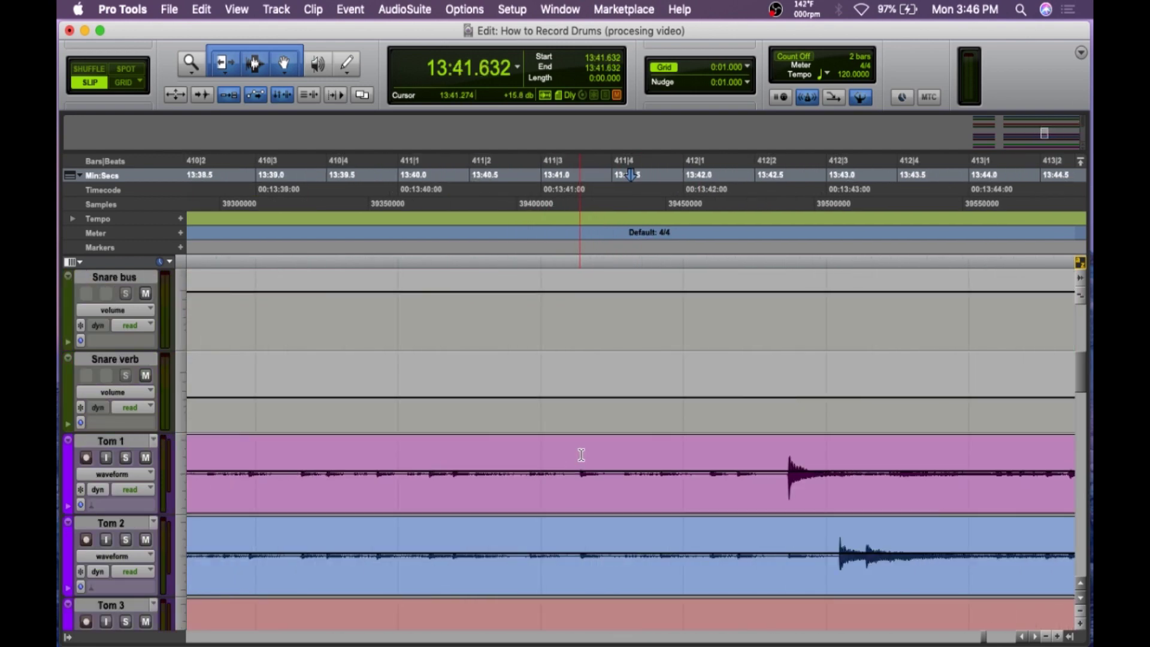
{"action": "scroll", "coordinate": [683, 455], "scroll_direction": "right", "scroll_amount": 5}
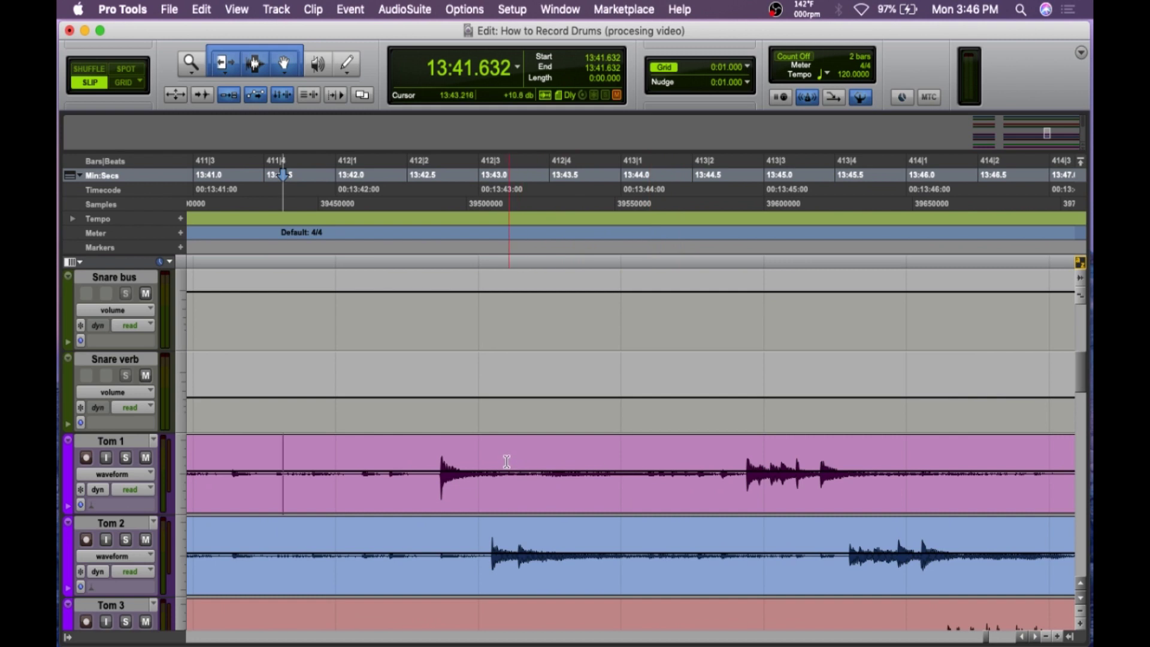
{"action": "left_click_drag", "start_coordinate": [495, 458], "coordinate": [745, 473]}
{"action": "key", "text": "super+e"}
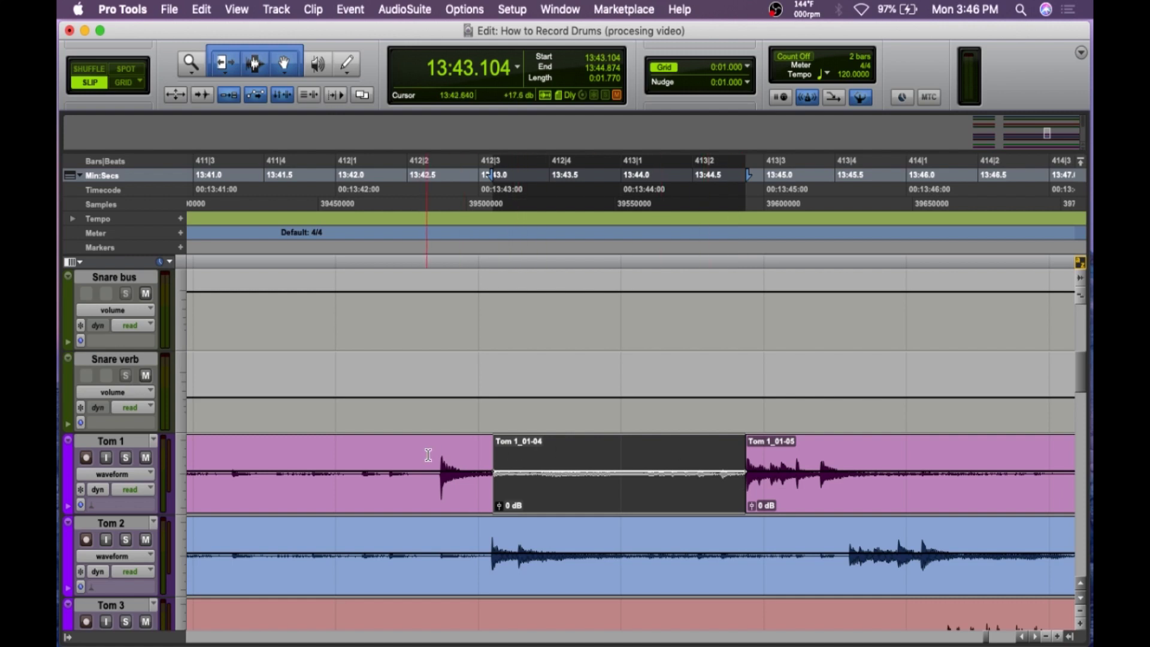
Step: Separate the bleed just before the first of those Tom 1 hits into its own clip
{"action": "left_click_drag", "start_coordinate": [438, 453], "coordinate": [385, 452]}
{"action": "left_click_drag", "start_coordinate": [280, 452], "coordinate": [230, 443]}
{"action": "key", "text": "super+e"}
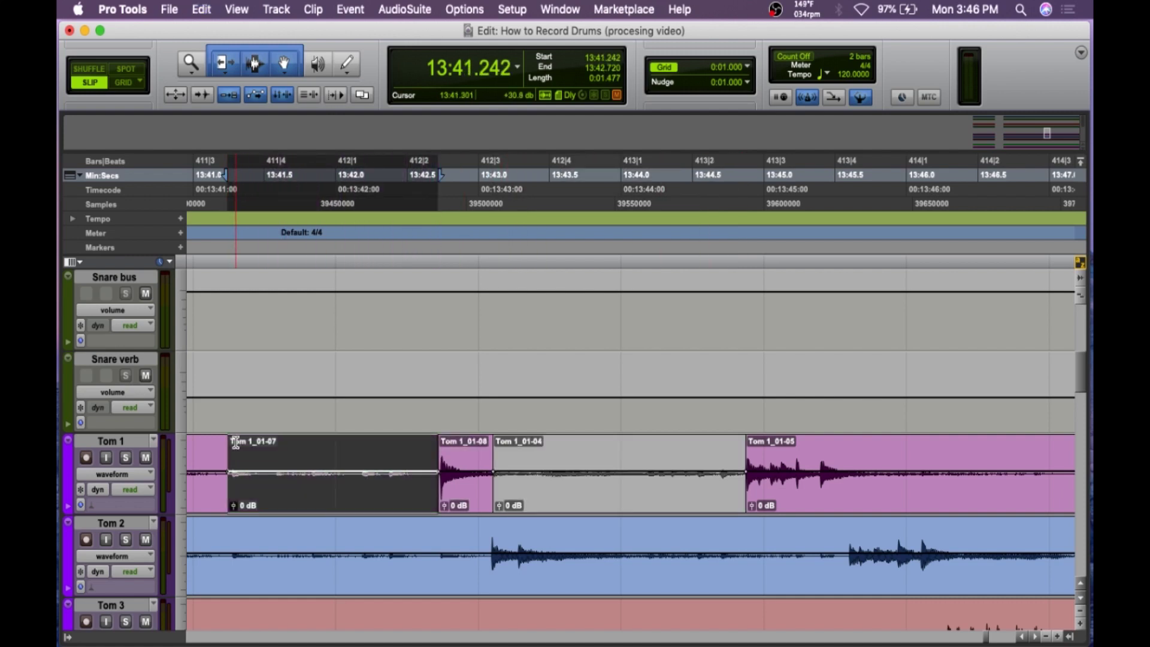
Step: Undo the clip separations made on the Tom 1 track
{"action": "key", "text": "super+z"}
{"action": "key", "text": "super+z"}
{"action": "key", "text": "super+z"}
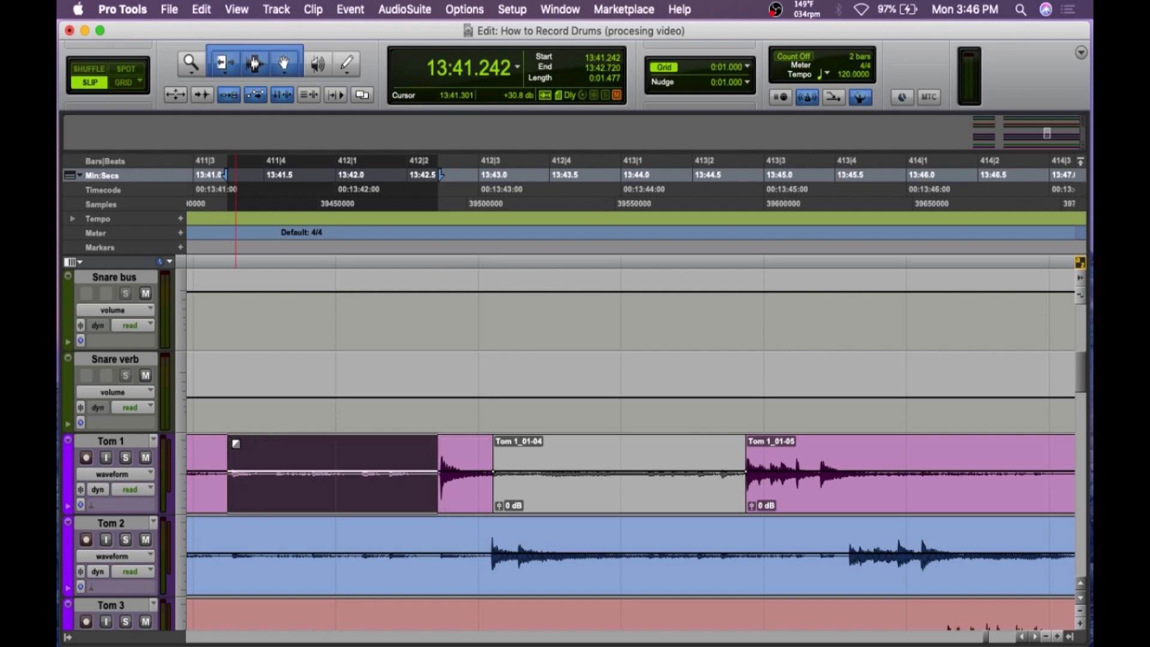
Step: Place the edit cursor on the Tom 1 track at 13:24.949, with the whole Tom 1 clip in view
{"action": "key", "text": "super+equal"}
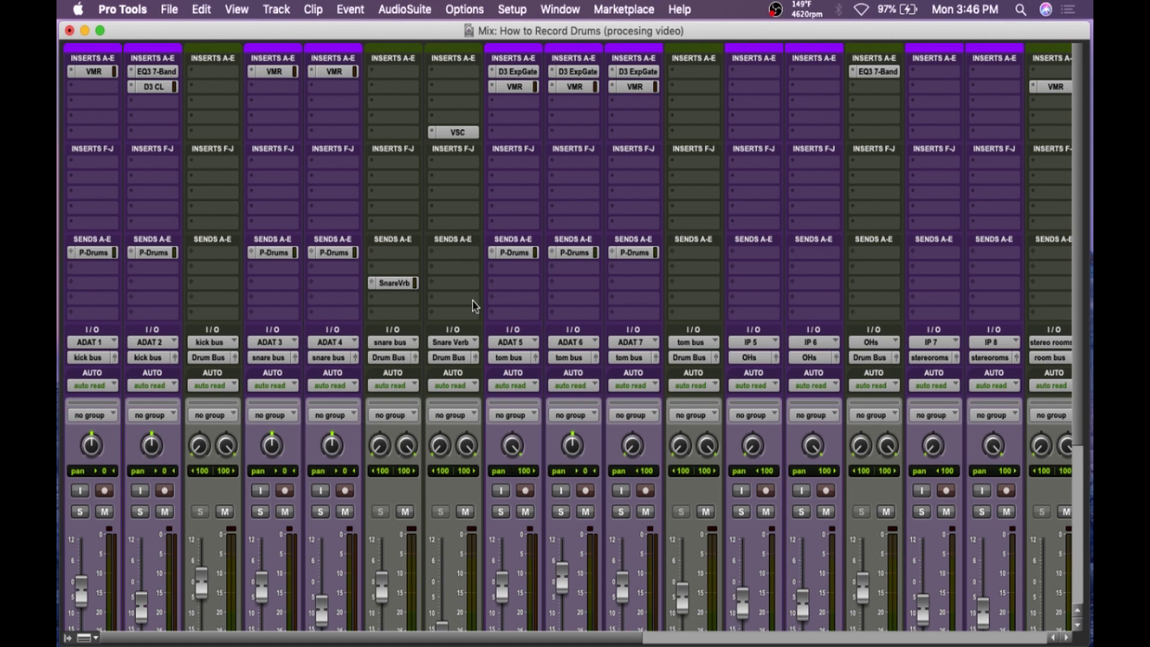
{"action": "key", "text": "super+equal"}
{"action": "key", "text": "super+bracketleft"}
{"action": "key", "text": "super+bracketleft"}
{"action": "key", "text": "super+bracketleft"}
{"action": "key", "text": "super+bracketleft"}
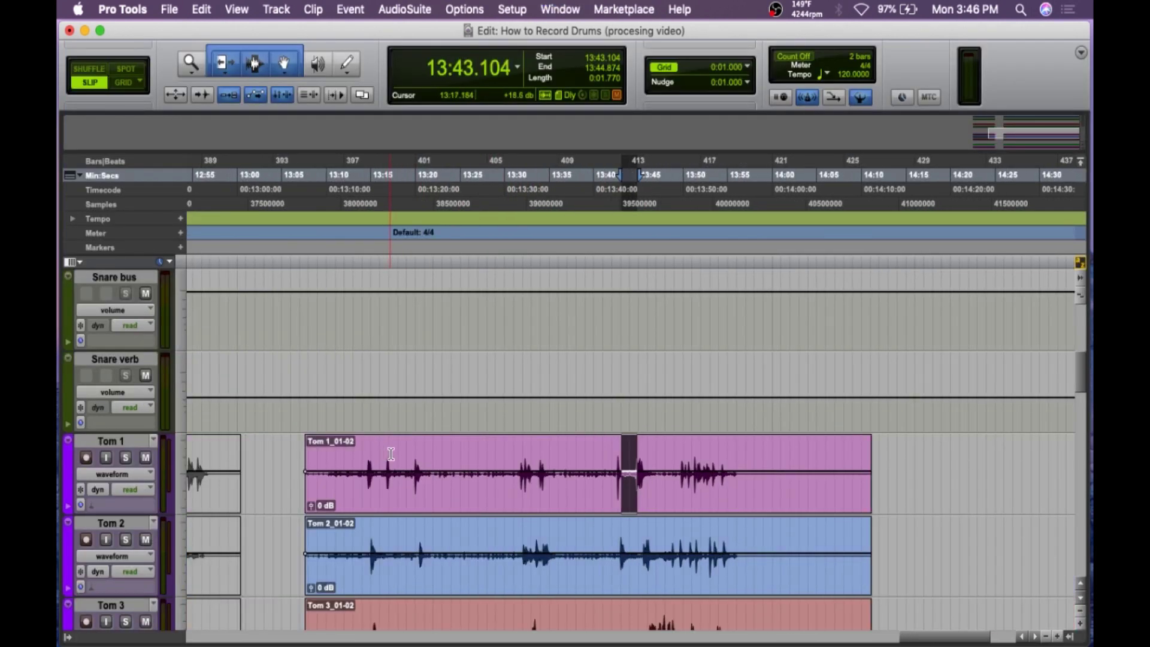
{"action": "left_click", "coordinate": [459, 455]}
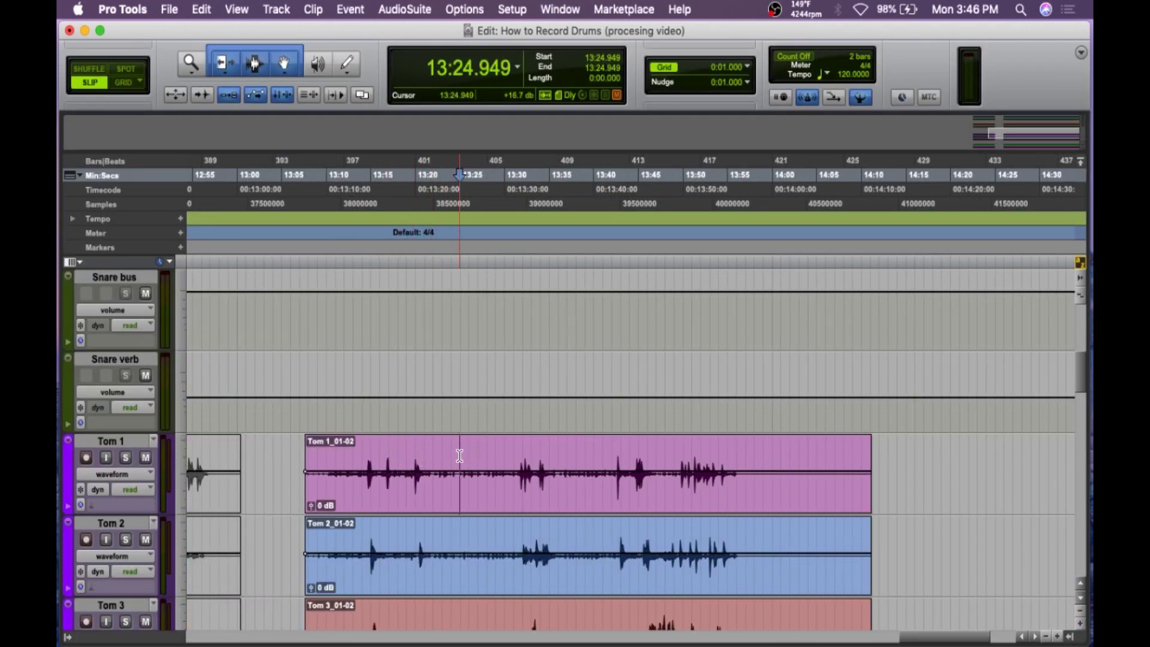
Step: Return to the Mix window and examine the FG-N filter, low, mid and high EQ bands in Tom 1's VMR
{"action": "key", "text": "super+equal"}
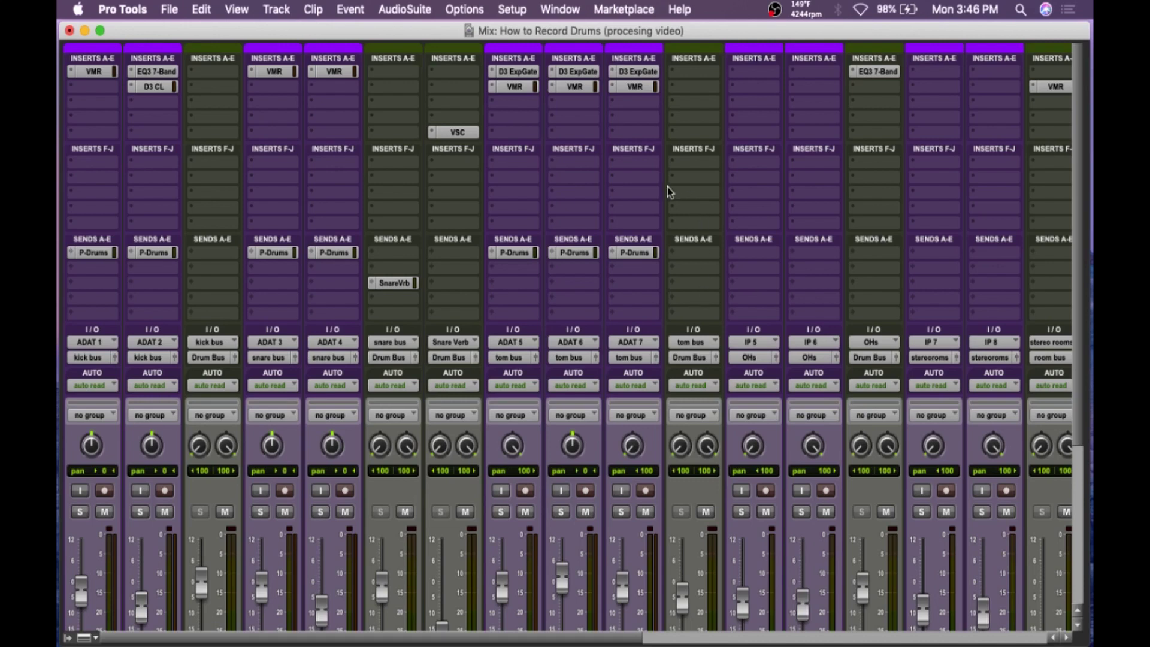
{"action": "left_click", "coordinate": [510, 88]}
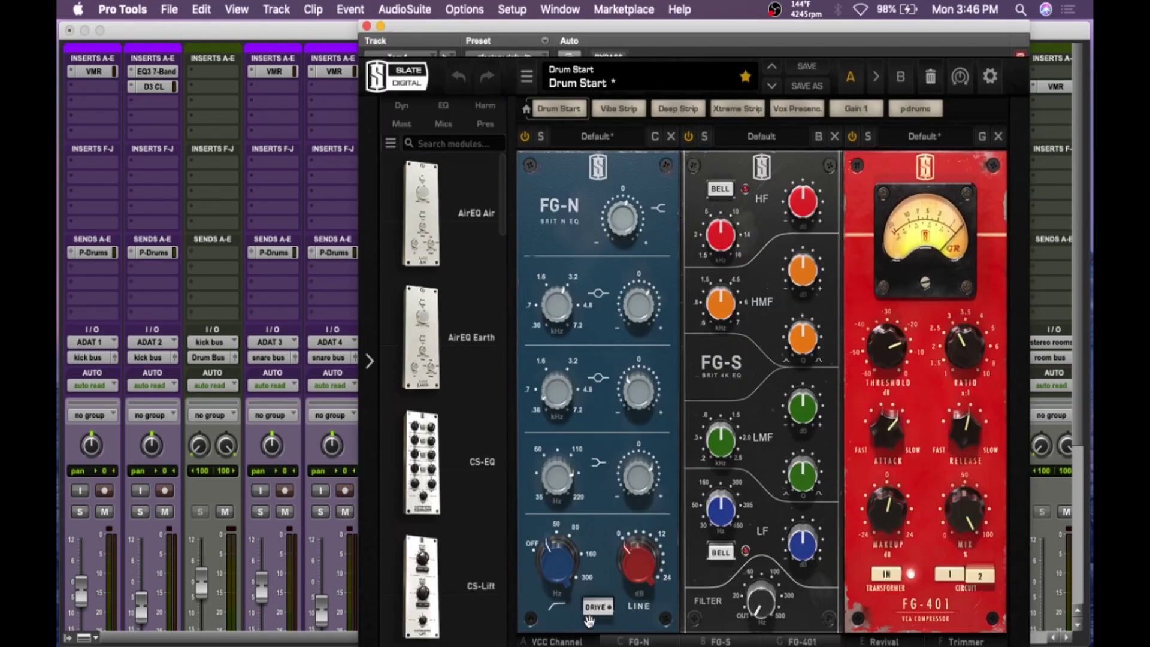
{"action": "left_click", "coordinate": [575, 641]}
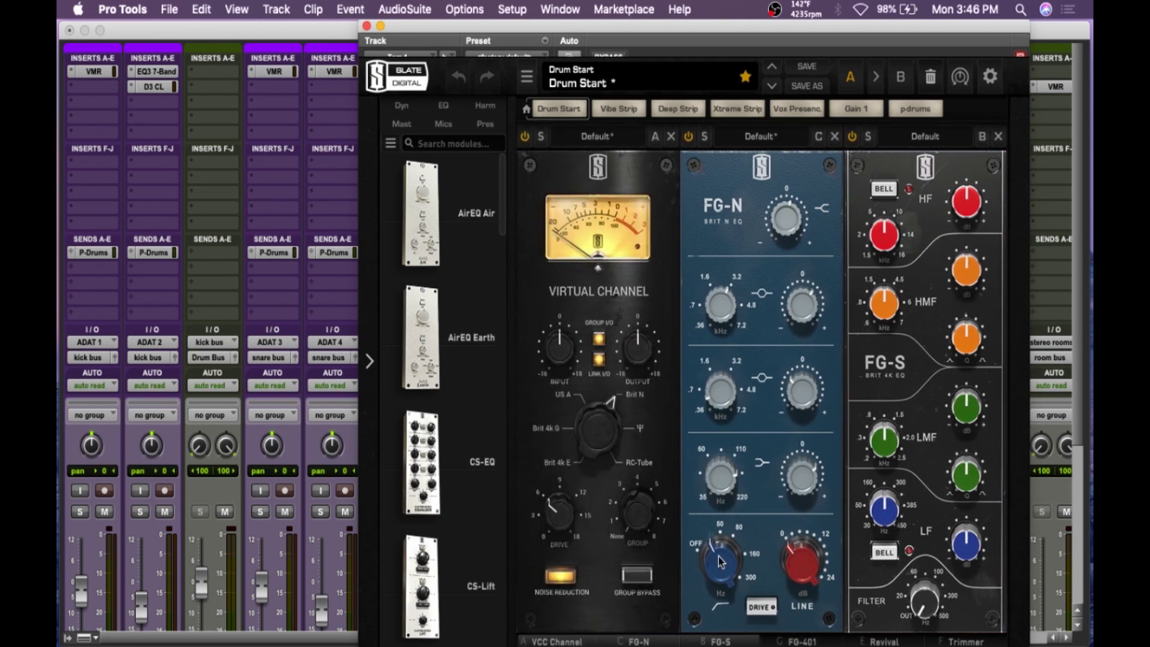
{"action": "mouse_move", "coordinate": [717, 556]}
{"action": "mouse_move", "coordinate": [799, 484]}
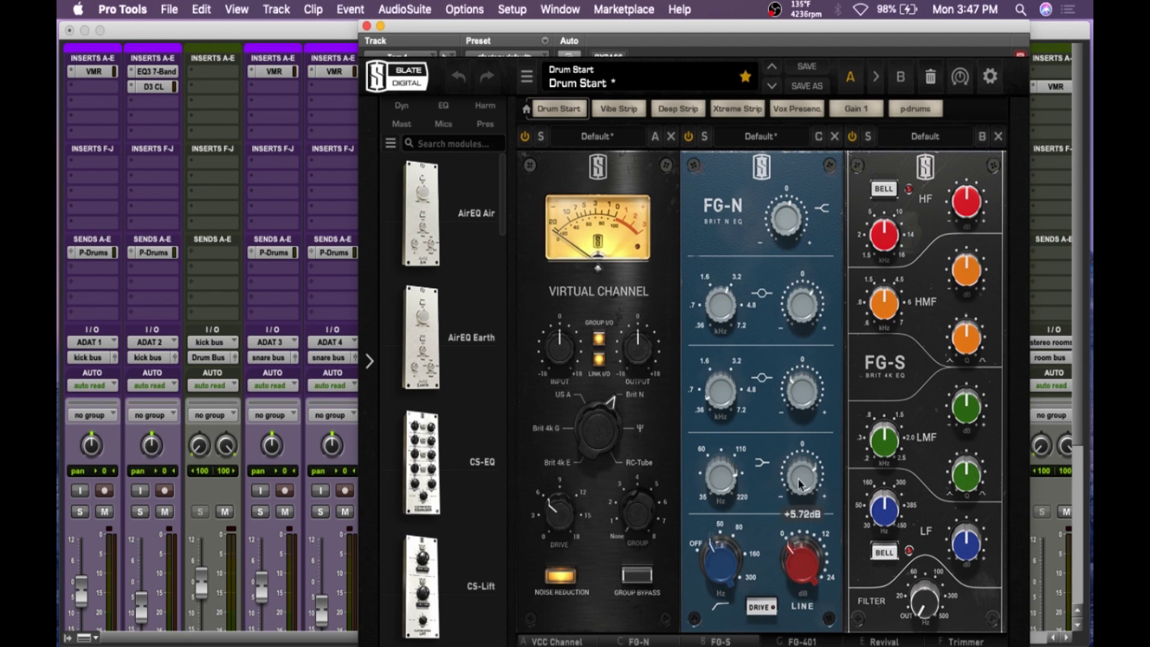
{"action": "mouse_move", "coordinate": [736, 484]}
{"action": "mouse_move", "coordinate": [808, 399]}
{"action": "mouse_move", "coordinate": [714, 391]}
{"action": "mouse_move", "coordinate": [803, 307]}
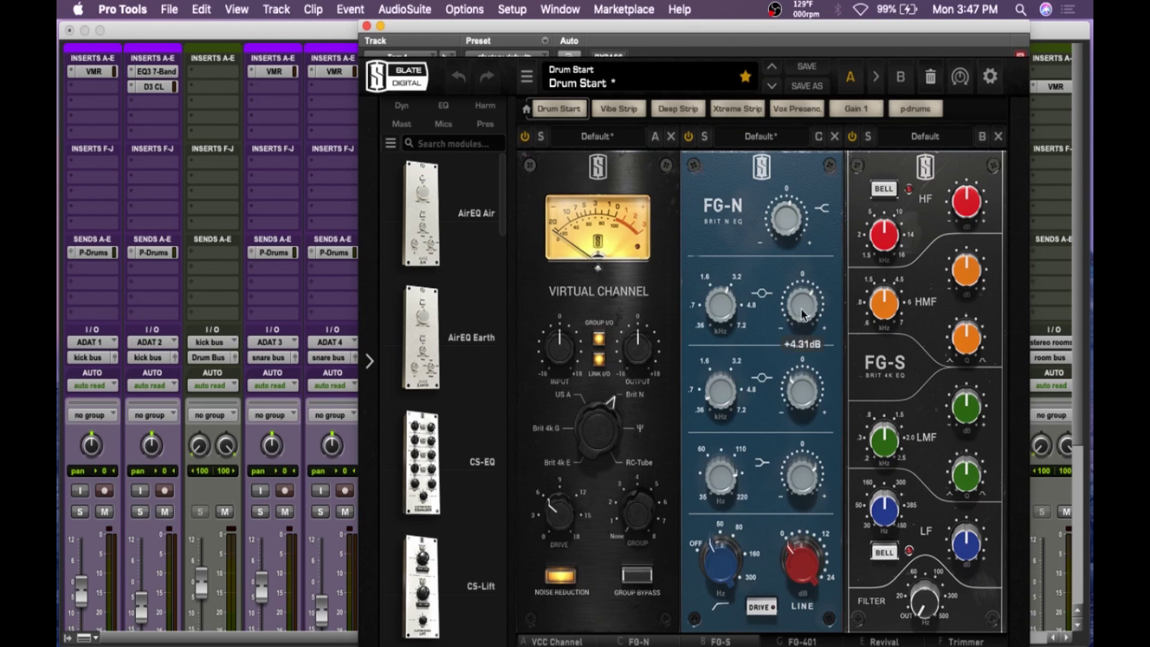
{"action": "mouse_move", "coordinate": [719, 307]}
{"action": "mouse_move", "coordinate": [780, 231]}
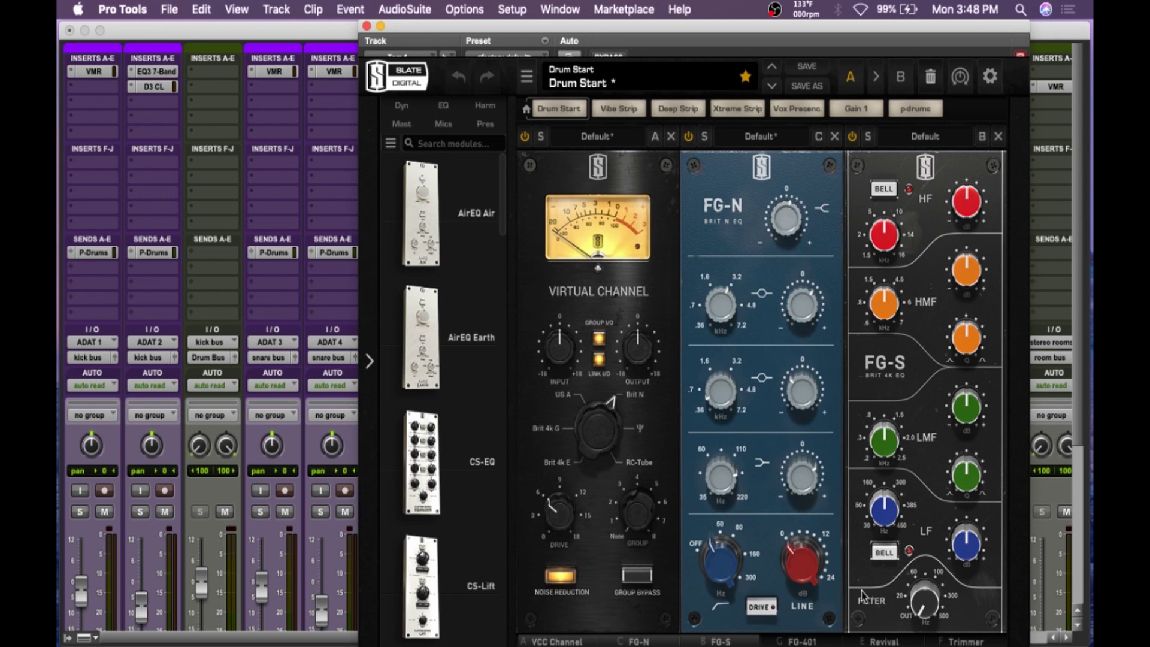
Step: Review the FG-401 compressor and Revival module in Tom 1's VMR and close the plug-in window
{"action": "left_click", "coordinate": [798, 641]}
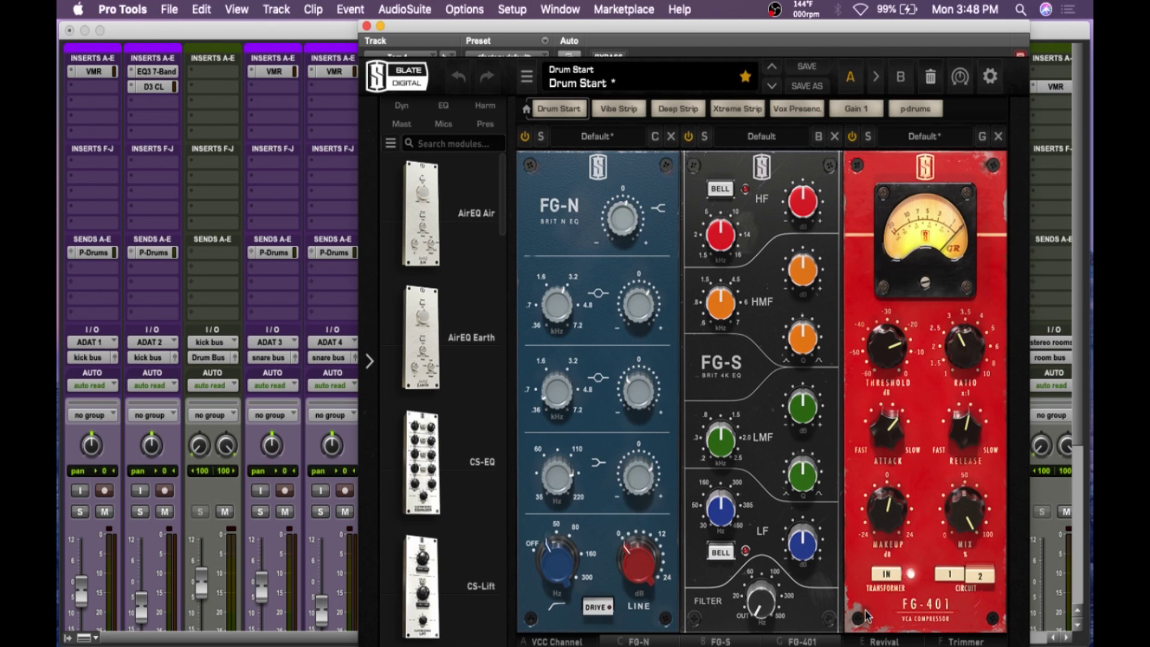
{"action": "left_click", "coordinate": [891, 639]}
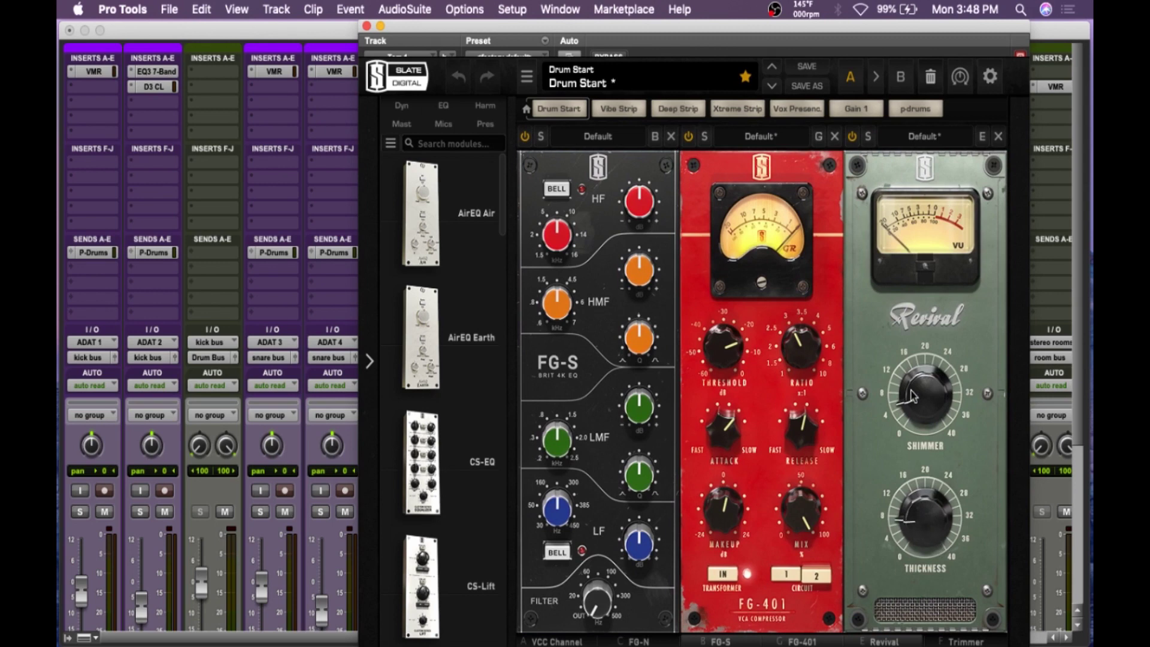
{"action": "left_click", "coordinate": [366, 26]}
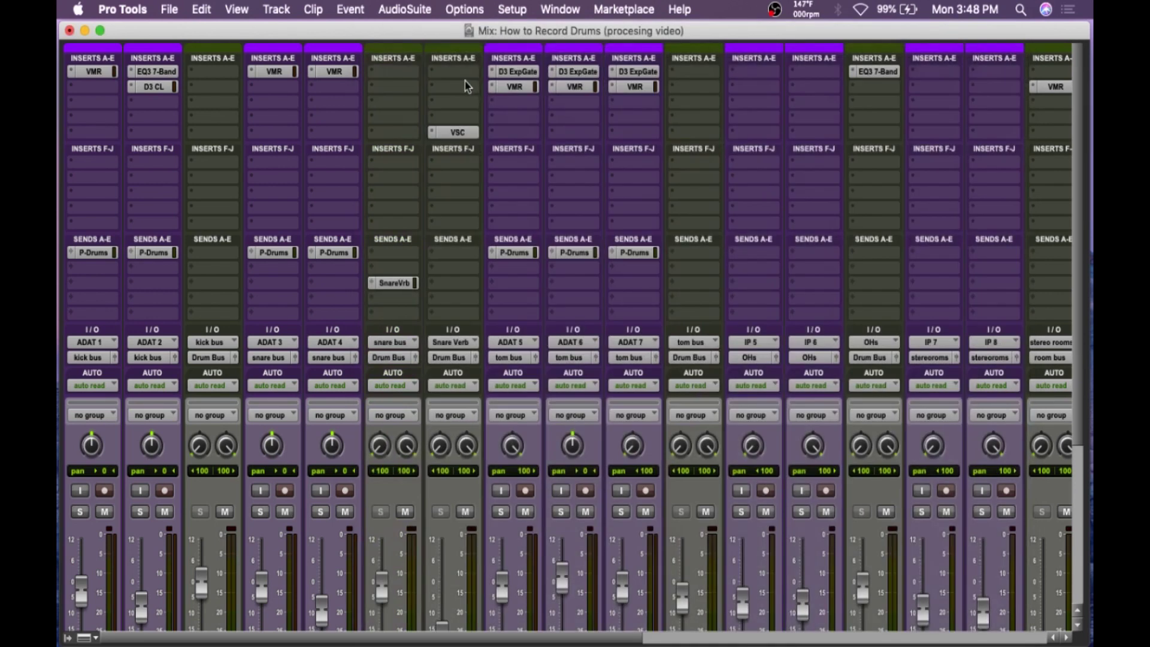
Step: Examine the FG-N EQ, FG-401 compressor and Revival settings in Tom 2's VMR and close the plug-in window
{"action": "left_click", "coordinate": [573, 88]}
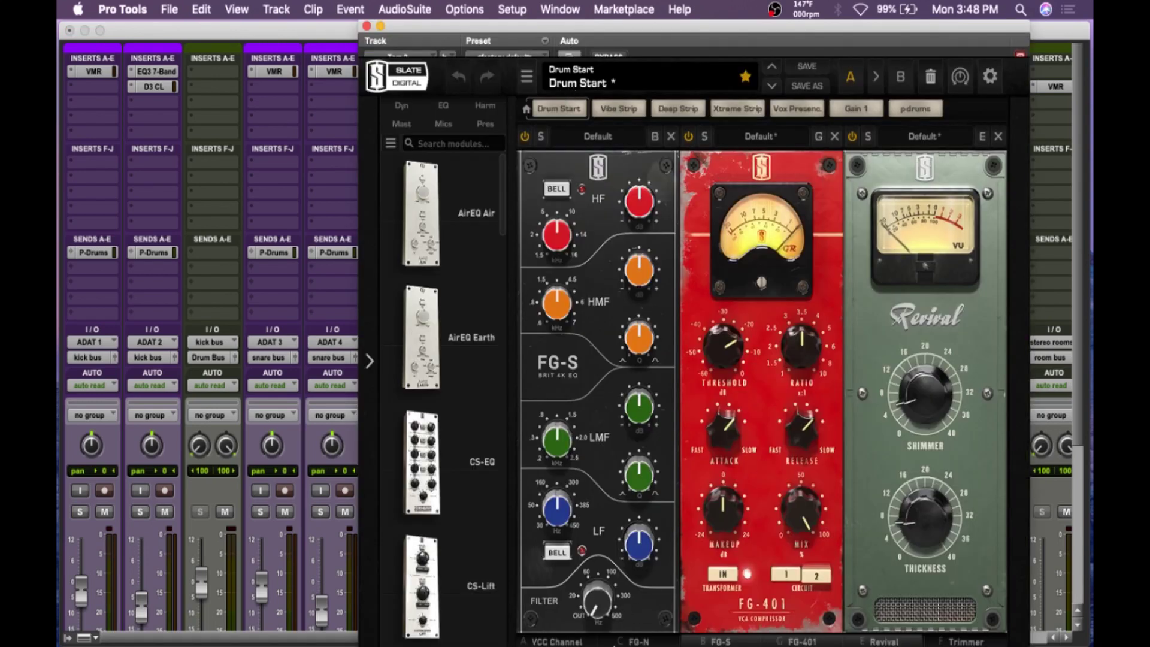
{"action": "left_click", "coordinate": [562, 642]}
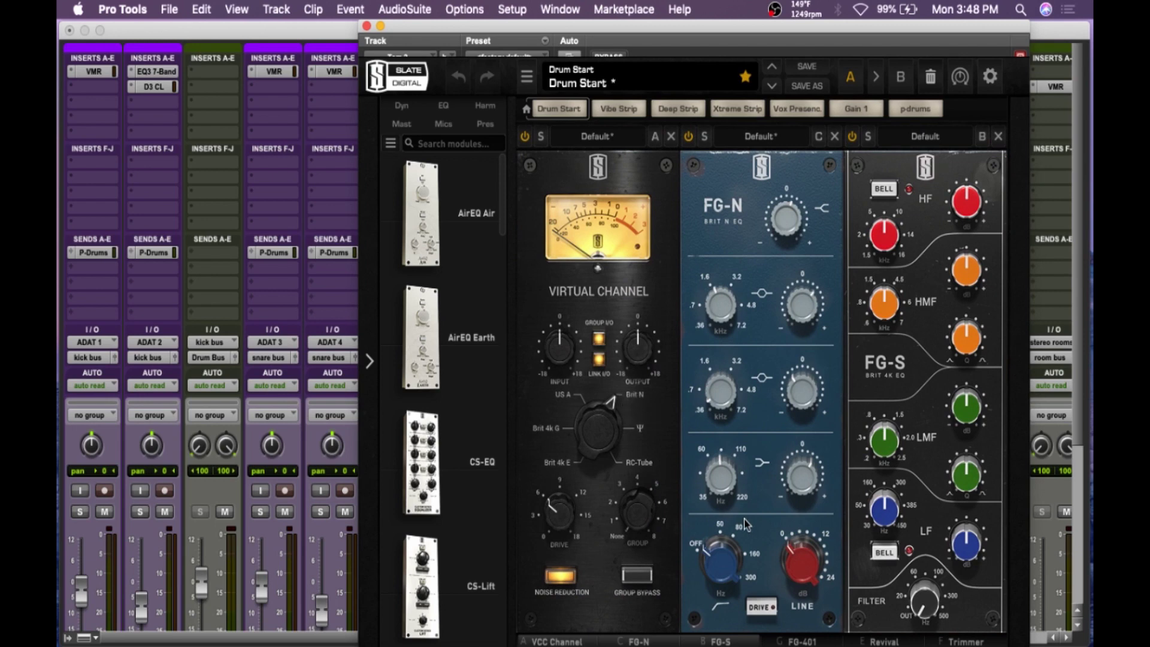
{"action": "mouse_move", "coordinate": [728, 560]}
{"action": "mouse_move", "coordinate": [810, 486]}
{"action": "mouse_move", "coordinate": [809, 395]}
{"action": "left_click", "coordinate": [889, 641]}
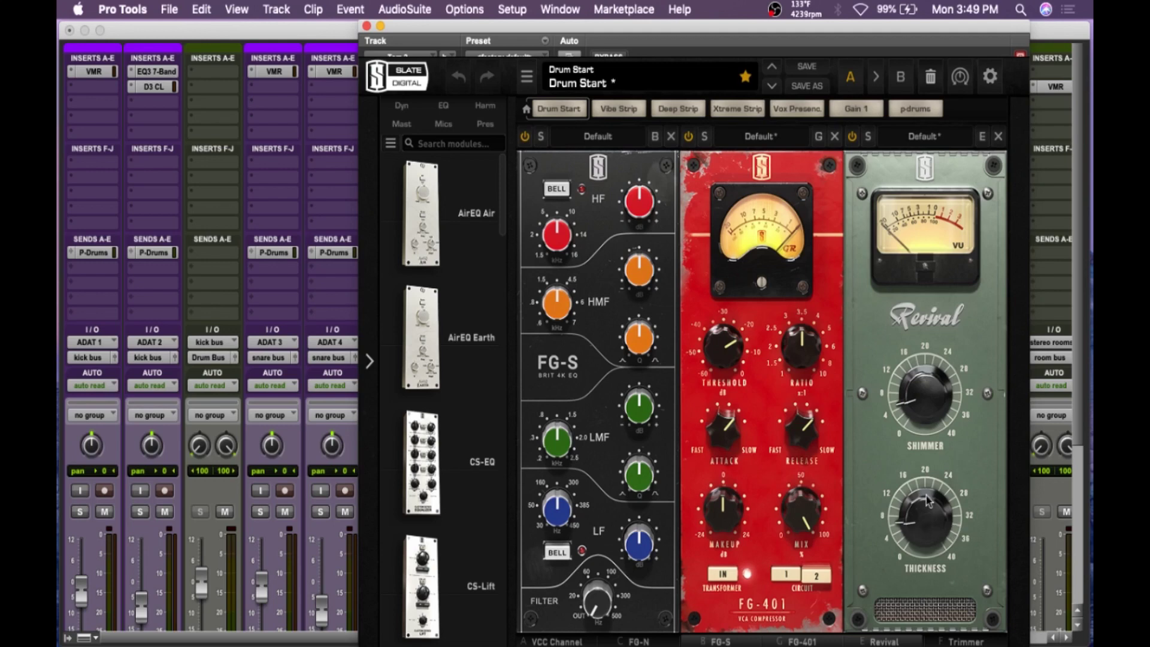
{"action": "left_click", "coordinate": [366, 26]}
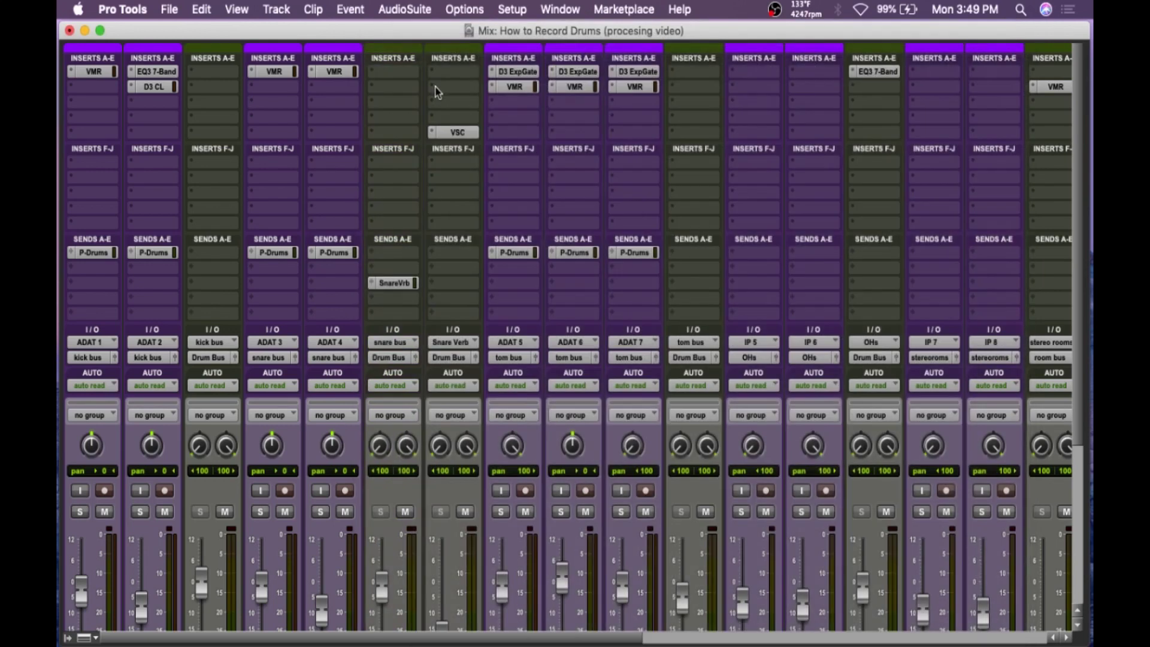
Step: Examine the FG-N EQ, FG-401 compressor and Revival settings in Tom 3's VMR and close the plug-in window
{"action": "left_click", "coordinate": [634, 87]}
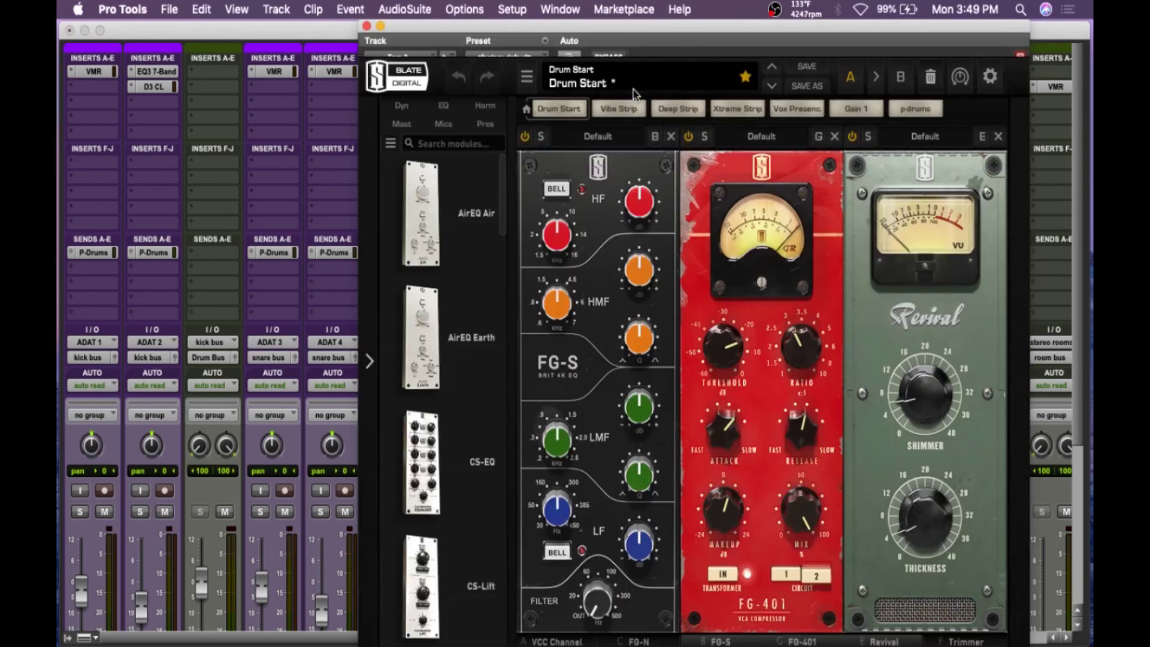
{"action": "left_click", "coordinate": [561, 639]}
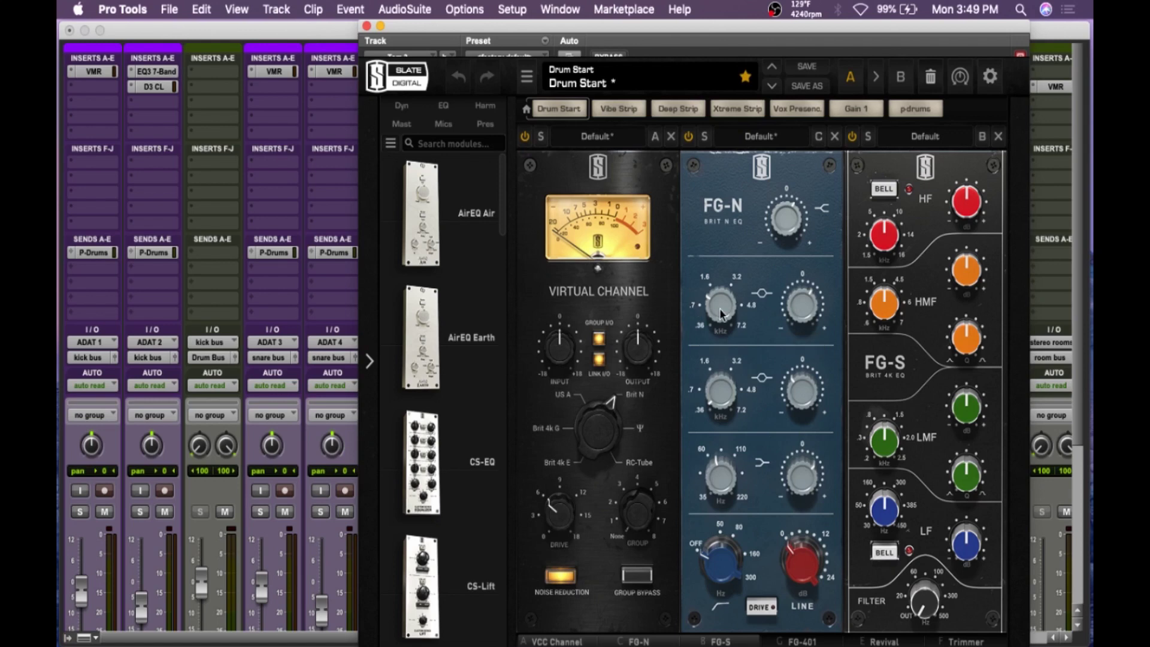
{"action": "mouse_move", "coordinate": [783, 234]}
{"action": "left_click", "coordinate": [814, 642]}
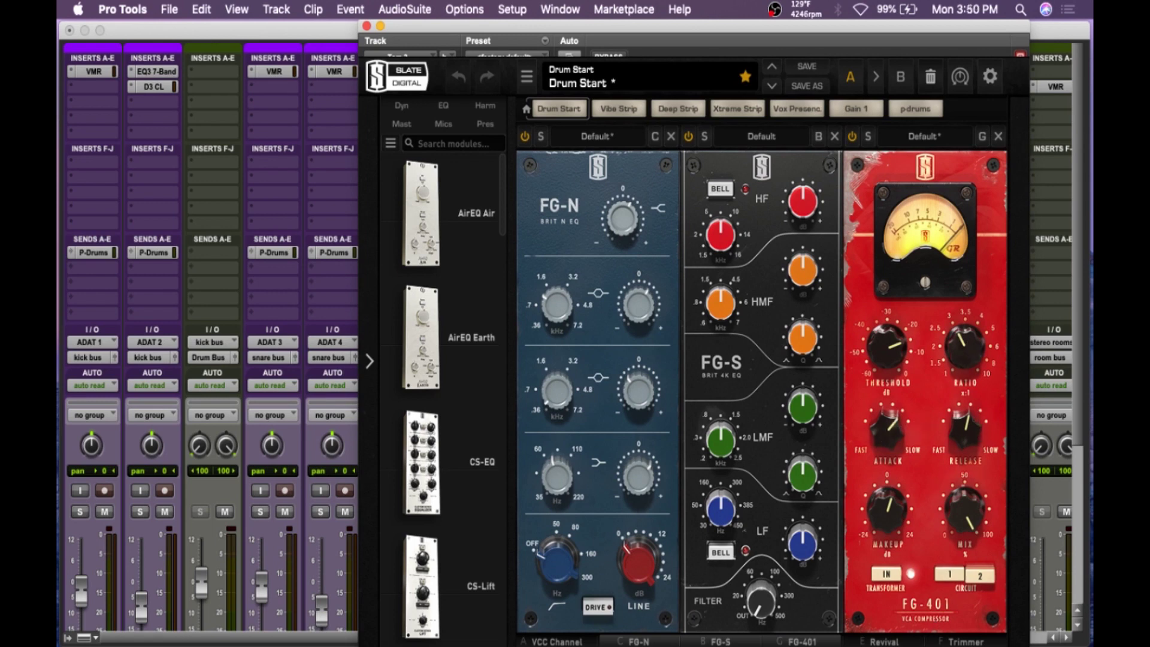
{"action": "left_click", "coordinate": [896, 642]}
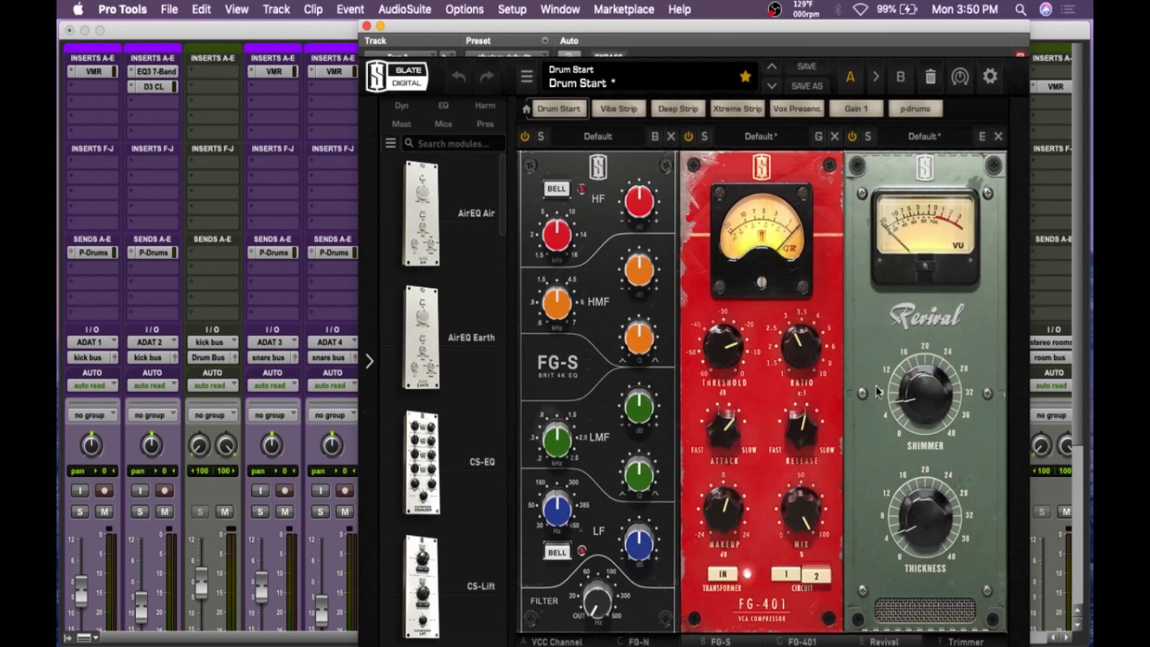
{"action": "left_click", "coordinate": [367, 27]}
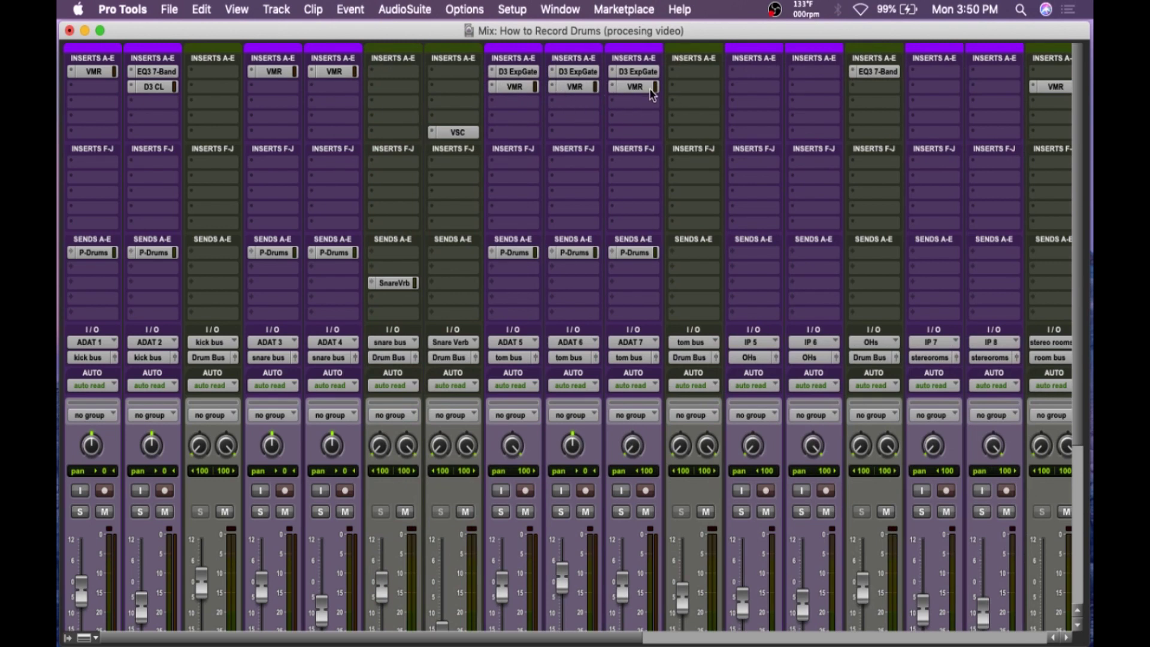
{"action": "scroll", "coordinate": [810, 242], "scroll_direction": "down", "scroll_amount": 5}
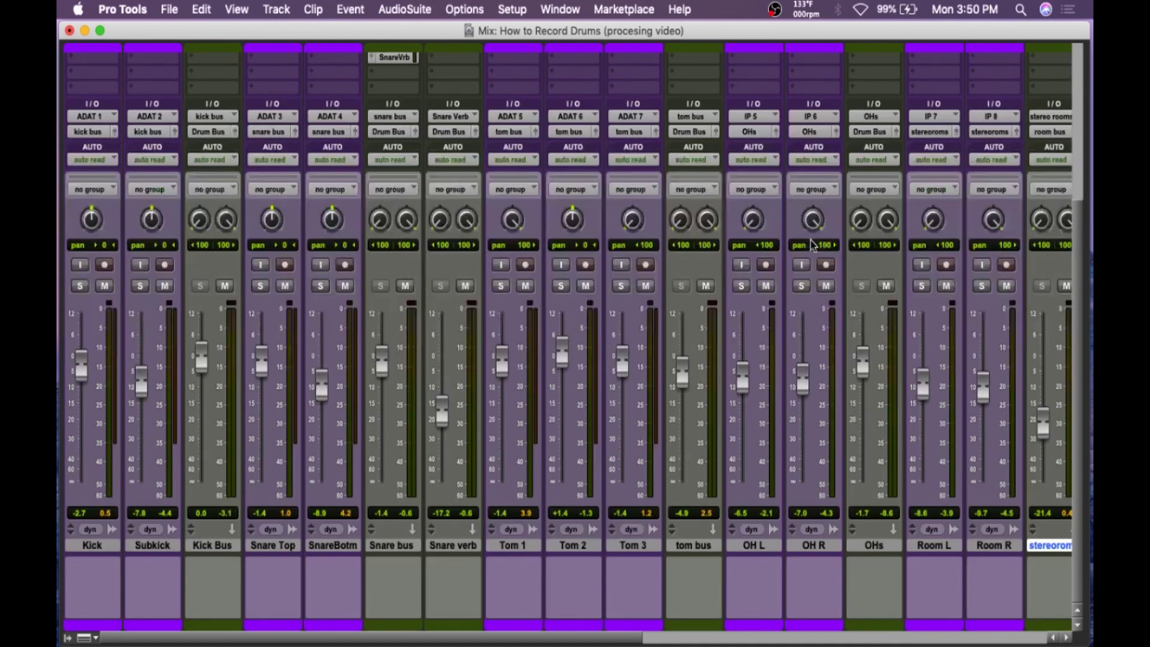
Step: Examine the high-pass filter and high-frequency band in the OHs bus's EQ3 7-Band and close the plug-in window
{"action": "scroll", "coordinate": [810, 242], "scroll_direction": "right", "scroll_amount": 3}
{"action": "scroll", "coordinate": [810, 242], "scroll_direction": "up", "scroll_amount": 5}
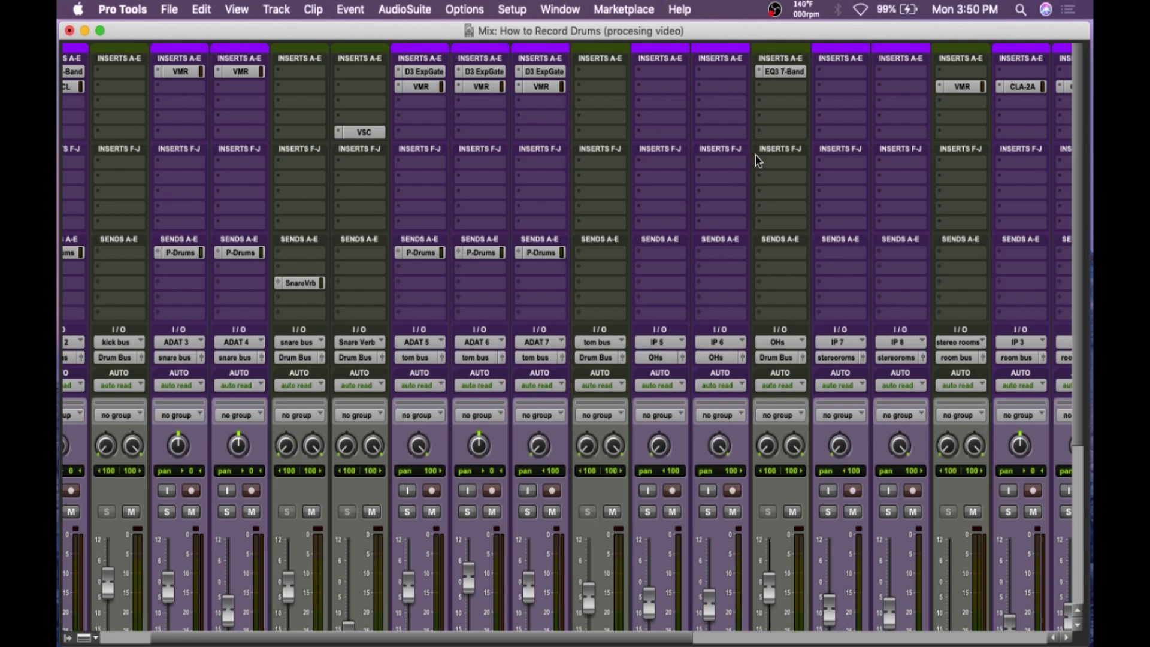
{"action": "left_click", "coordinate": [779, 74]}
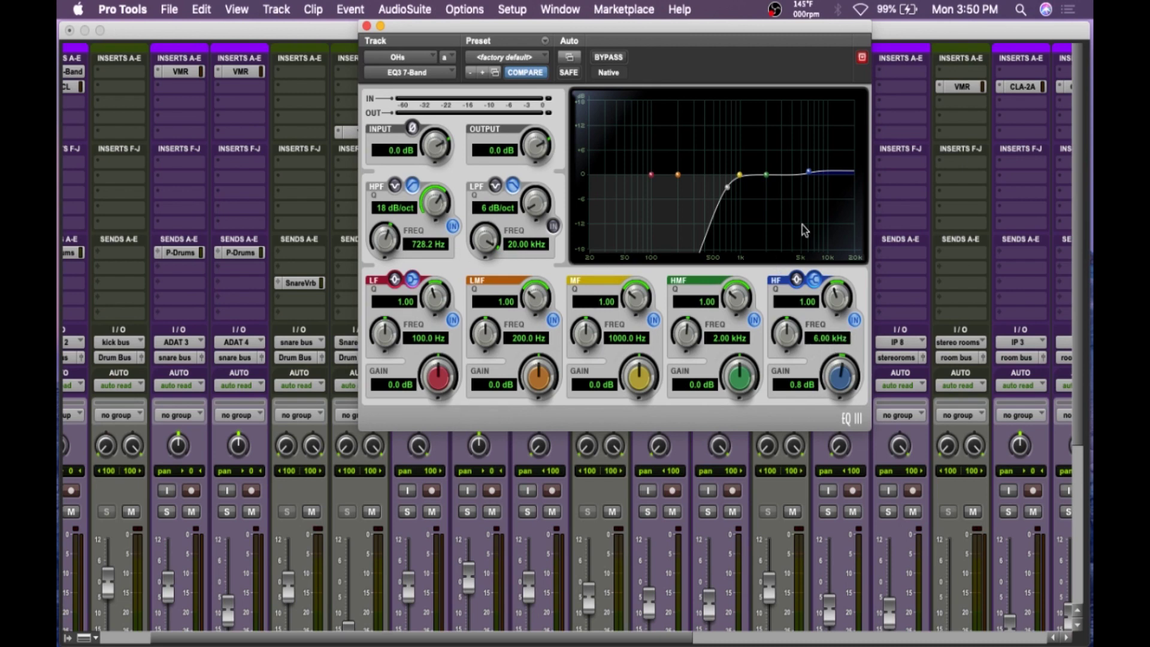
{"action": "left_click", "coordinate": [366, 26]}
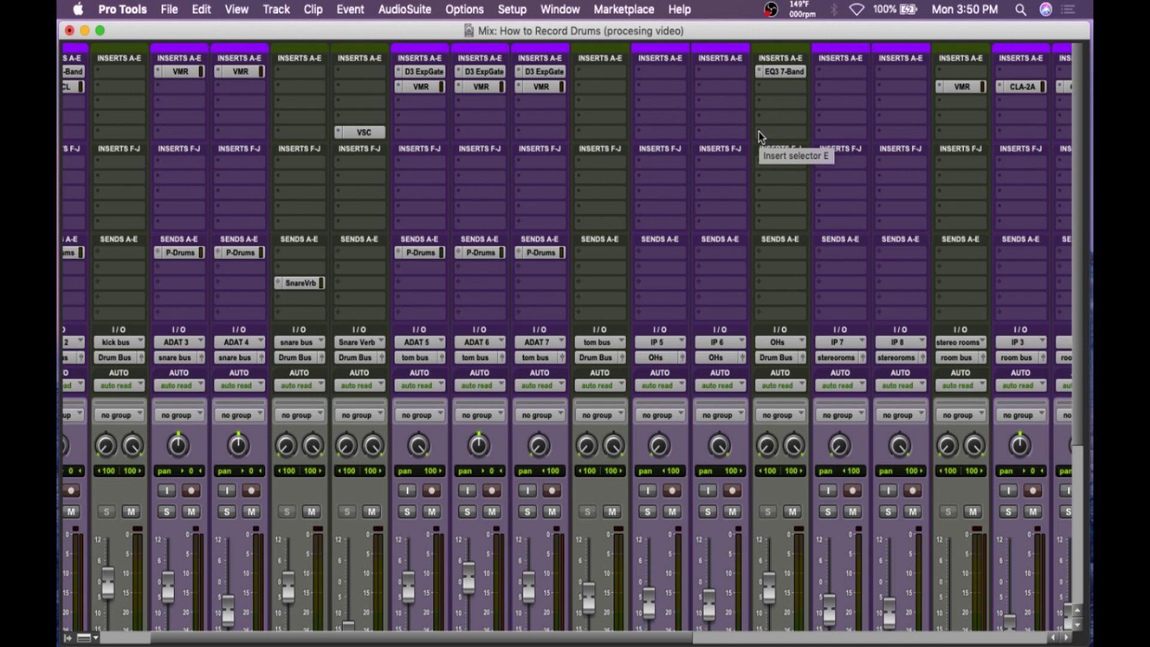
Step: Examine the FG-Stress compressor and Trimmer in the stereorooms bus's VMR and close the plug-in window
{"action": "scroll", "coordinate": [931, 227], "scroll_direction": "down", "scroll_amount": 5}
{"action": "scroll", "coordinate": [931, 226], "scroll_direction": "right", "scroll_amount": 5}
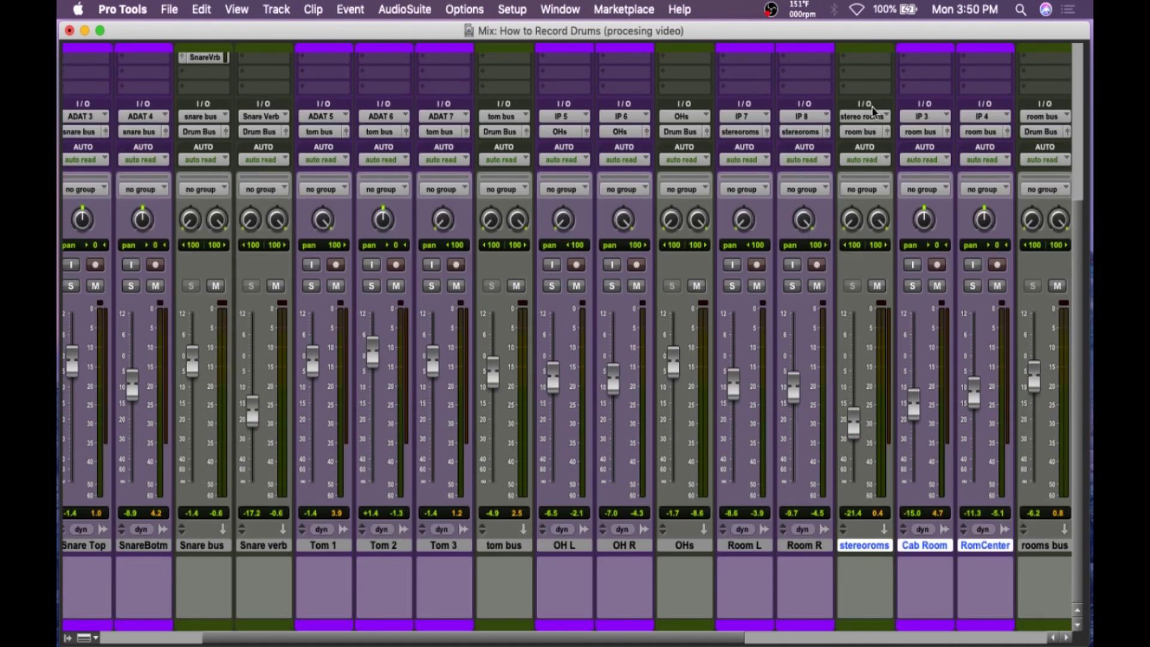
{"action": "scroll", "coordinate": [873, 111], "scroll_direction": "up", "scroll_amount": 5}
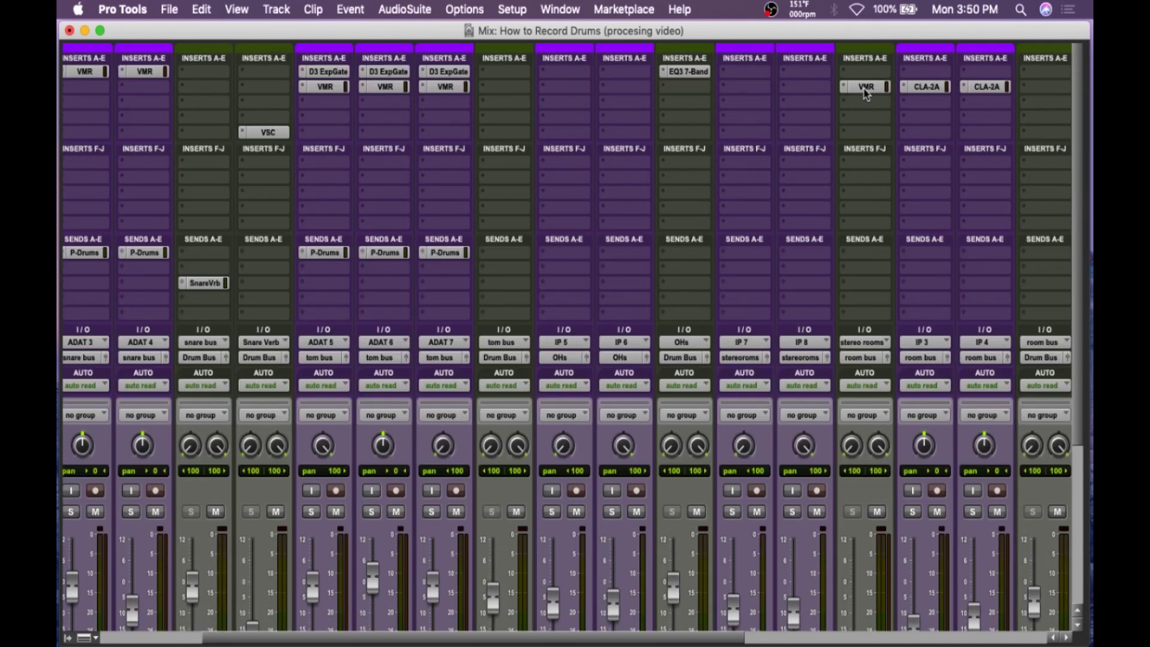
{"action": "left_click", "coordinate": [866, 89]}
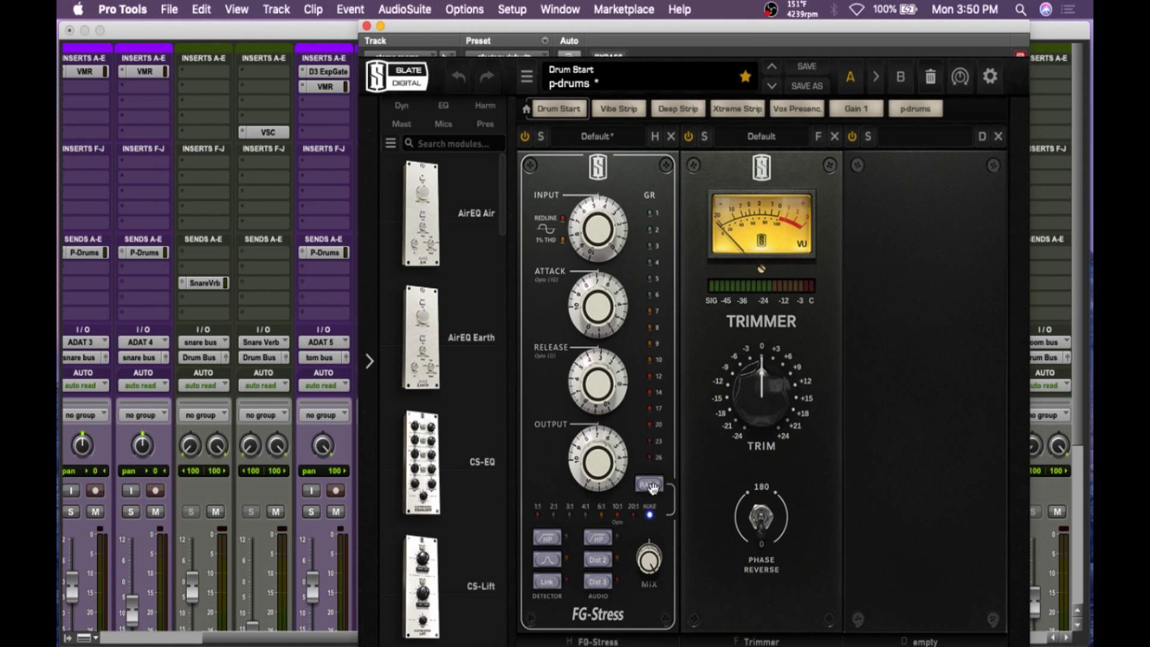
{"action": "left_click", "coordinate": [367, 26]}
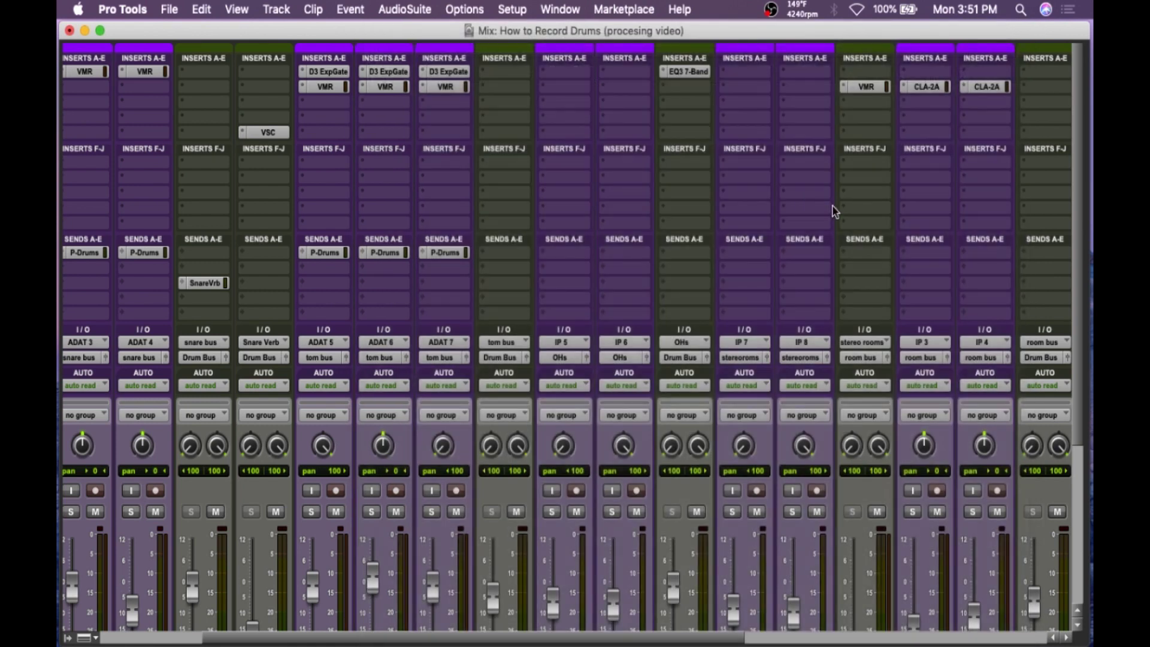
Step: Examine the Cab Room track's CLA-2A gain and peak reduction settings and close the plug-in window
{"action": "scroll", "coordinate": [878, 195], "scroll_direction": "right", "scroll_amount": 3}
{"action": "scroll", "coordinate": [873, 198], "scroll_direction": "down", "scroll_amount": 5}
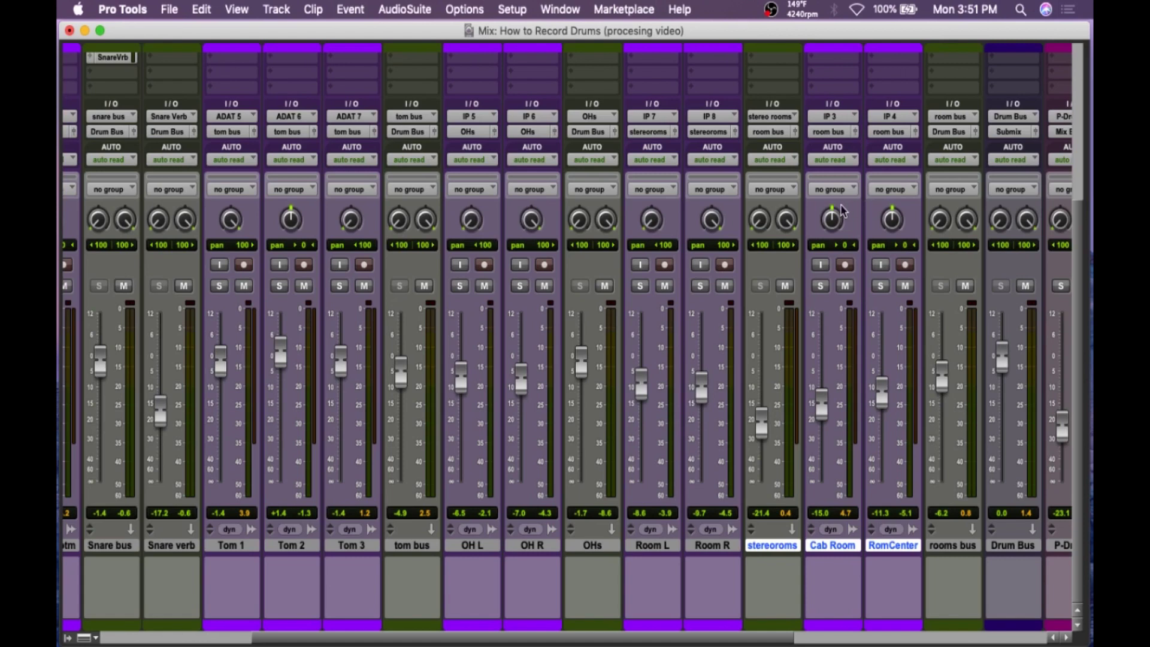
{"action": "scroll", "coordinate": [877, 206], "scroll_direction": "up", "scroll_amount": 5}
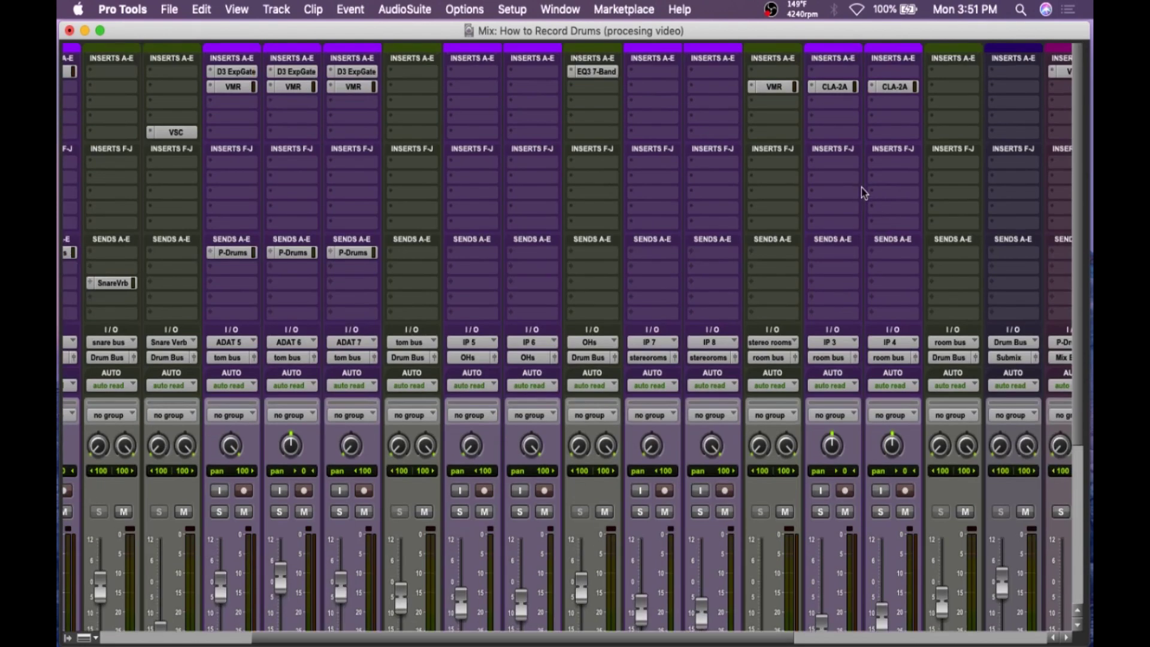
{"action": "left_click", "coordinate": [834, 88]}
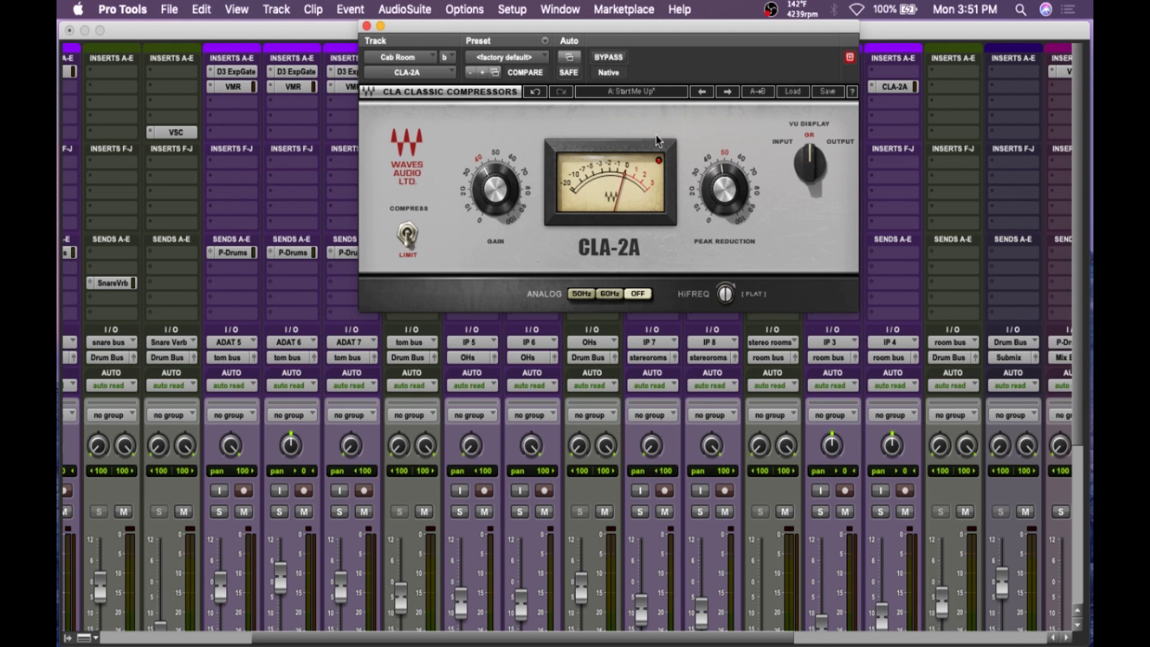
{"action": "left_click", "coordinate": [366, 26]}
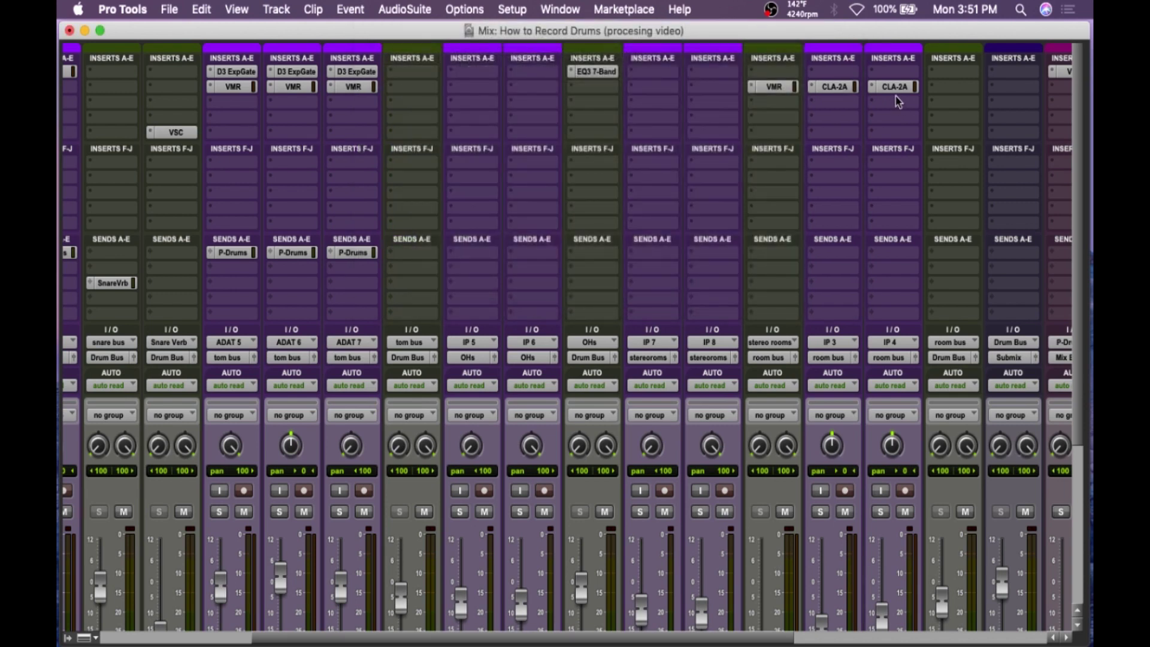
Step: Examine the FG-Stress parallel compression in the P-Drums track's VMR and close the plug-in window
{"action": "scroll", "coordinate": [936, 220], "scroll_direction": "down", "scroll_amount": 5}
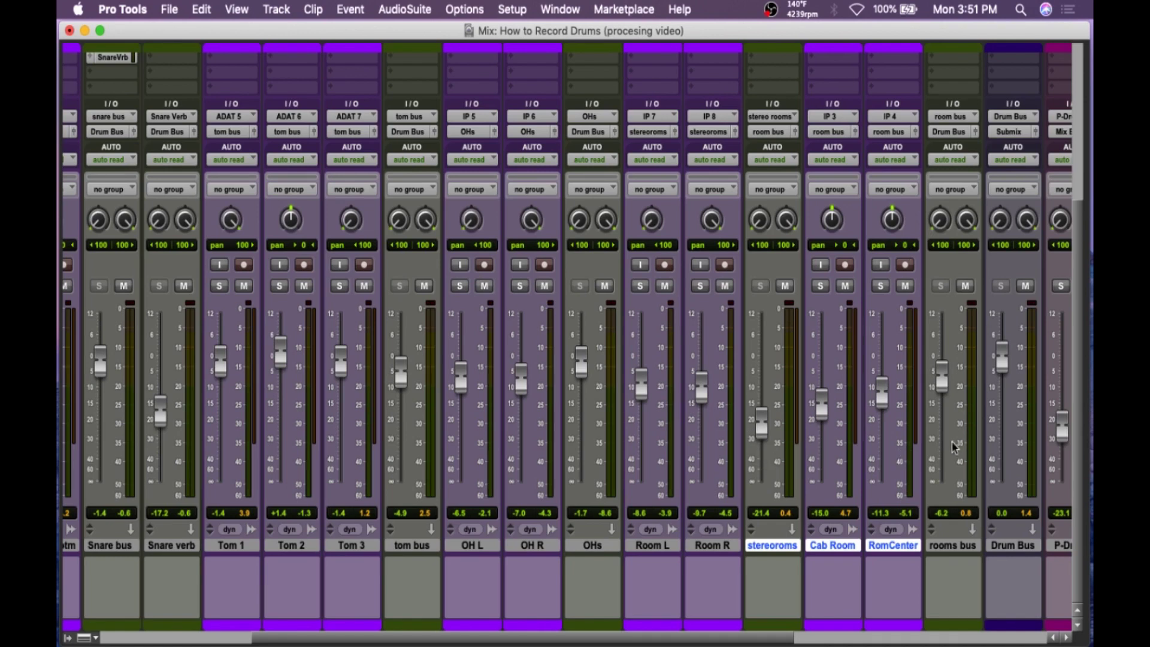
{"action": "scroll", "coordinate": [943, 395], "scroll_direction": "up", "scroll_amount": 5}
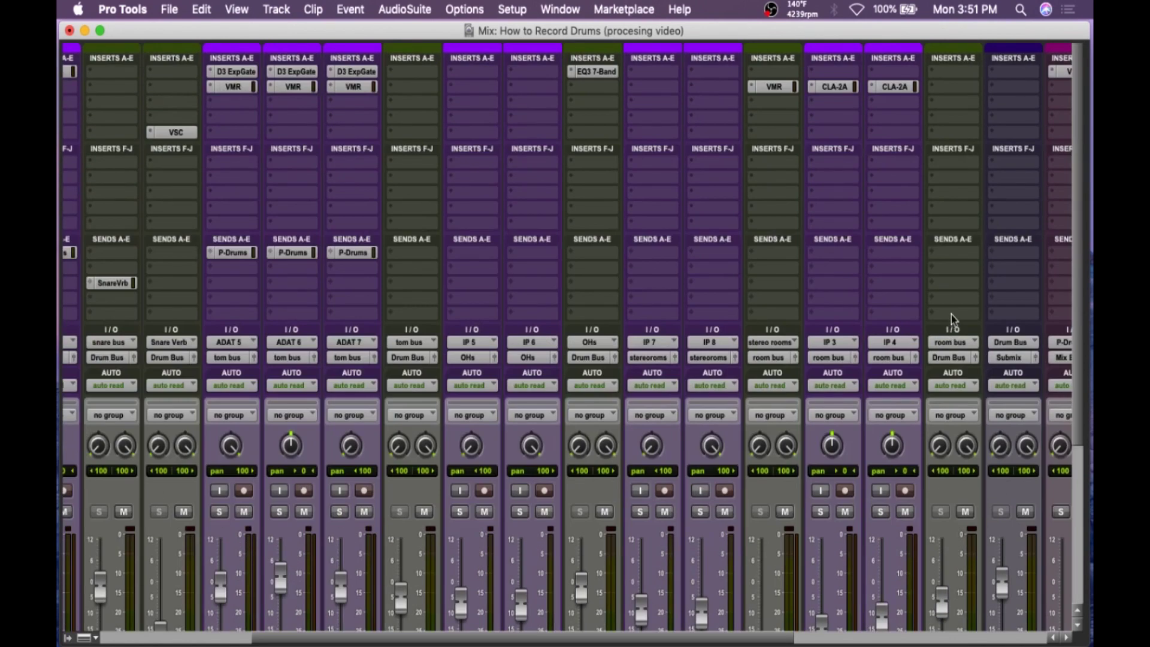
{"action": "scroll", "coordinate": [951, 314], "scroll_direction": "right", "scroll_amount": 5}
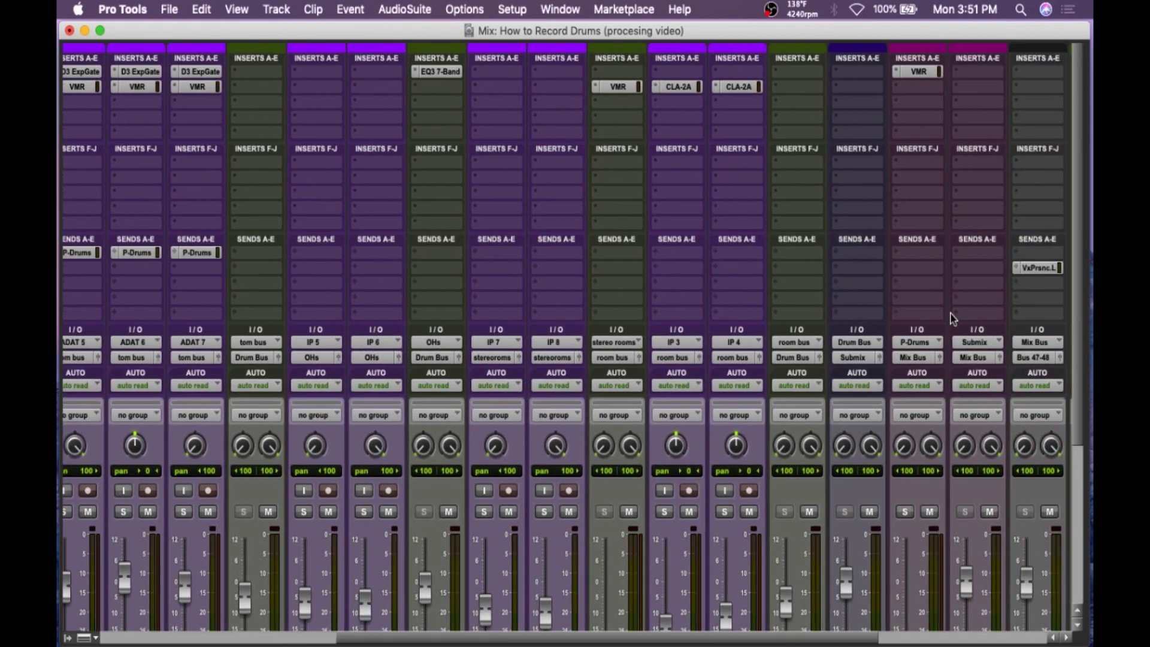
{"action": "scroll", "coordinate": [931, 308], "scroll_direction": "down", "scroll_amount": 6}
{"action": "scroll", "coordinate": [929, 258], "scroll_direction": "up", "scroll_amount": 6}
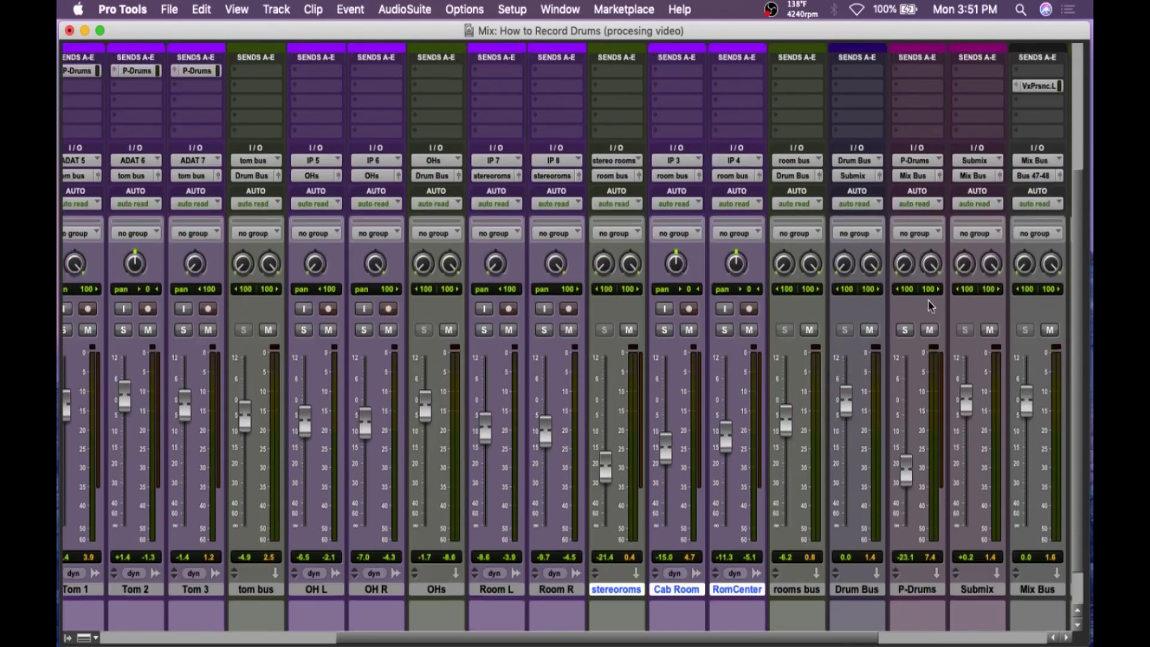
{"action": "left_click", "coordinate": [918, 72]}
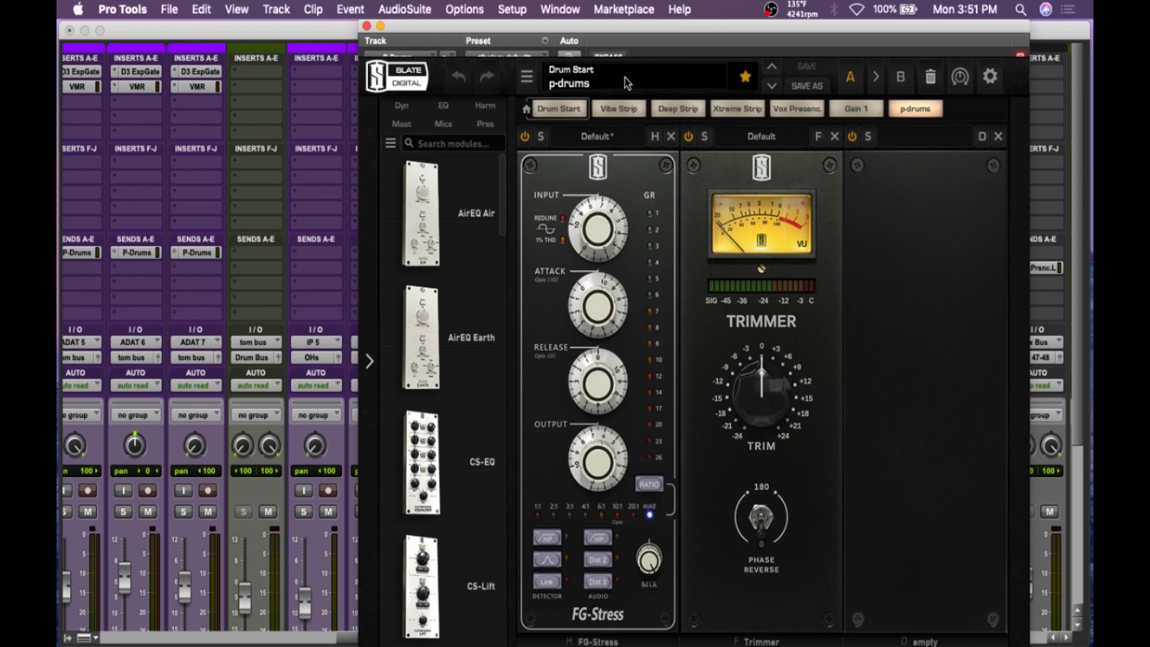
{"action": "left_click", "coordinate": [366, 27]}
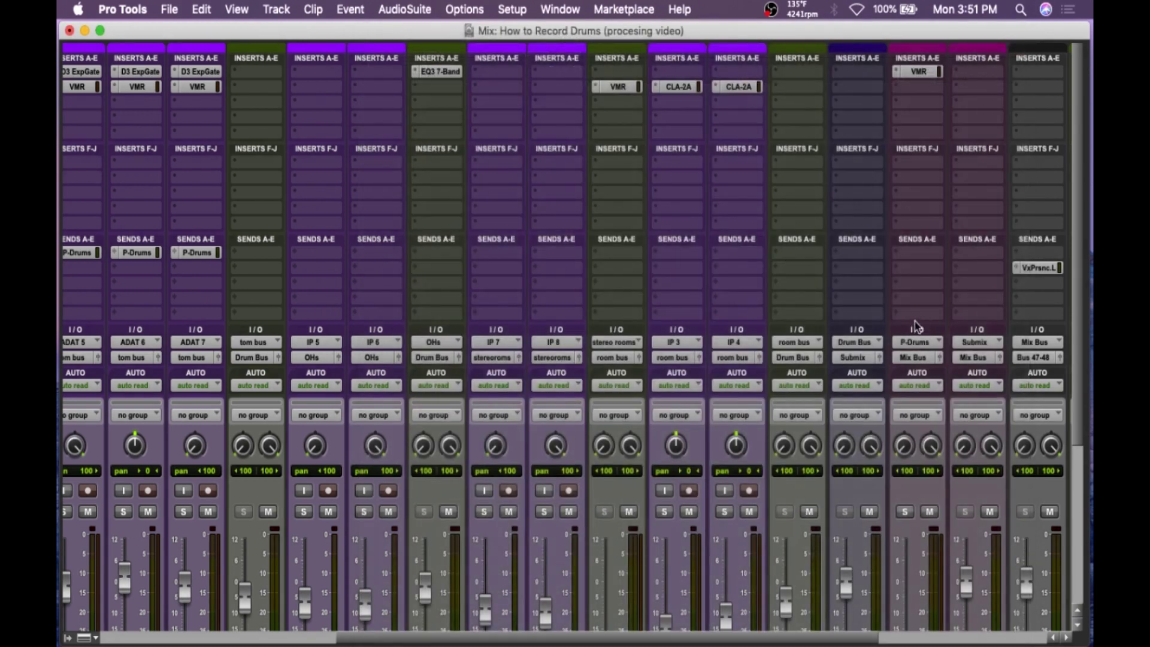
Step: Review the P-Drums sends on the kick, snare and tom tracks and the room and bus fader levels
{"action": "scroll", "coordinate": [397, 307], "scroll_direction": "left", "scroll_amount": 10}
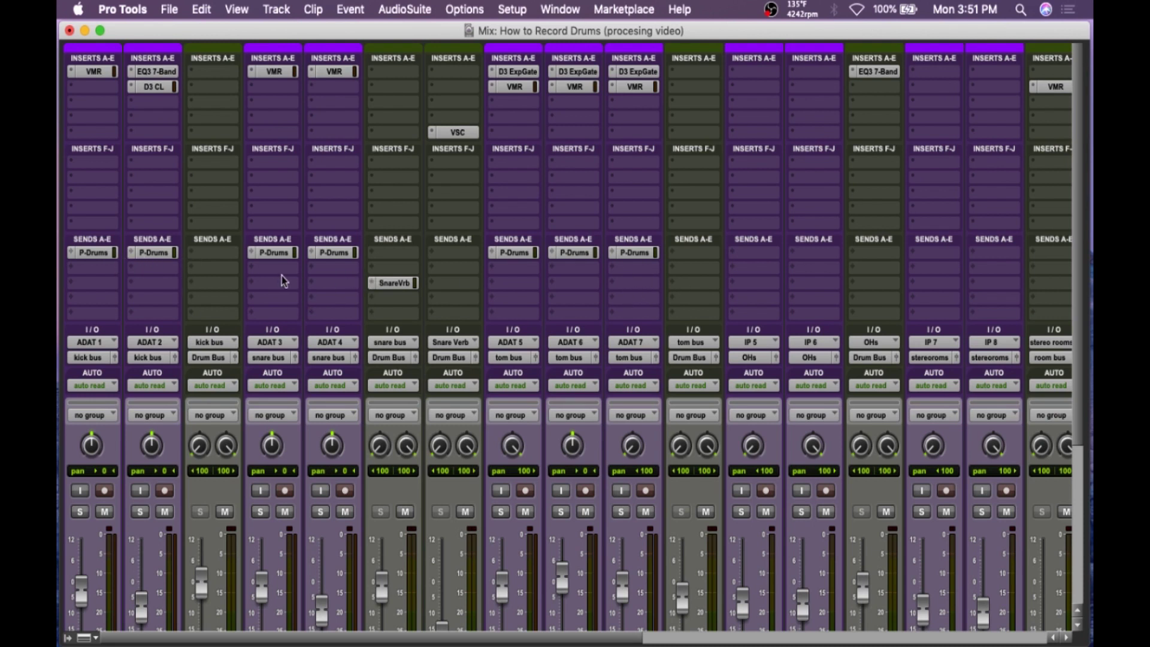
{"action": "scroll", "coordinate": [744, 279], "scroll_direction": "right", "scroll_amount": 8}
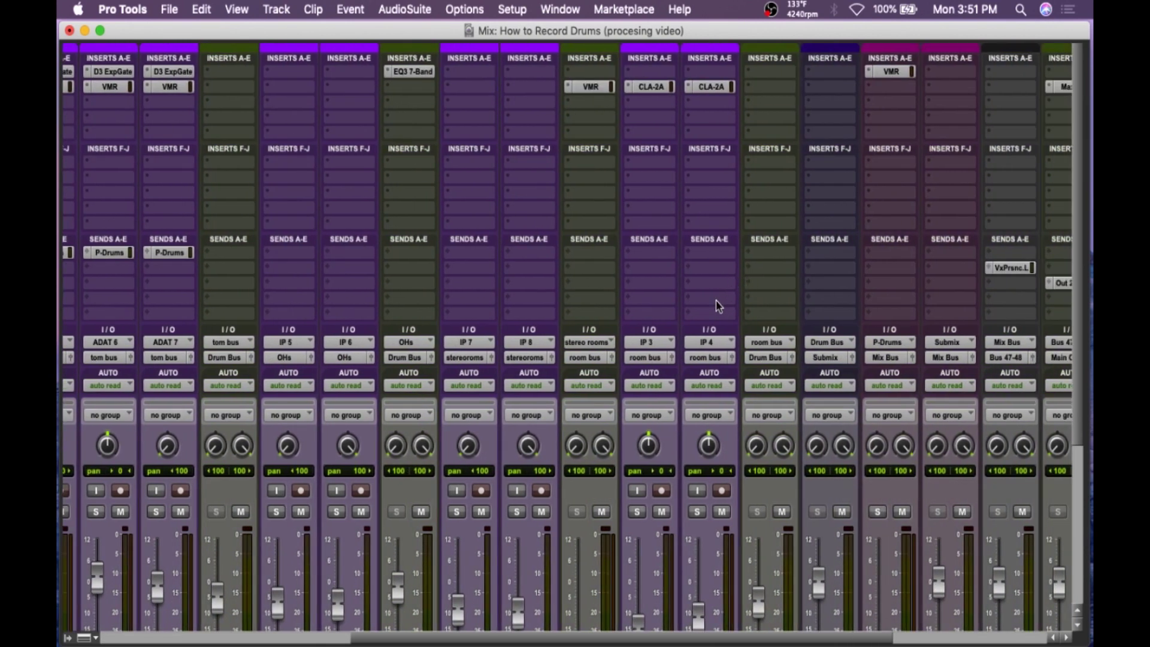
{"action": "scroll", "coordinate": [716, 300], "scroll_direction": "down", "scroll_amount": 5}
{"action": "scroll", "coordinate": [717, 301], "scroll_direction": "left", "scroll_amount": 2}
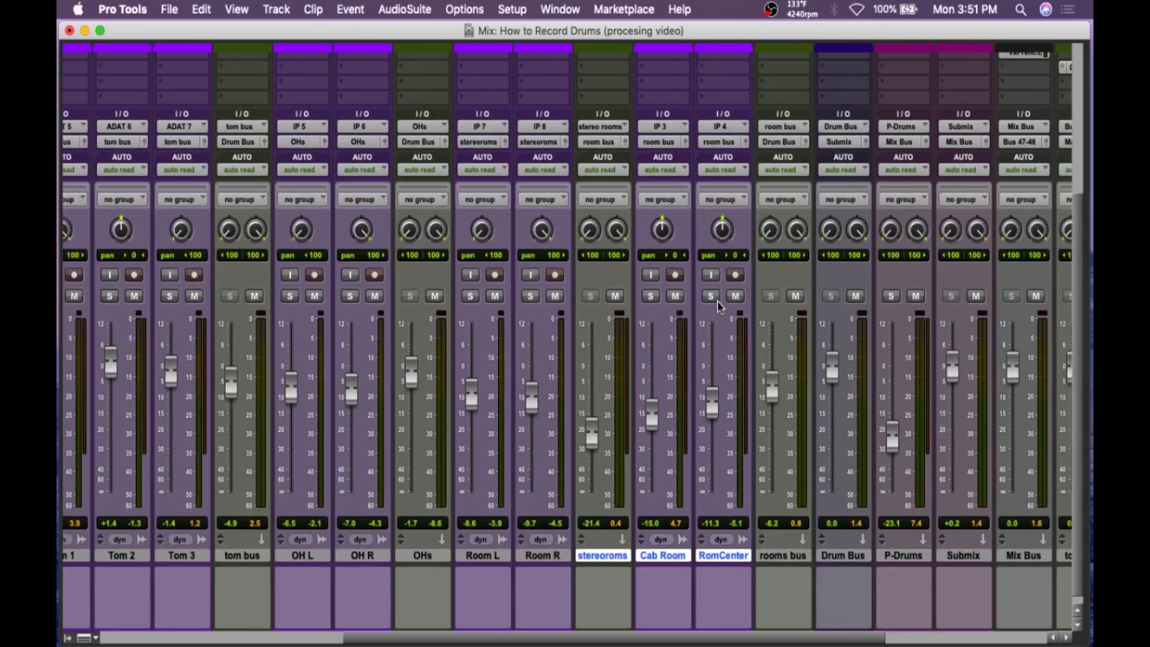
Step: Bypass the insert plug-ins on all tracks, including the snare verb's VSC
{"action": "scroll", "coordinate": [718, 306], "scroll_direction": "left", "scroll_amount": 5}
{"action": "scroll", "coordinate": [718, 303], "scroll_direction": "up", "scroll_amount": 5}
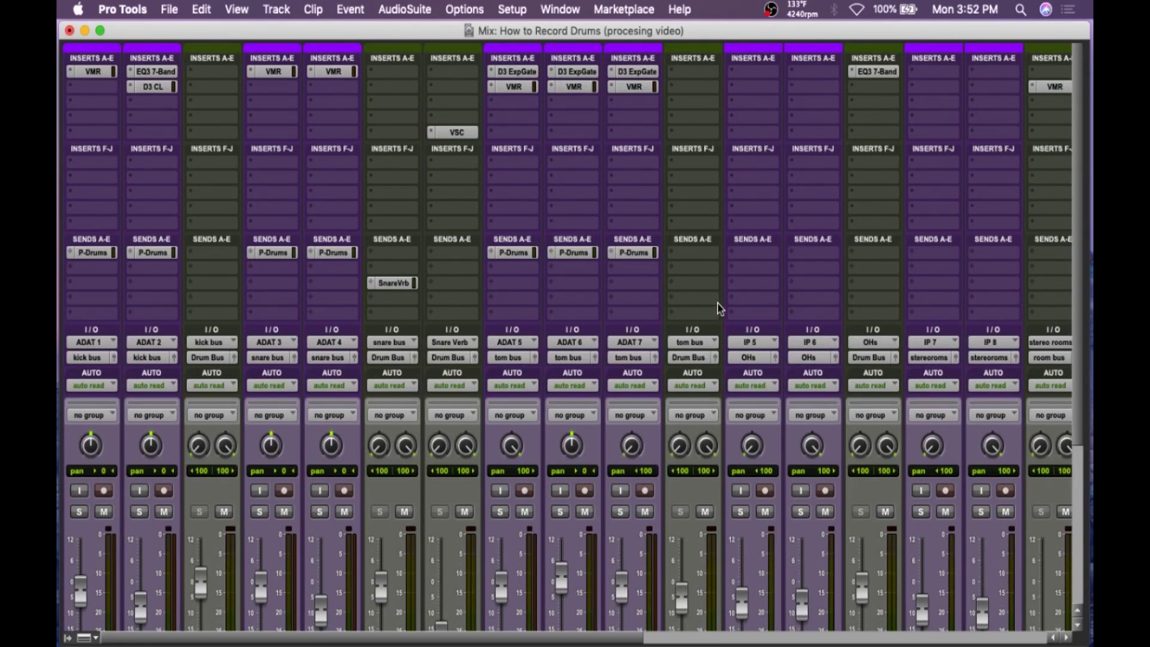
{"action": "left_click", "coordinate": [519, 71], "text": "alt+super"}
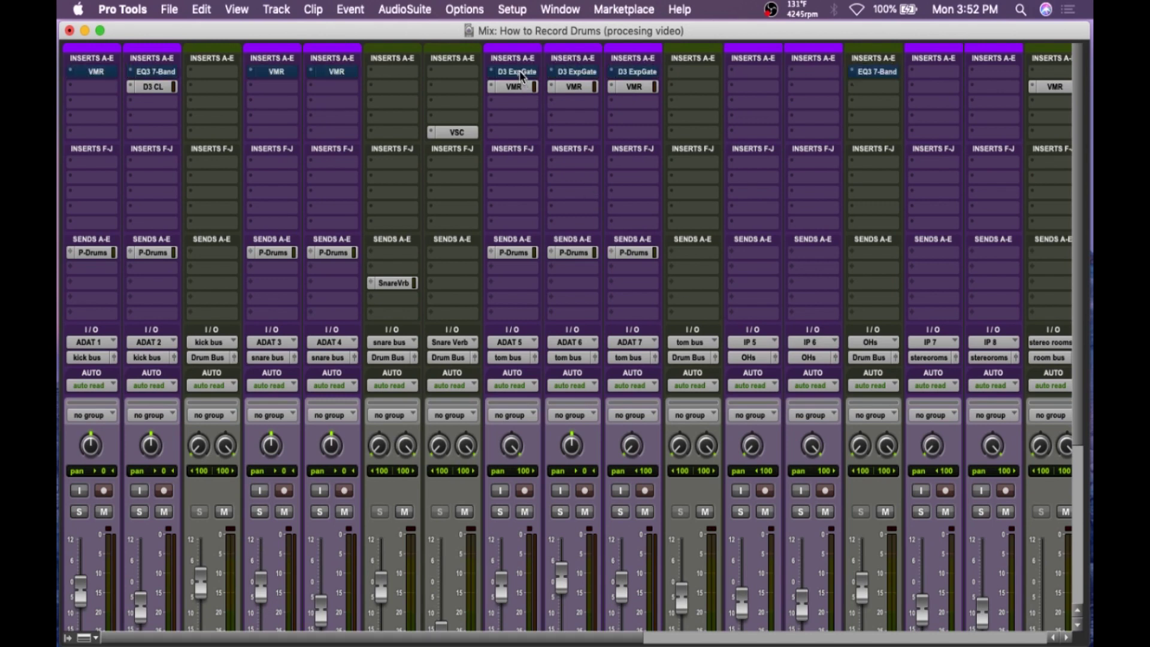
{"action": "left_click", "coordinate": [457, 133], "text": "super"}
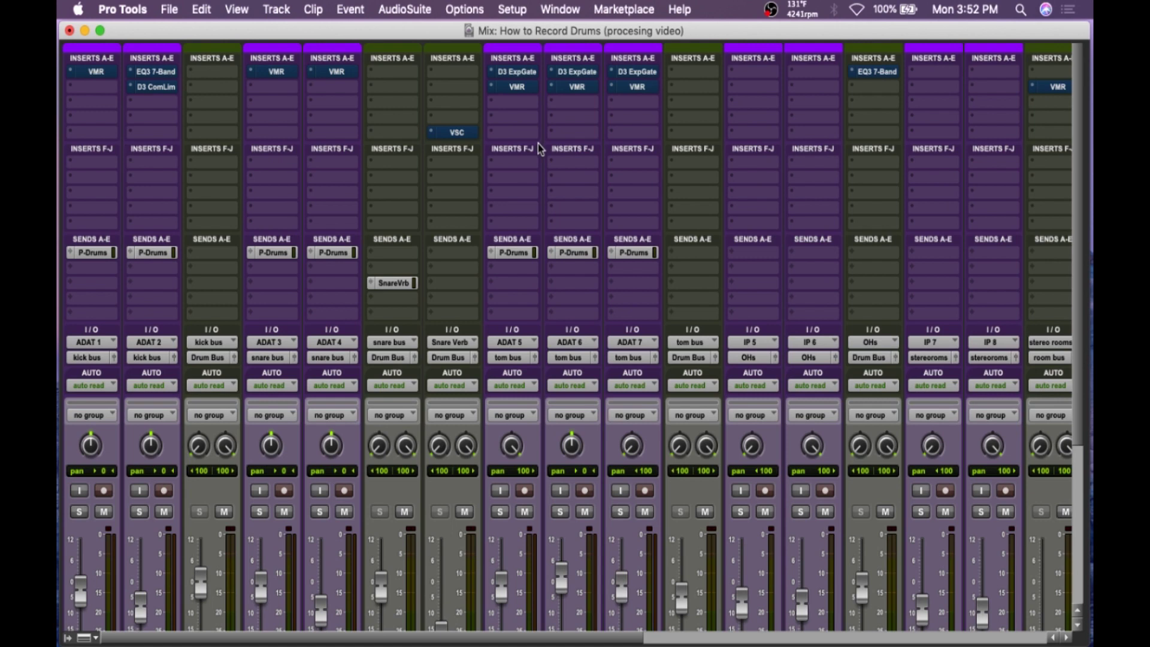
Step: Play the drums from 13:07.456 in the Edit window with the inserts bypassed, stop playback and return to the Mix window
{"action": "key", "text": "super+equal"}
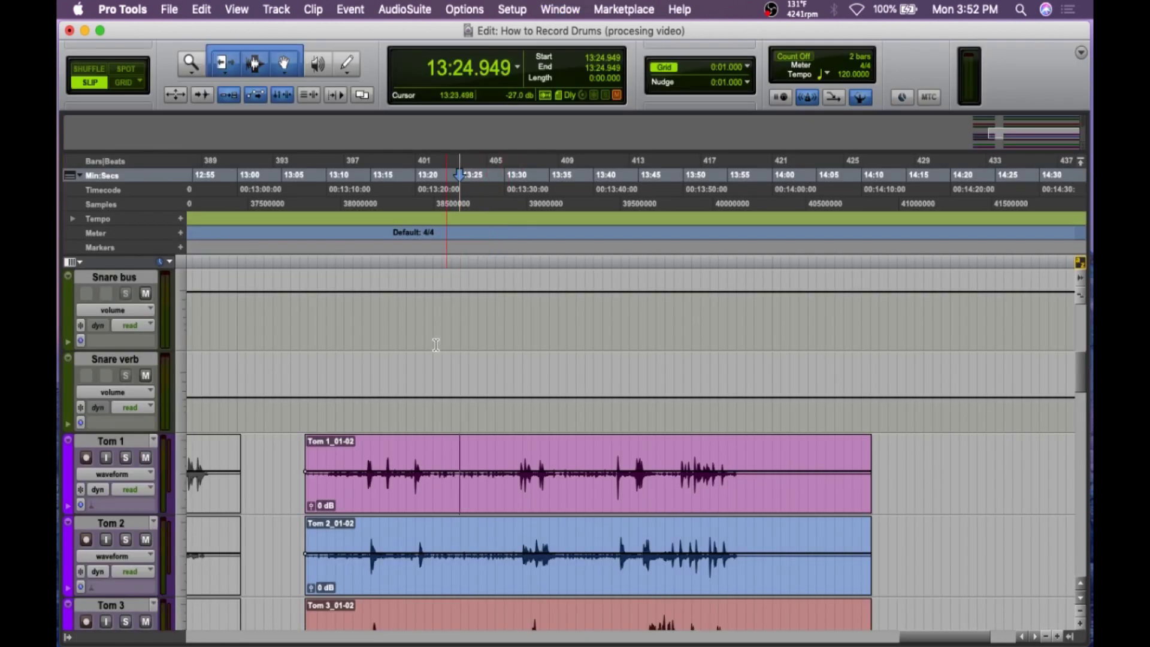
{"action": "key", "text": "super+bracketright"}
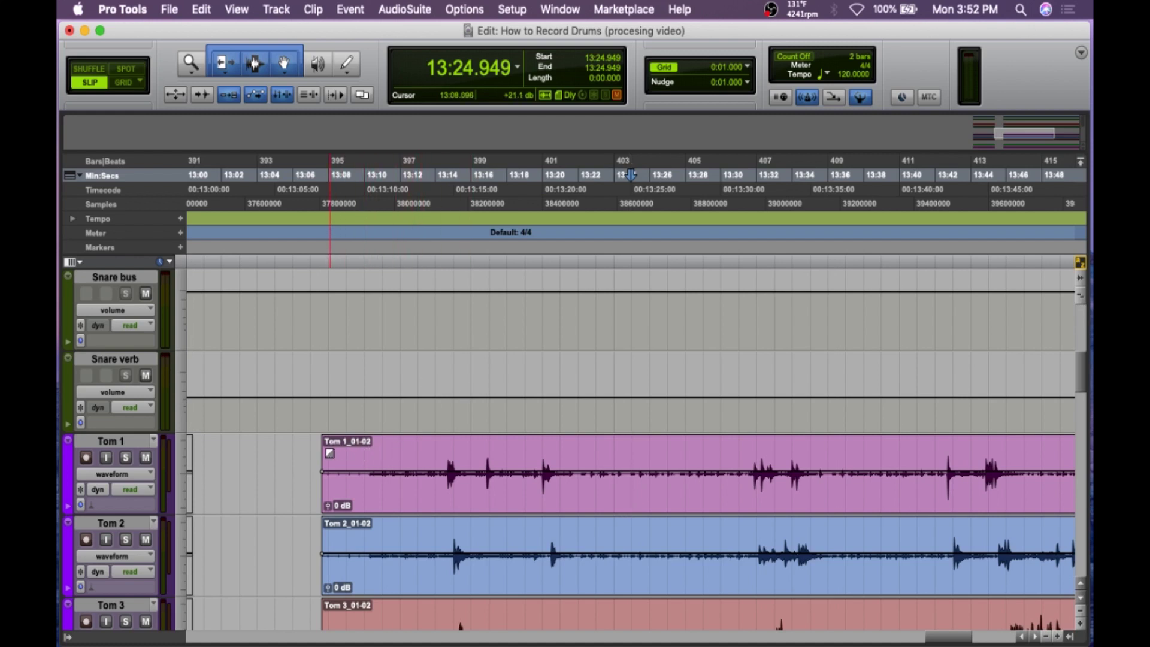
{"action": "left_click", "coordinate": [318, 456]}
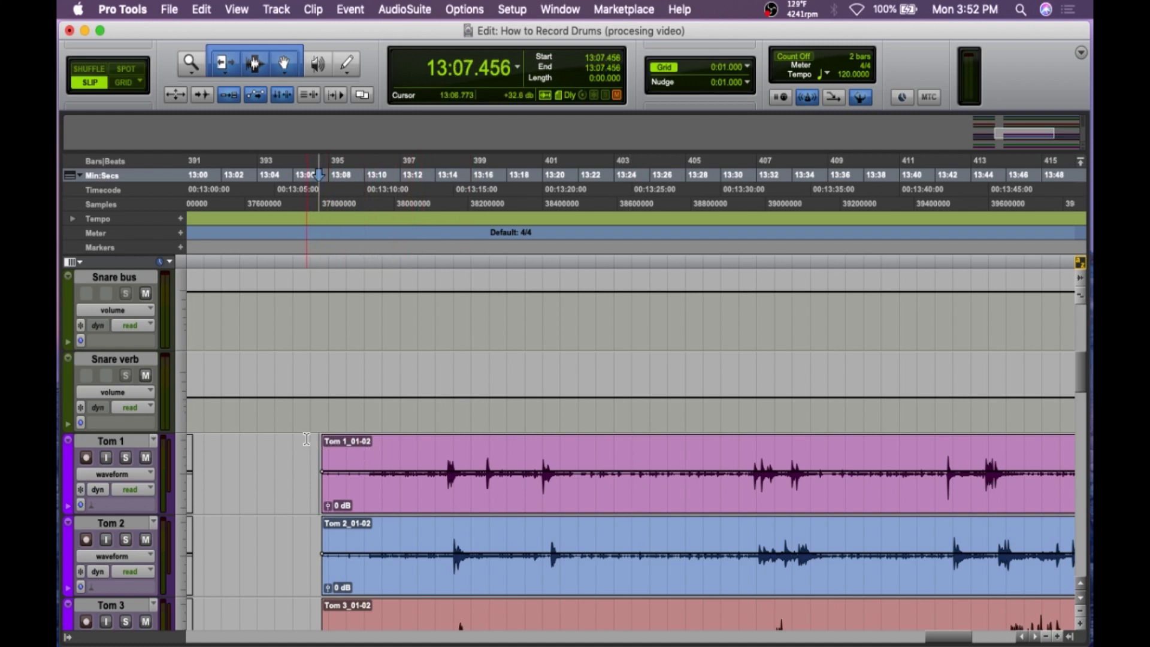
{"action": "key", "text": "space"}
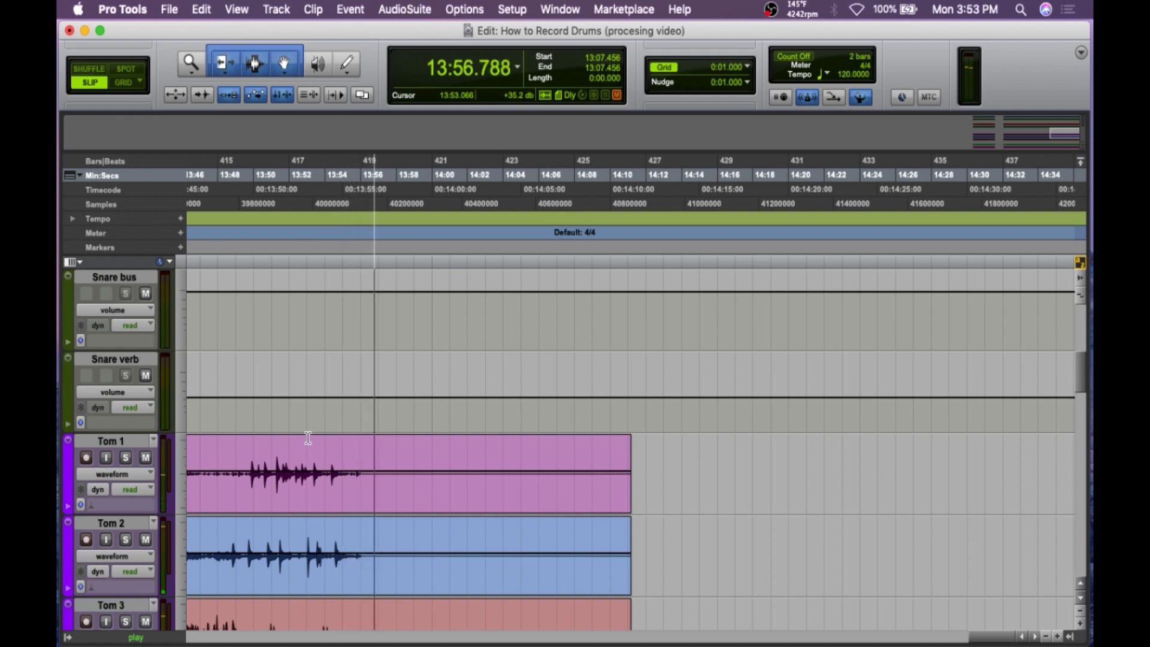
{"action": "key", "text": "space"}
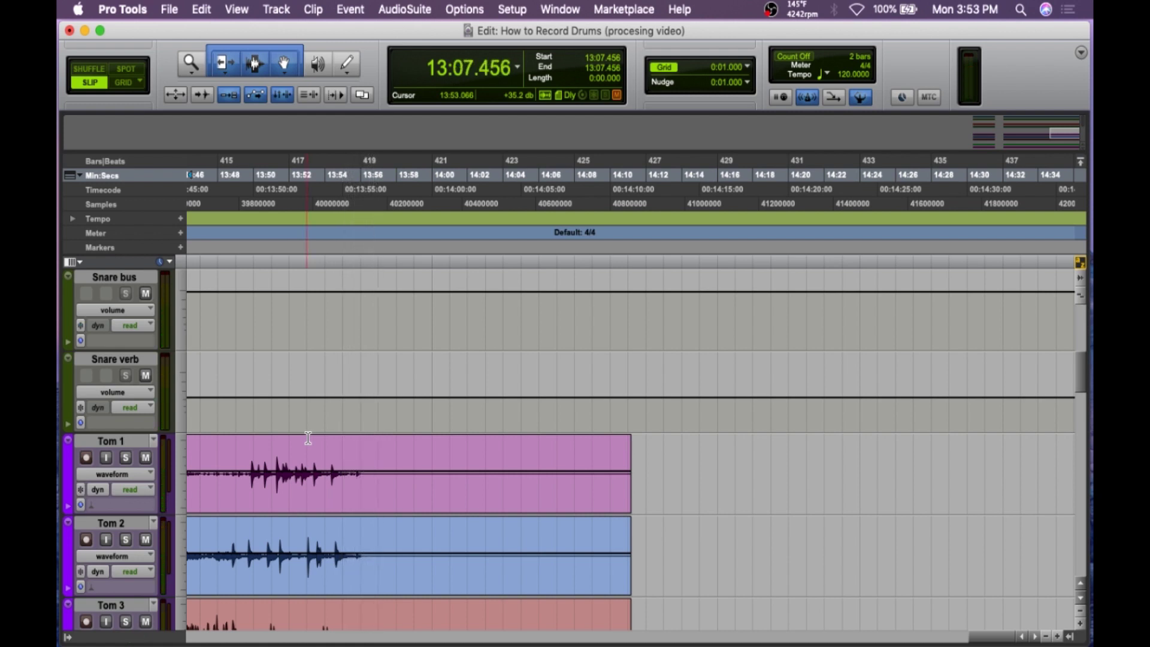
{"action": "key", "text": "super+equal"}
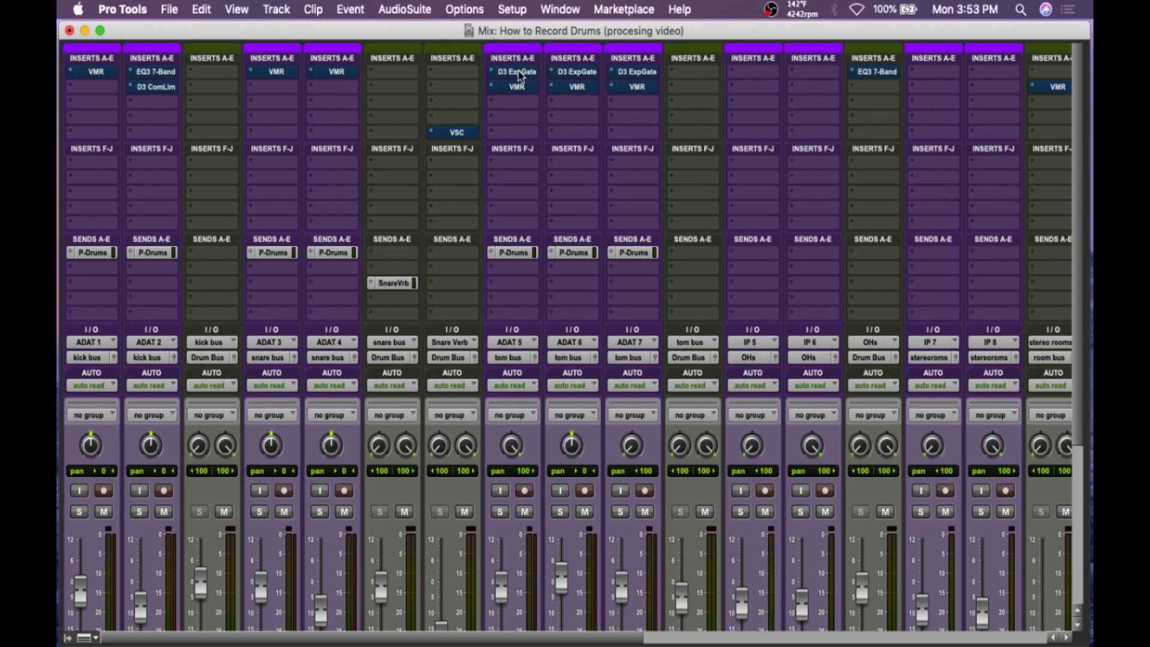